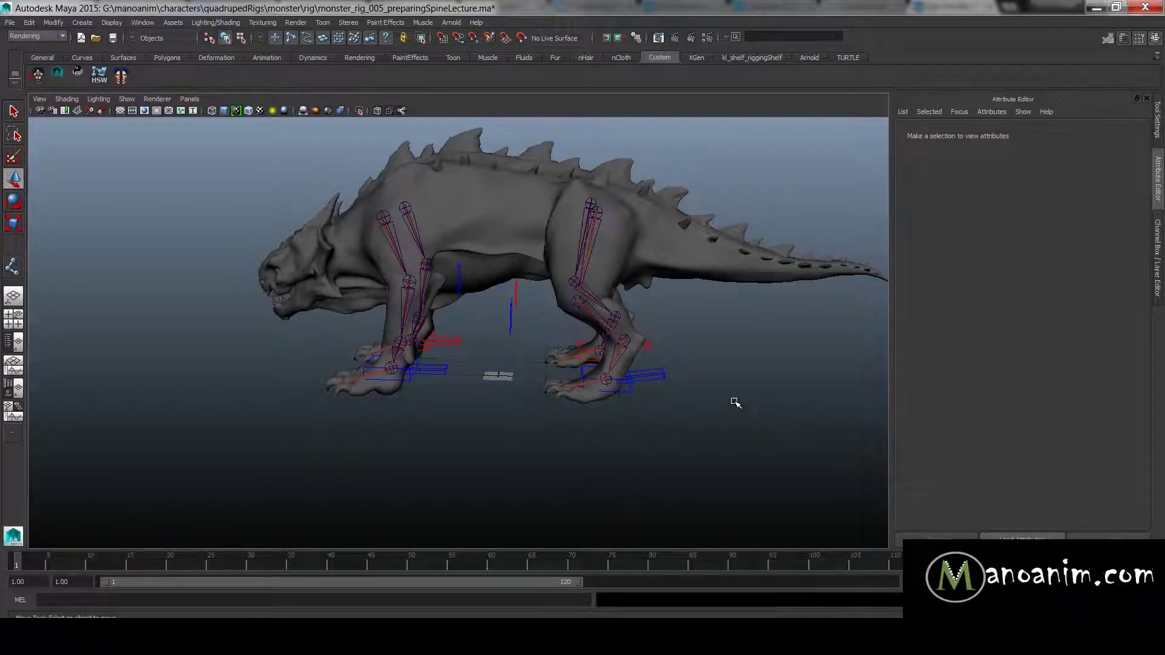
# - Display the Outliner beside the perspective view of the monster rig
pyautogui.keyDown('alt'); pyautogui.moveTo(733, 394); pyautogui.dragTo(747, 369); pyautogui.keyUp('alt')
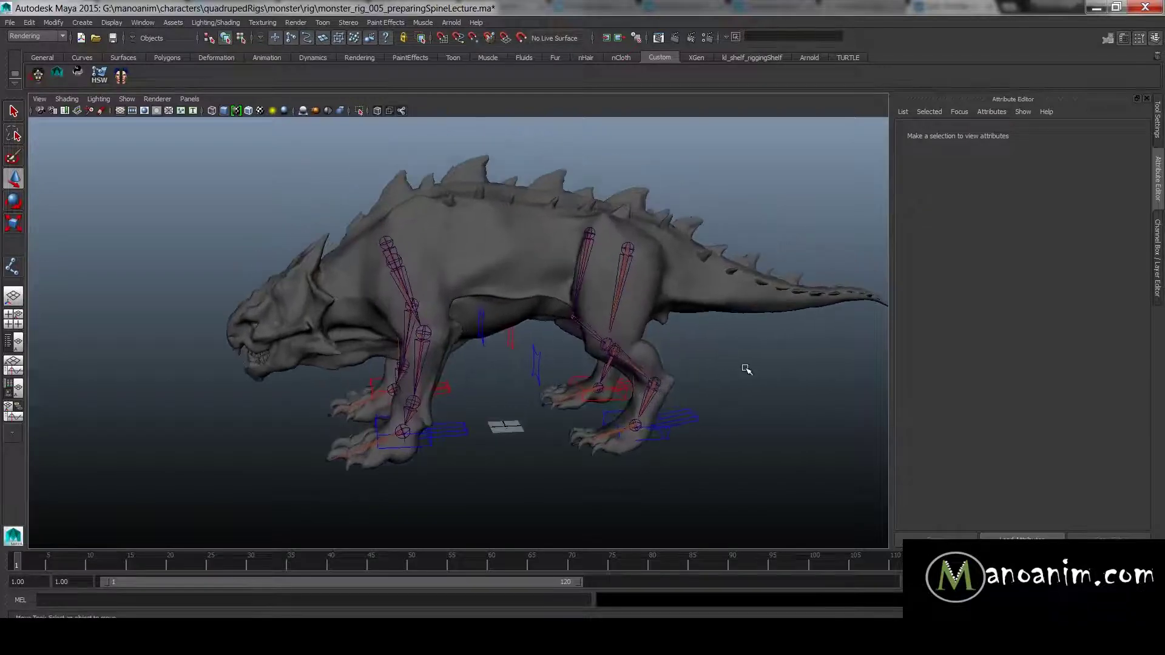
pyautogui.click(13, 341)
pyautogui.moveTo(100, 188); pyautogui.dragTo(100, 225)
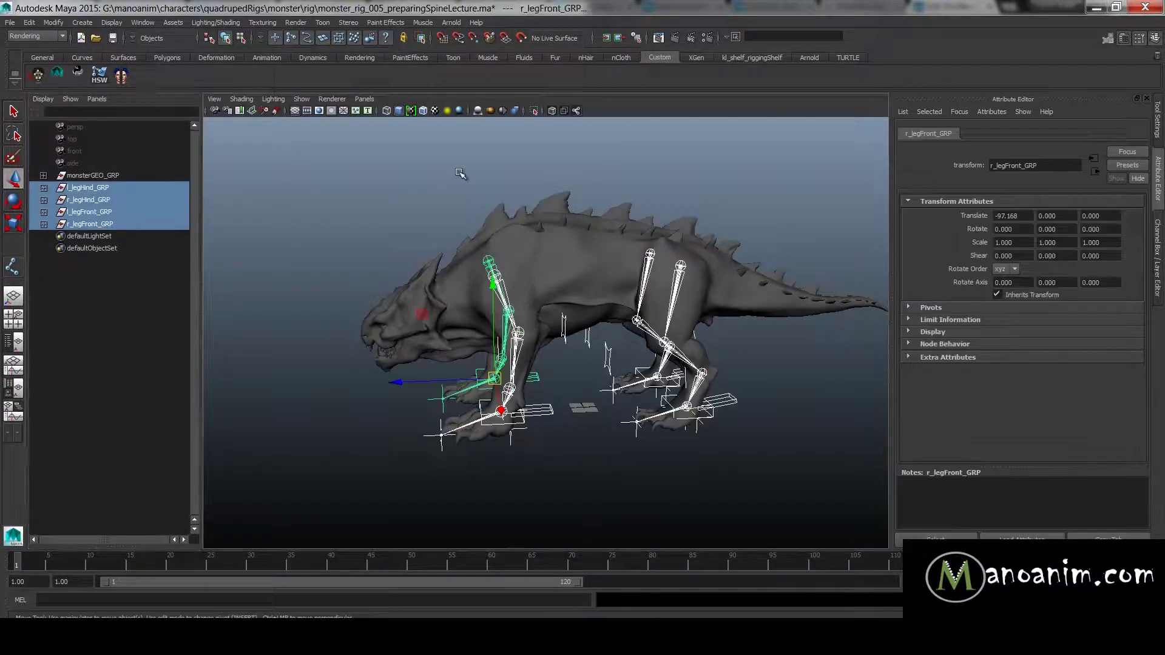
pyautogui.click(468, 206)
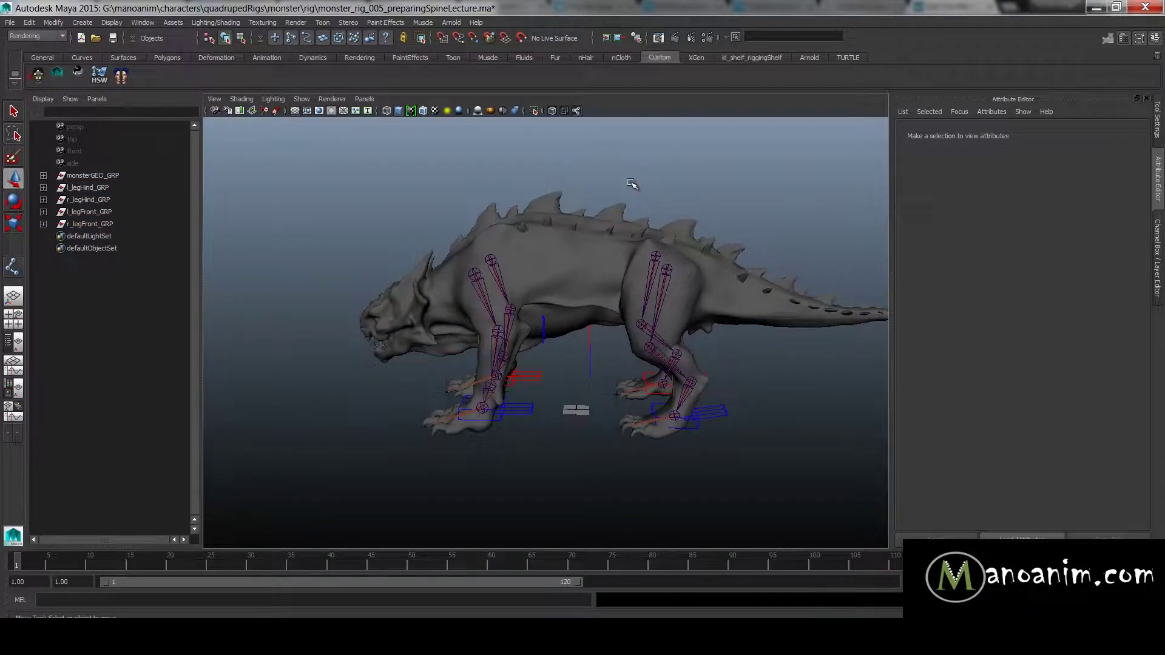
# - Group the four front and hind leg groups under a new group named leg_GRP
pyautogui.moveTo(89, 192); pyautogui.dragTo(91, 225)
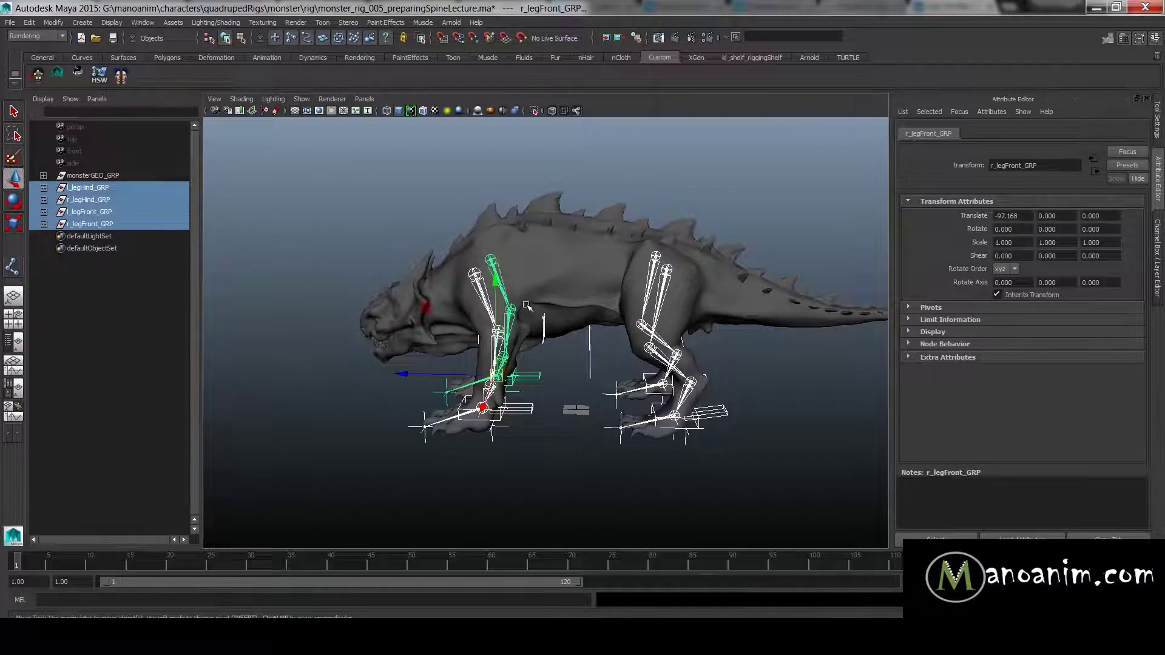
pyautogui.hotkey('ctrl', 'g')
pyautogui.doubleClick(114, 188)
pyautogui.write('leg_GRP')
pyautogui.press('Return')
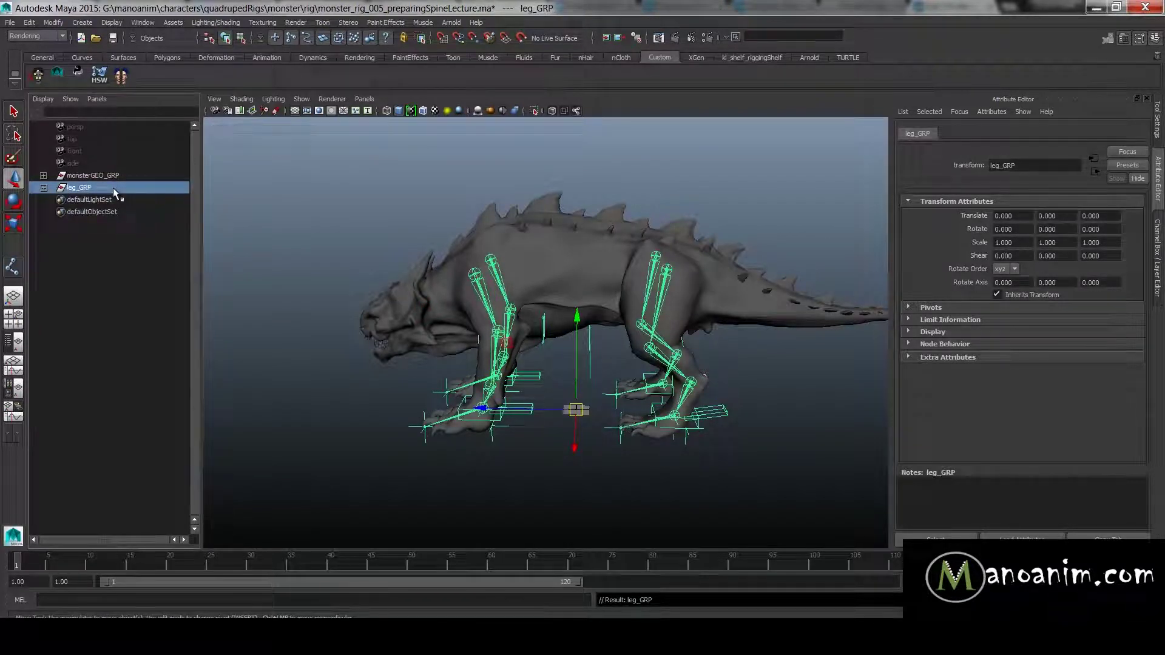
# - Examine the rigged monster from the side view and return to the perspective view
pyautogui.click(459, 259)
pyautogui.keyDown('alt'); pyautogui.moveTo(460, 259); pyautogui.dragTo(743, 290); pyautogui.keyUp('alt')
pyautogui.press('space')
pyautogui.keyDown('alt'); pyautogui.moveTo(742, 297); pyautogui.dragTo(578, 253, button='right'); pyautogui.keyUp('alt')
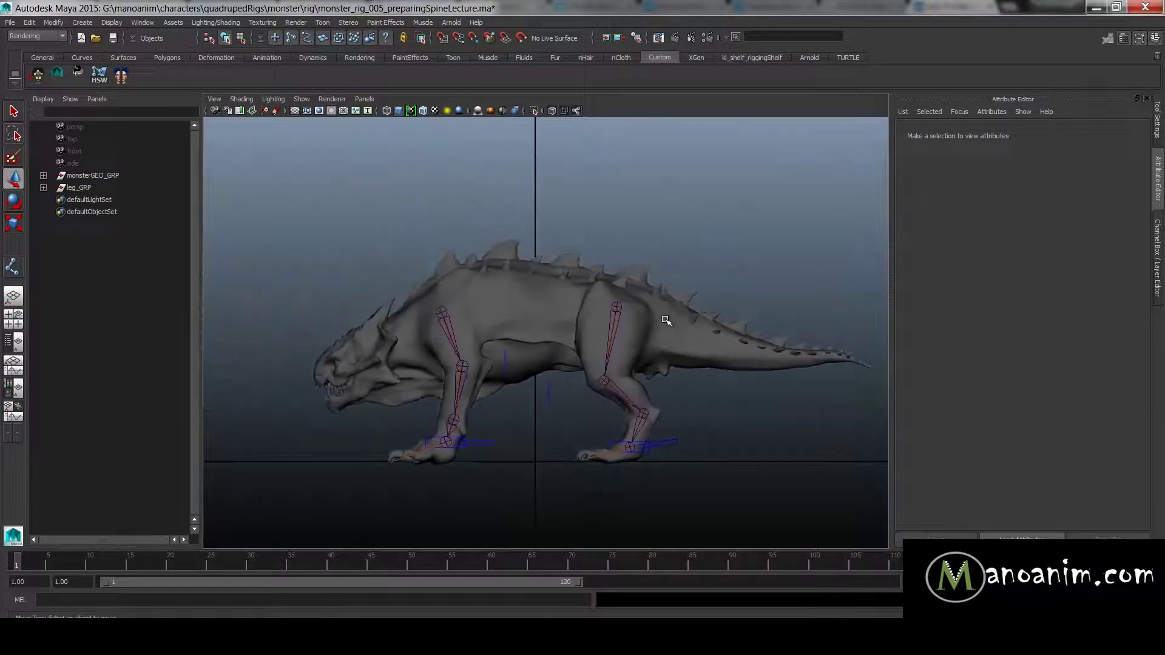
pyautogui.press('space')
pyautogui.moveTo(602, 230); pyautogui.dragTo(606, 193)
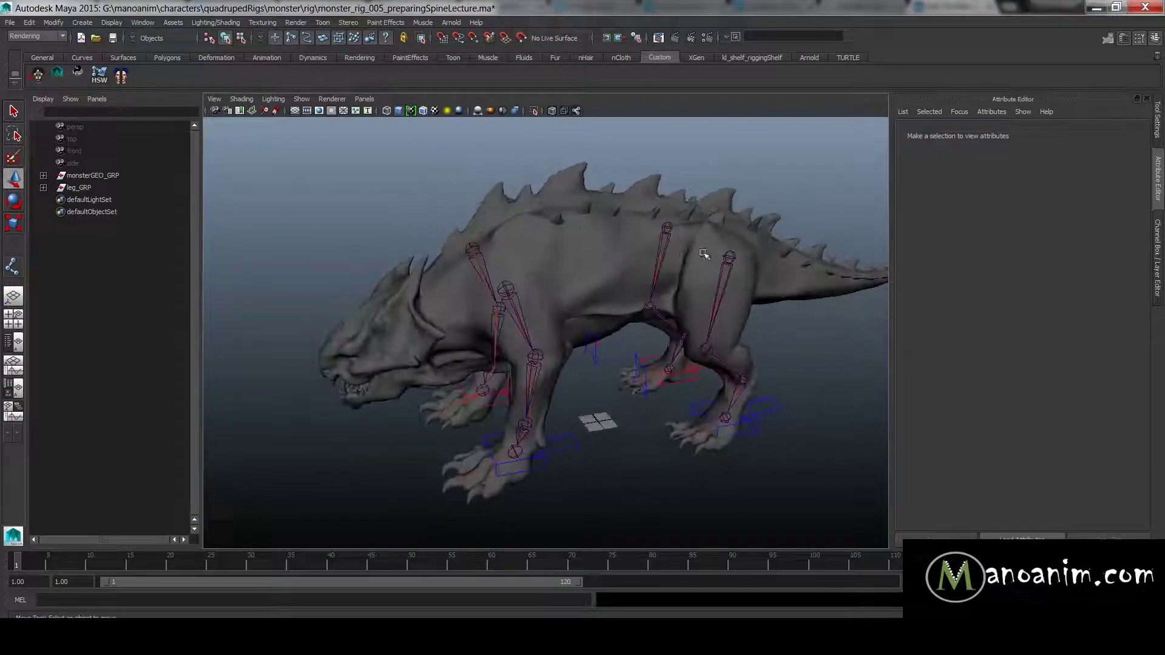
# - Examine the monster from the front view, framing its whole body and both front legs
pyautogui.press('space')
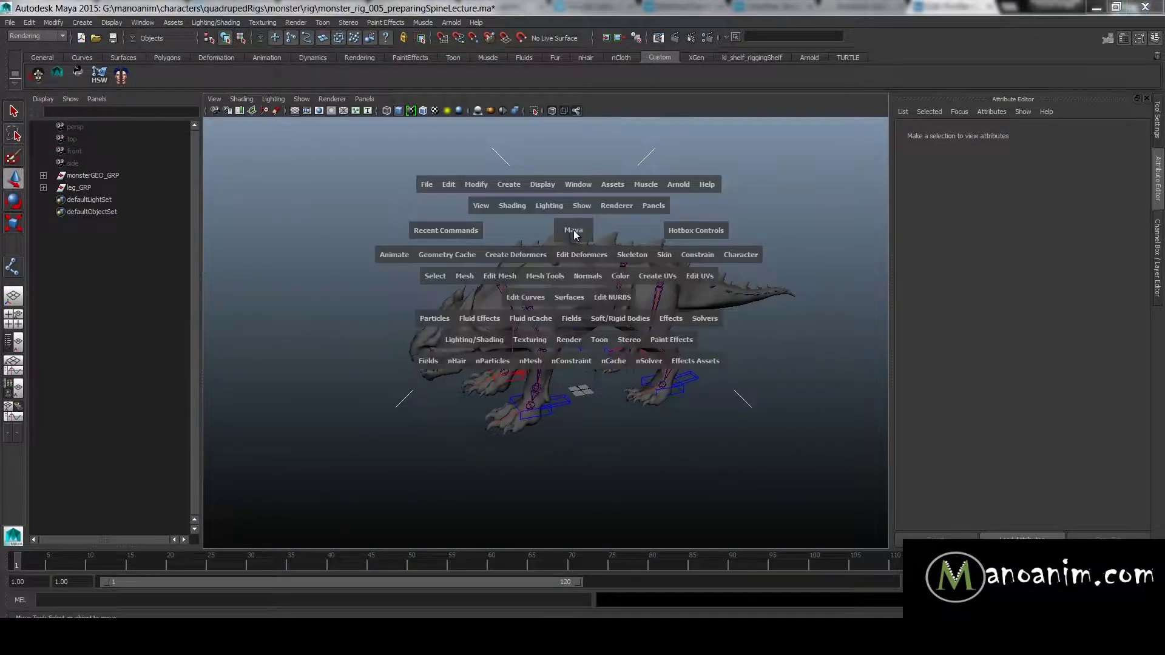
pyautogui.moveTo(575, 234); pyautogui.dragTo(576, 234)
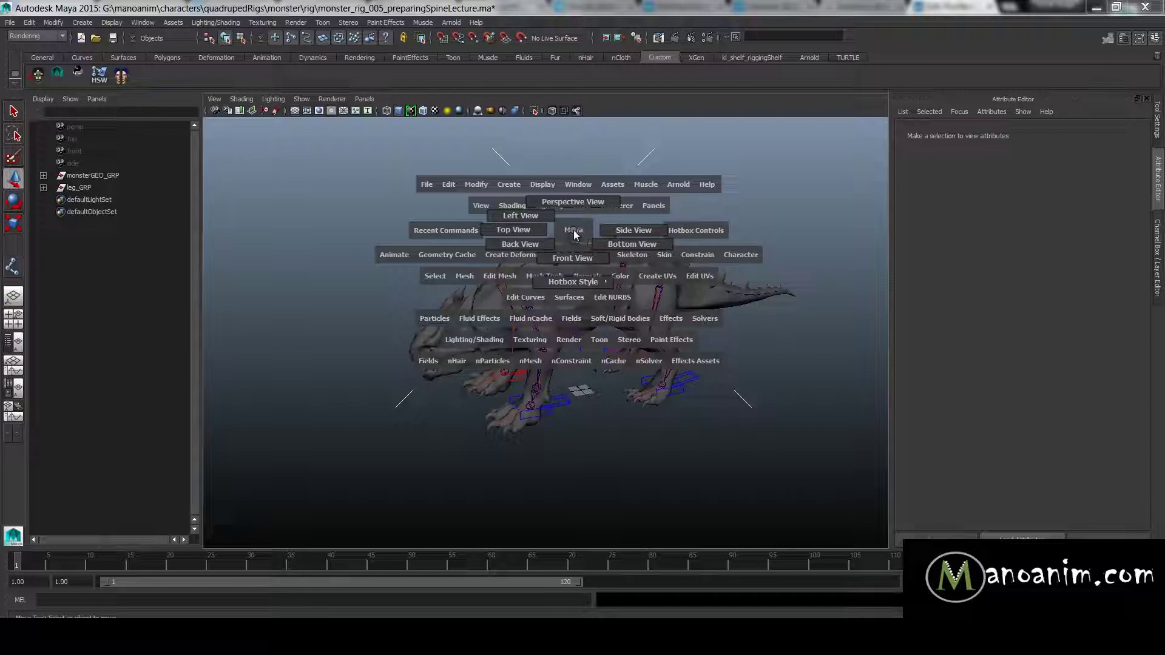
pyautogui.click(575, 235)
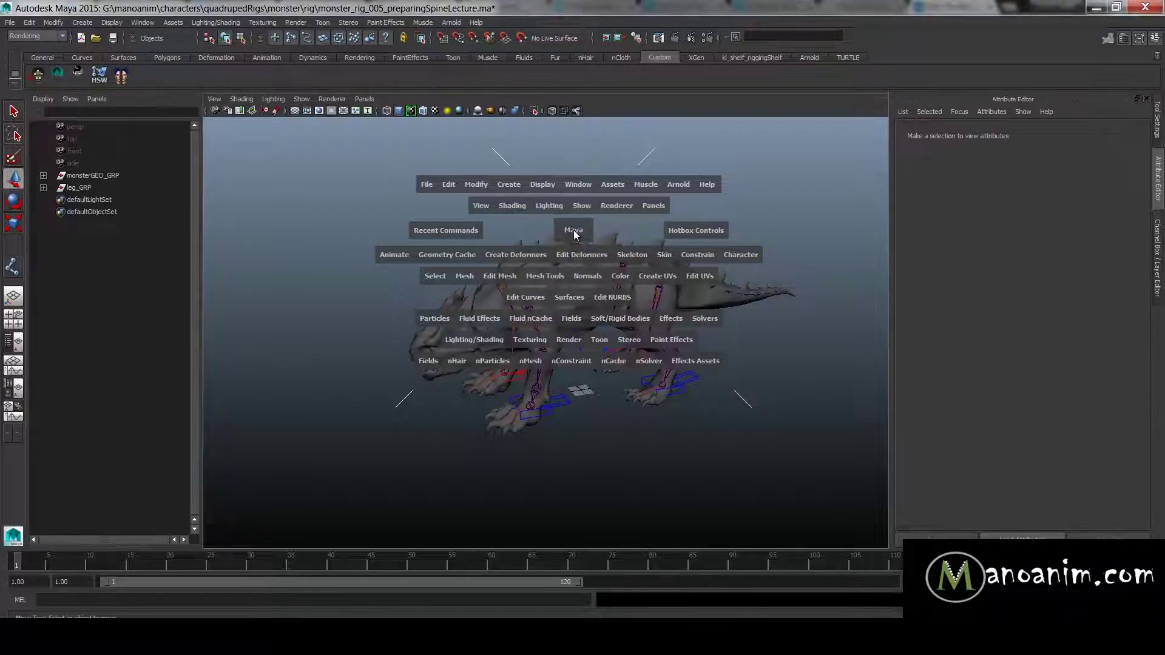
pyautogui.click(575, 234)
pyautogui.moveTo(575, 235); pyautogui.dragTo(611, 266)
pyautogui.press('space')
pyautogui.press('space')
pyautogui.press('space')
pyautogui.press('space')
pyautogui.press('space')
pyautogui.click(606, 245)
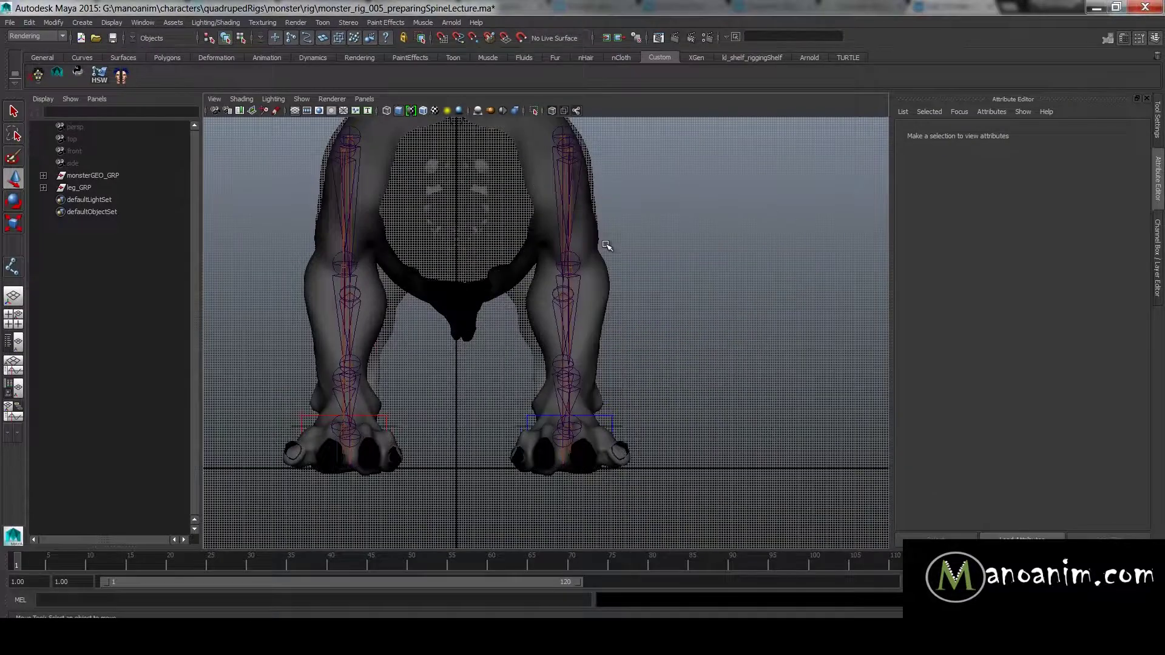
pyautogui.keyDown('alt'); pyautogui.moveTo(672, 259); pyautogui.dragTo(91, 260, button='right'); pyautogui.keyUp('alt')
pyautogui.keyDown('alt'); pyautogui.moveTo(443, 254); pyautogui.dragTo(489, 275, button='middle'); pyautogui.keyUp('alt')
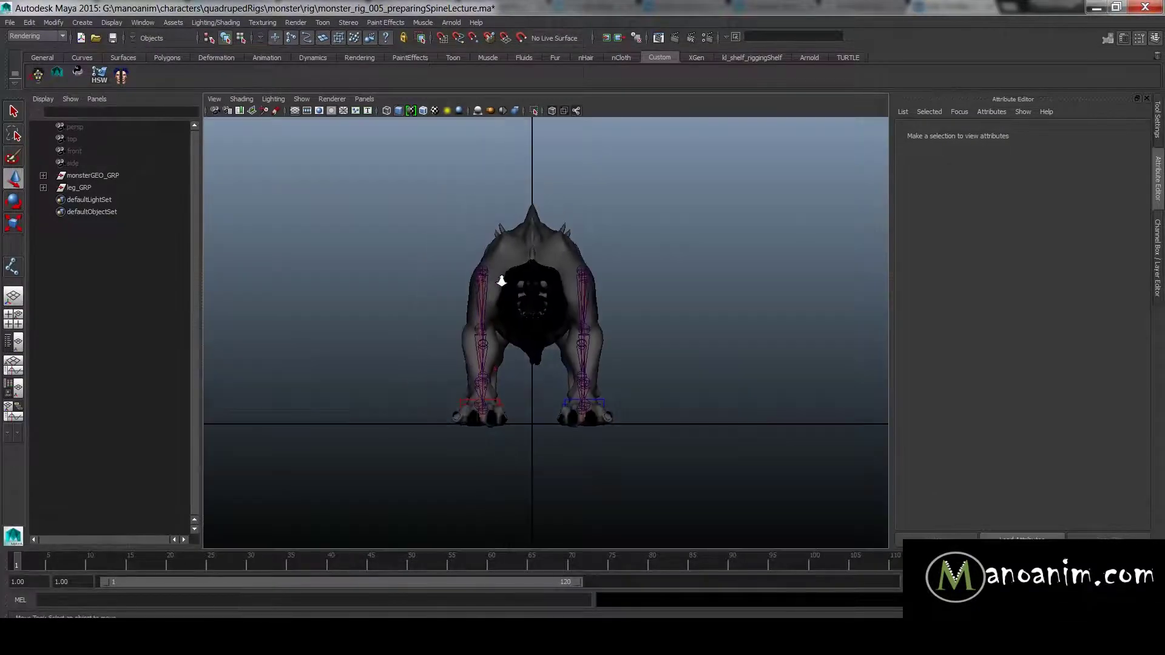
pyautogui.keyDown('alt'); pyautogui.moveTo(489, 275); pyautogui.dragTo(528, 280, button='right'); pyautogui.keyUp('alt')
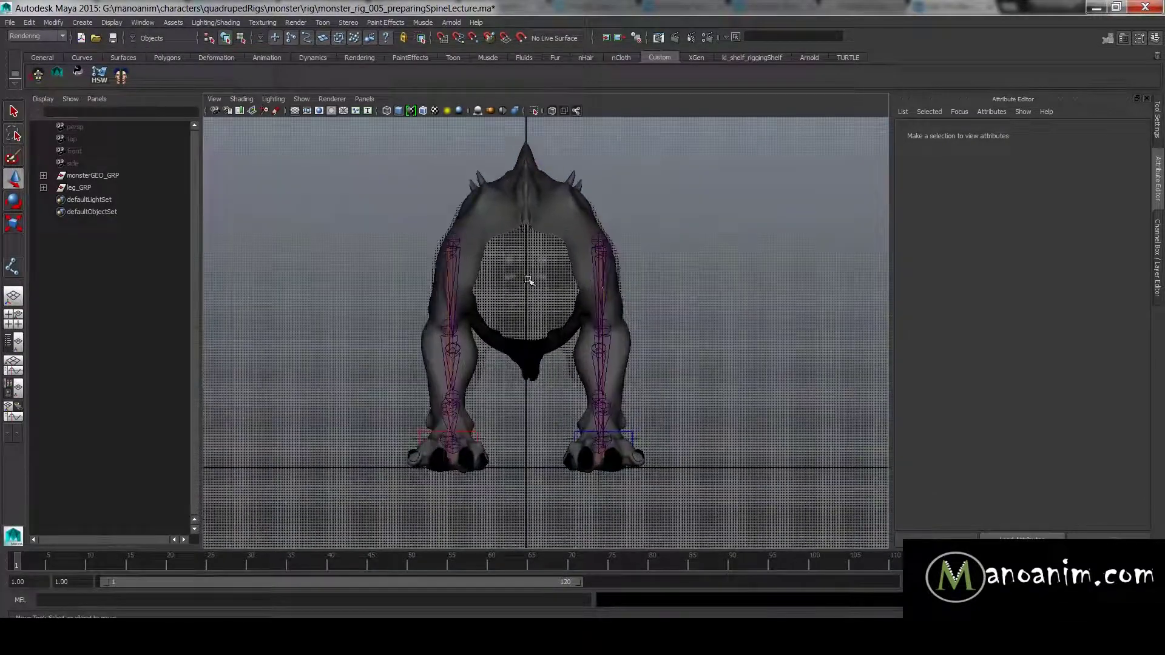
# - Move the front camera forward to about Z 320.6, ahead of the monster's head, and look through it
pyautogui.click(215, 110)
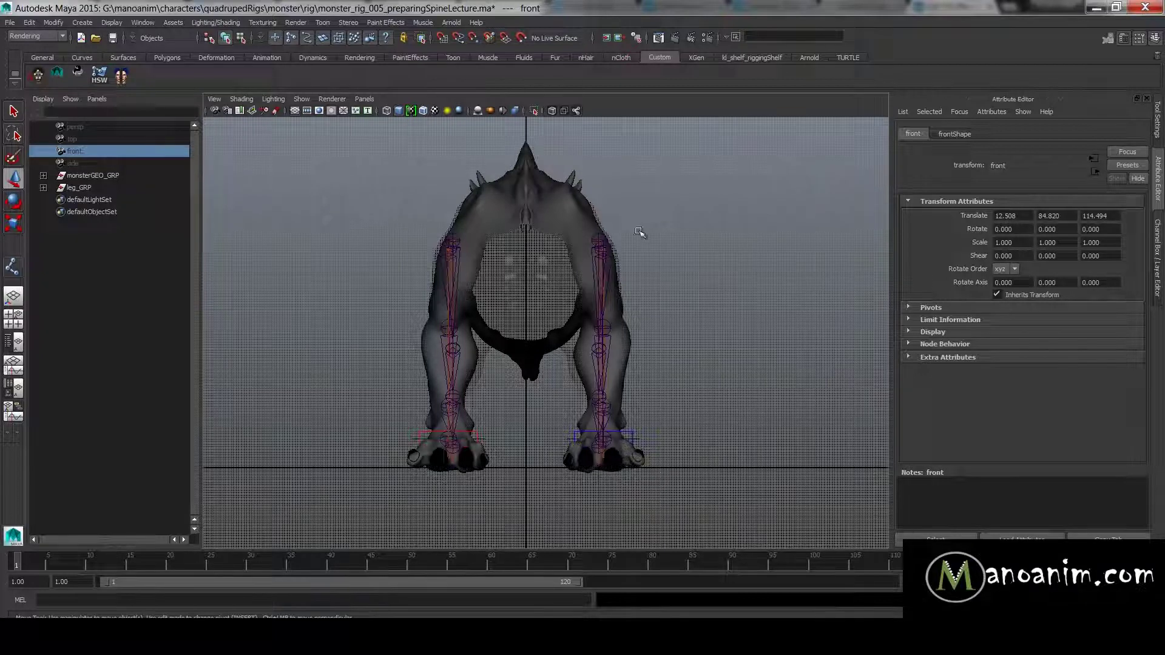
pyautogui.press('space')
pyautogui.moveTo(639, 232); pyautogui.dragTo(639, 184)
pyautogui.keyDown('alt'); pyautogui.moveTo(520, 248); pyautogui.dragTo(486, 279, button='right'); pyautogui.keyUp('alt')
pyautogui.moveTo(419, 362); pyautogui.dragTo(280, 367)
pyautogui.press('space')
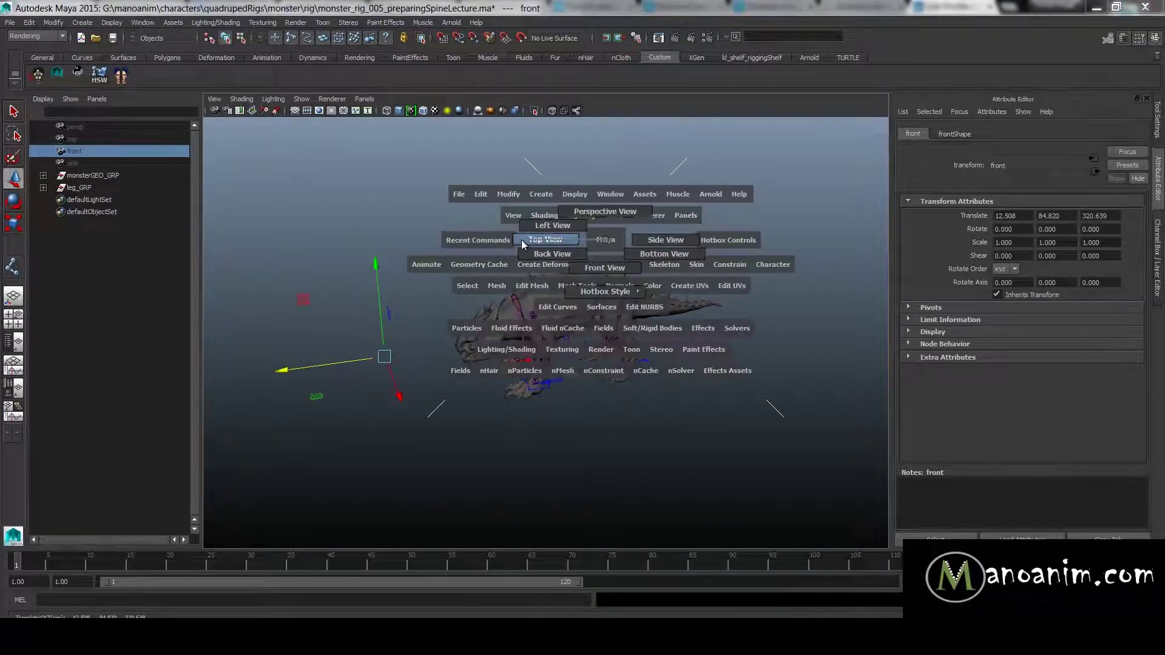
pyautogui.click(522, 239)
pyautogui.press('space')
pyautogui.click(604, 268)
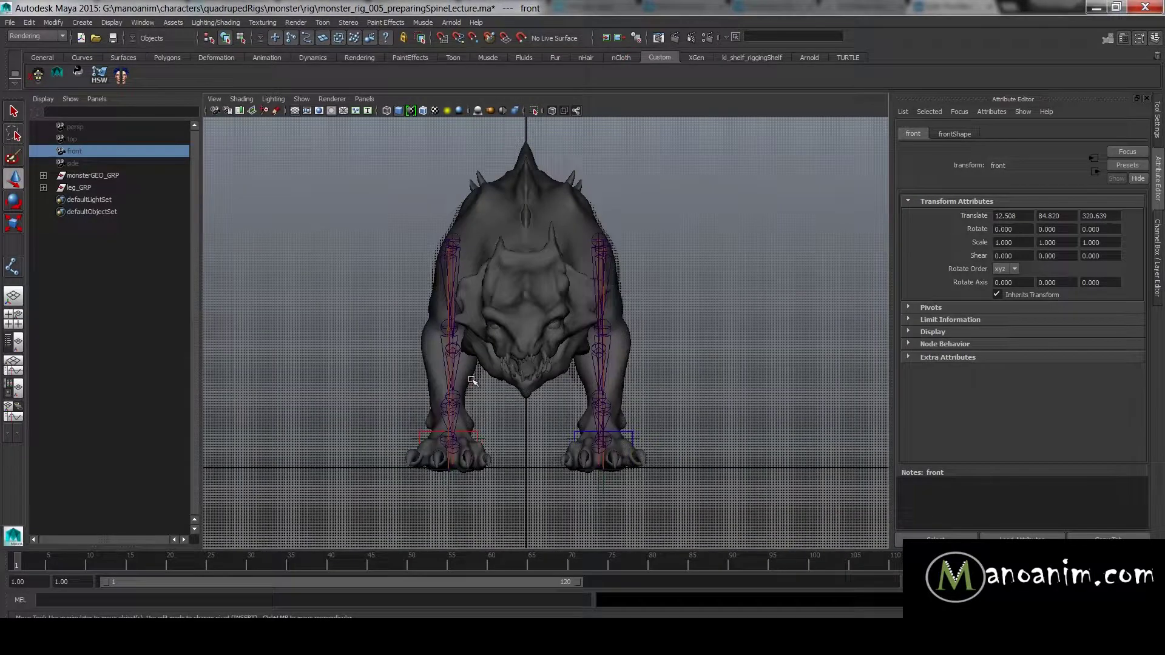
# - Examine the monster's full body in the front view and its back profile in the side view
pyautogui.scroll(-2, 527, 288)
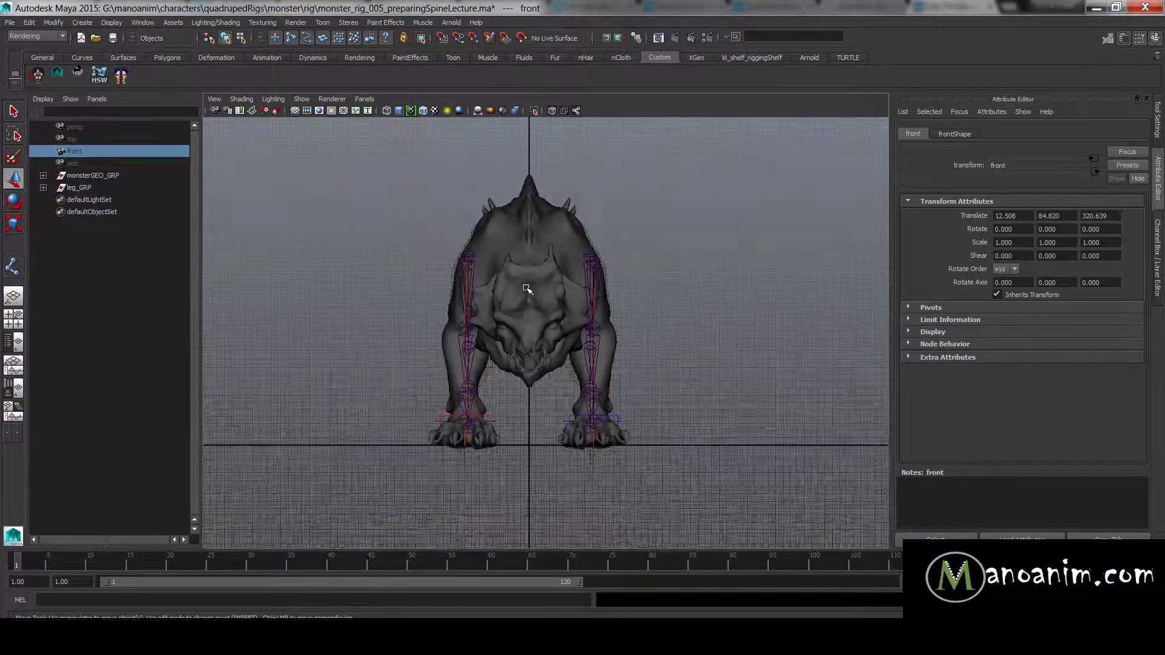
pyautogui.keyDown('alt'); pyautogui.moveTo(513, 280); pyautogui.dragTo(574, 284, button='middle'); pyautogui.keyUp('alt')
pyautogui.keyDown('alt'); pyautogui.moveTo(800, 284); pyautogui.dragTo(680, 299, button='middle'); pyautogui.keyUp('alt')
pyautogui.scroll(1, 704, 273)
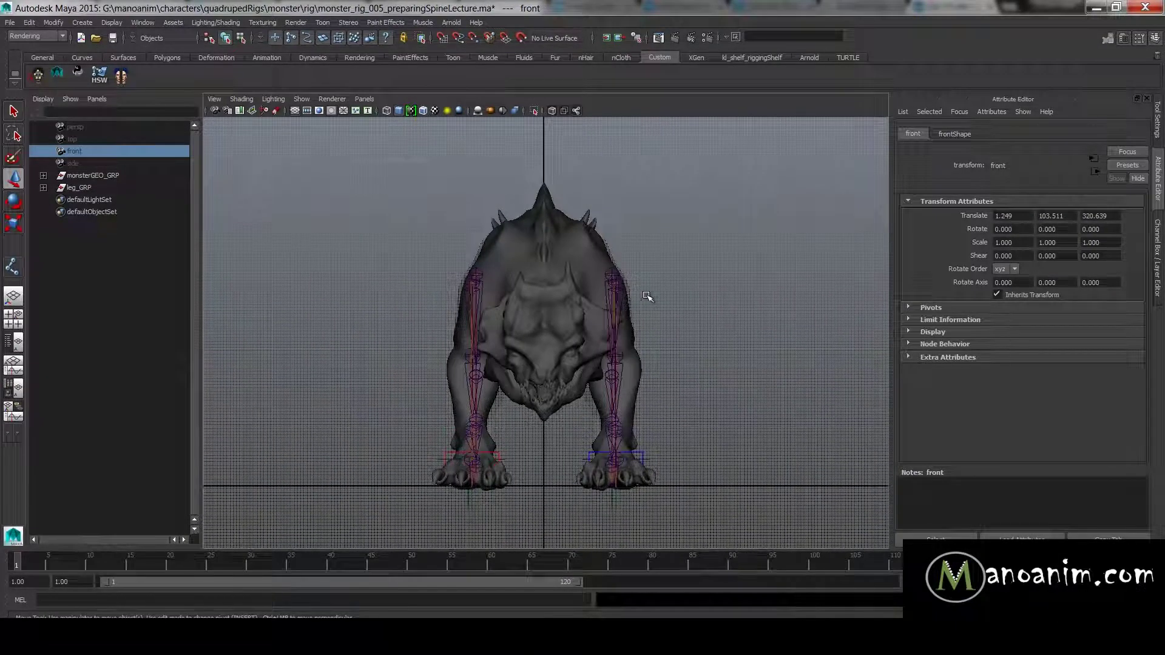
pyautogui.press('space')
pyautogui.moveTo(658, 321); pyautogui.dragTo(674, 279)
pyautogui.keyDown('alt'); pyautogui.moveTo(673, 279); pyautogui.dragTo(758, 316, button='right'); pyautogui.keyUp('alt')
pyautogui.press('space')
pyautogui.moveTo(650, 250); pyautogui.dragTo(700, 263)
pyautogui.keyDown('alt'); pyautogui.moveTo(607, 278); pyautogui.dragTo(601, 242, button='middle'); pyautogui.keyUp('alt')
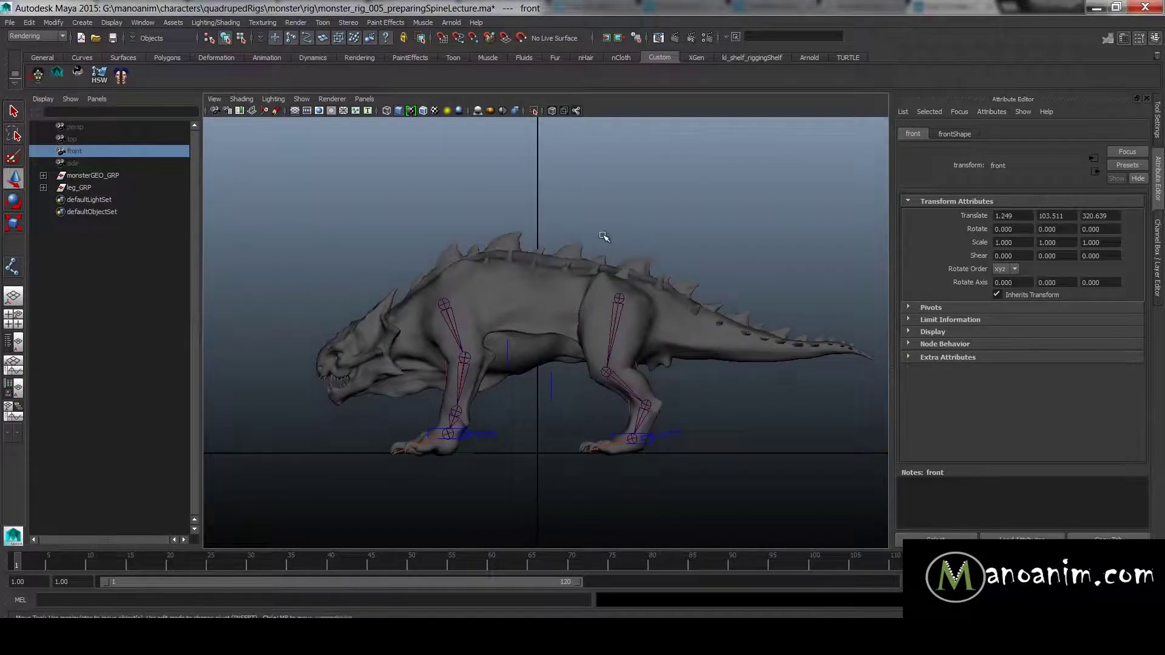
pyautogui.keyDown('alt'); pyautogui.moveTo(601, 242); pyautogui.dragTo(696, 199, button='right'); pyautogui.keyUp('alt')
# - Draw a straight seven-joint chain above the monster in the side view, from Y 233, Z -18 toward the head, spacing the joints 2 units apart
pyautogui.press('space')
pyautogui.click(769, 266)
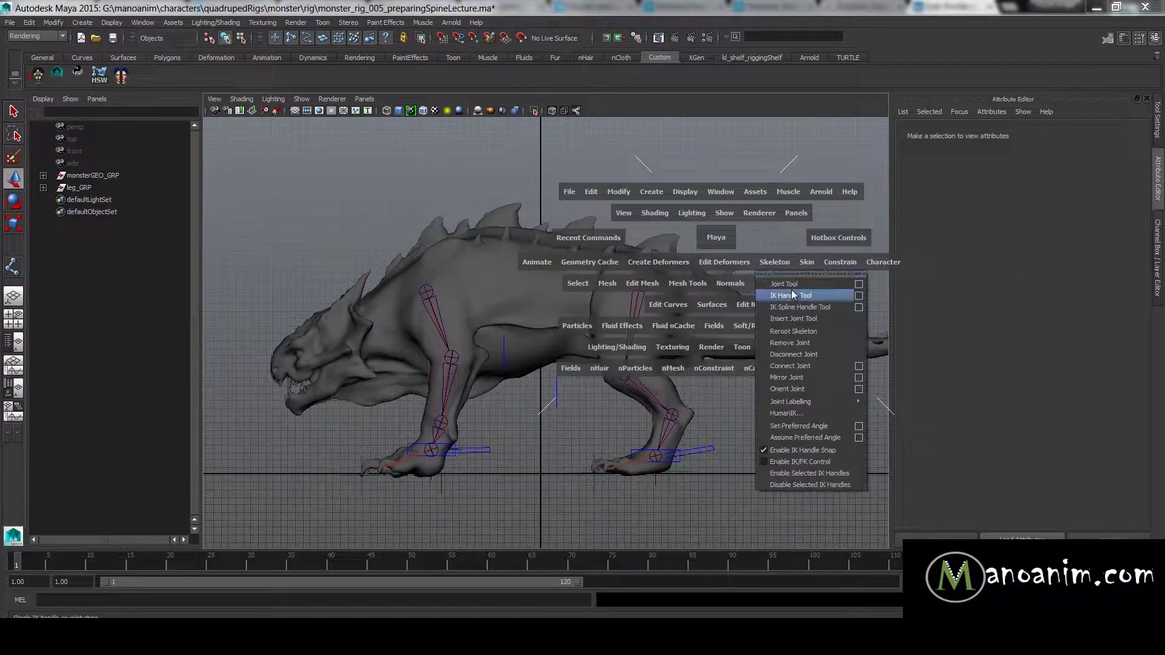
pyautogui.click(782, 296)
pyautogui.keyDown('alt'); pyautogui.moveTo(632, 290); pyautogui.dragTo(742, 316, button='right'); pyautogui.keyUp('alt')
pyautogui.scroll(6, 647, 190)
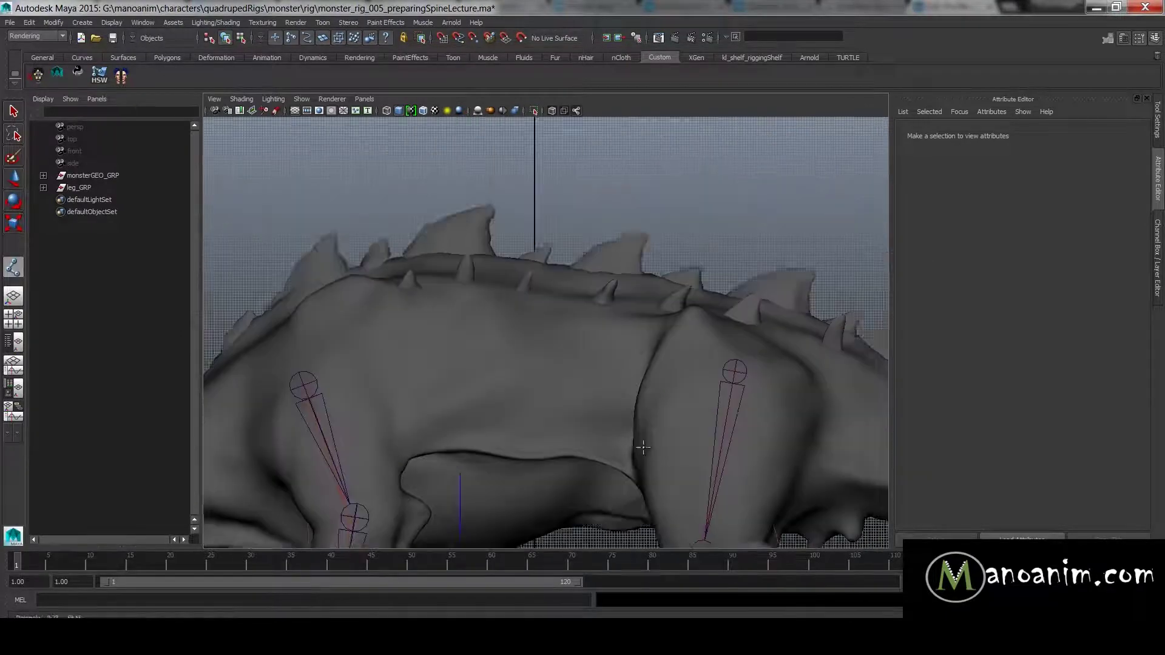
pyautogui.keyDown('alt'); pyautogui.moveTo(644, 248); pyautogui.dragTo(653, 369, button='middle'); pyautogui.keyUp('alt')
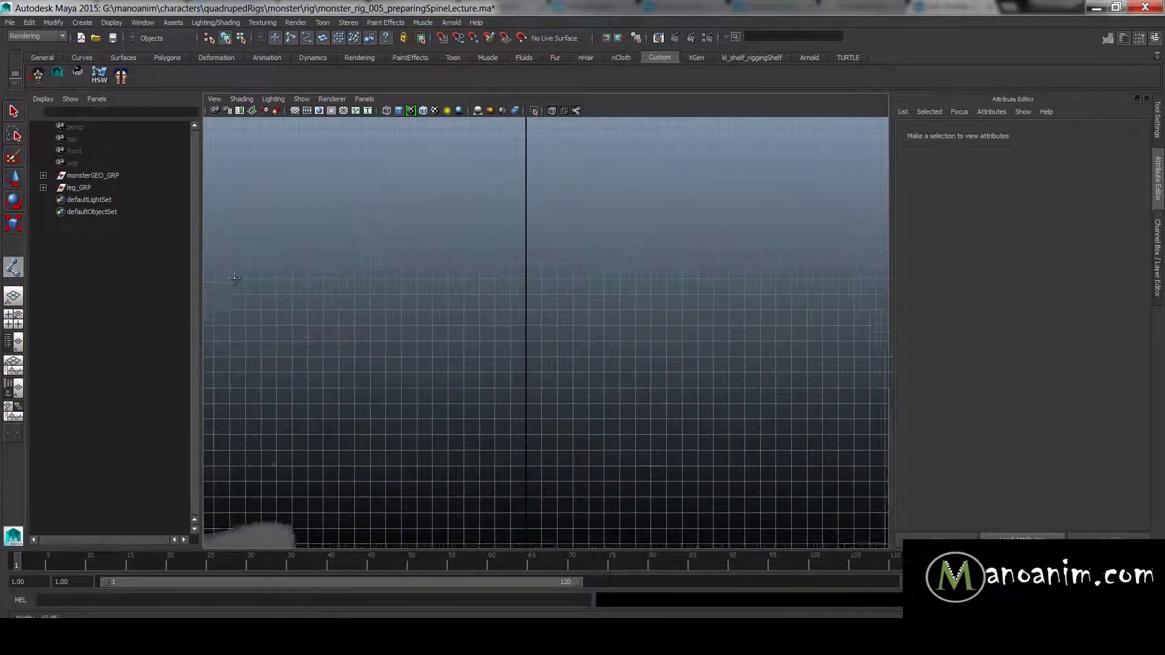
pyautogui.scroll(-7, 579, 306)
pyautogui.keyDown('alt'); pyautogui.moveTo(726, 201); pyautogui.dragTo(728, 107, button='middle'); pyautogui.keyUp('alt')
pyautogui.scroll(-3, 462, 364)
pyautogui.keyDown('alt'); pyautogui.moveTo(421, 410); pyautogui.dragTo(432, 280, button='middle'); pyautogui.keyUp('alt')
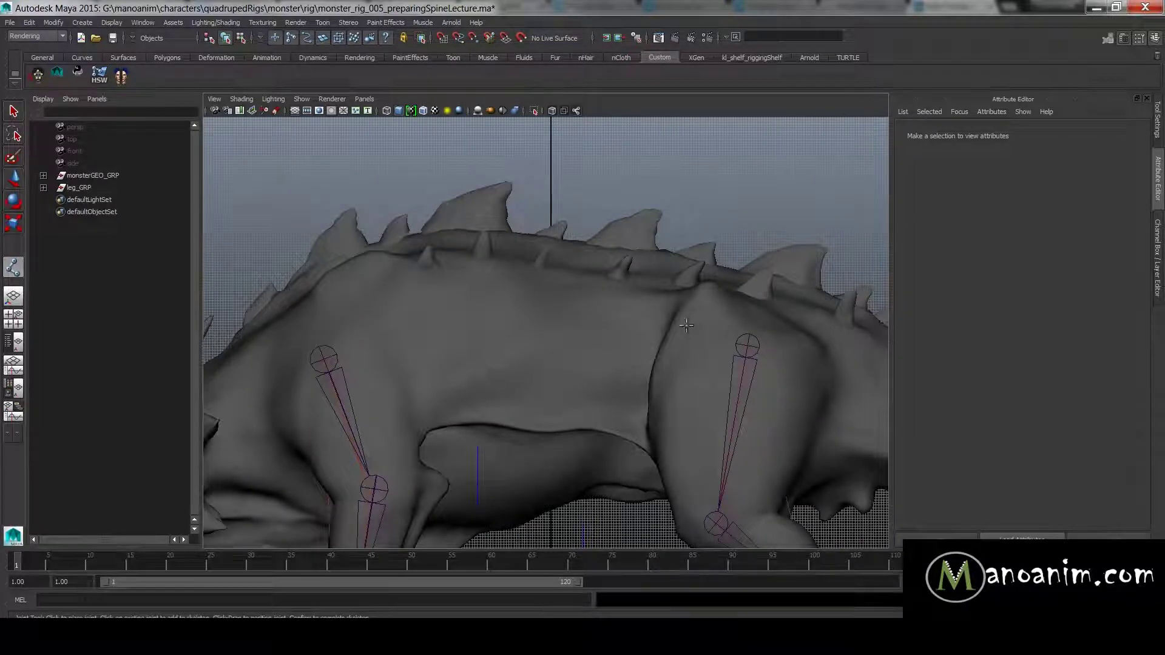
pyautogui.keyDown('alt'); pyautogui.moveTo(792, 255); pyautogui.dragTo(779, 351, button='middle'); pyautogui.keyUp('alt')
pyautogui.keyDown('alt'); pyautogui.moveTo(780, 351); pyautogui.dragTo(642, 363, button='right'); pyautogui.keyUp('alt')
pyautogui.keyDown('alt'); pyautogui.moveTo(642, 363); pyautogui.dragTo(629, 277, button='middle'); pyautogui.keyUp('alt')
pyautogui.keyDown('alt'); pyautogui.moveTo(614, 180); pyautogui.dragTo(613, 346, button='middle'); pyautogui.keyUp('alt')
pyautogui.keyDown('alt'); pyautogui.moveTo(612, 345); pyautogui.dragTo(658, 323, button='right'); pyautogui.keyUp('alt')
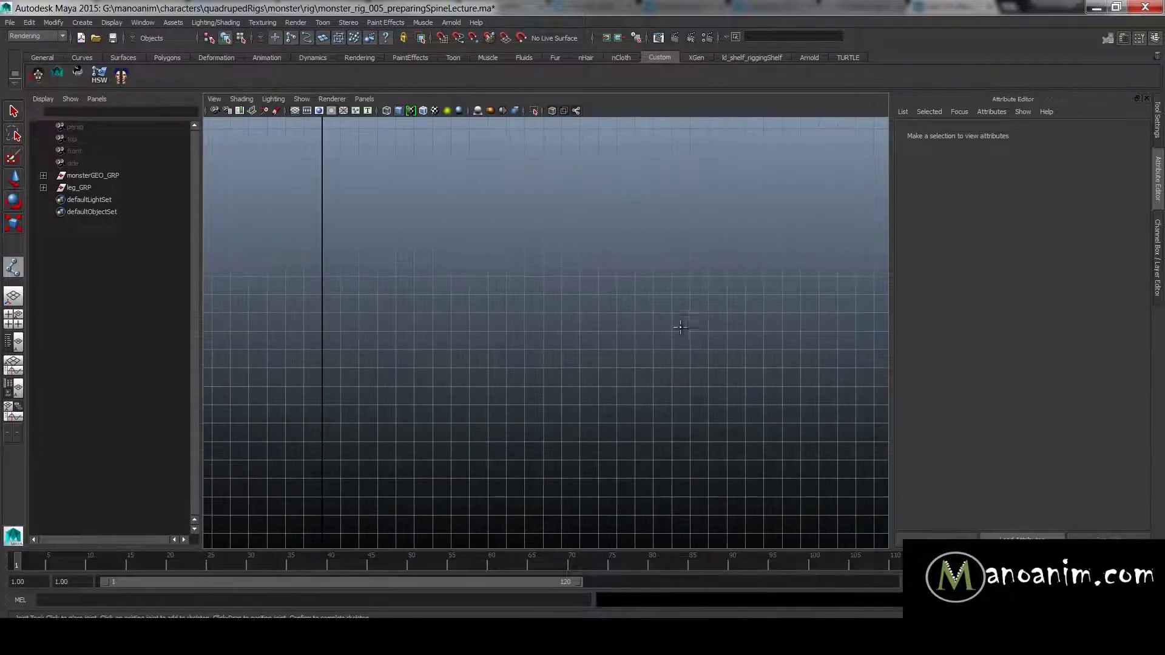
pyautogui.click(653, 277)
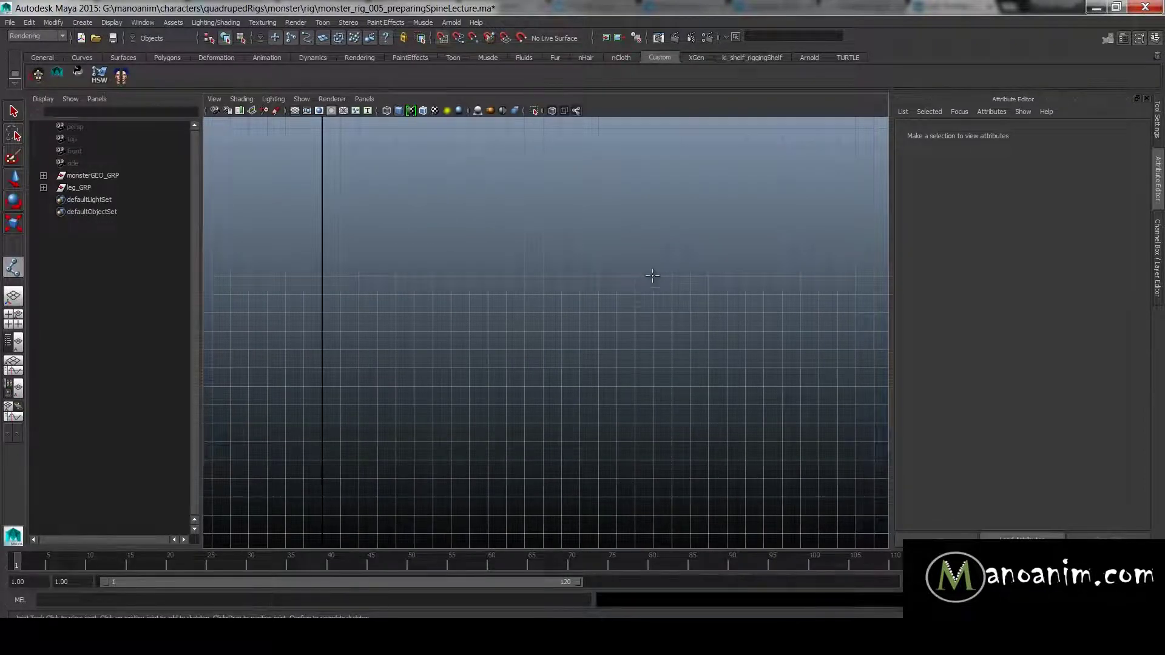
pyautogui.click(616, 277)
pyautogui.click(579, 276)
pyautogui.click(543, 277)
pyautogui.click(506, 276)
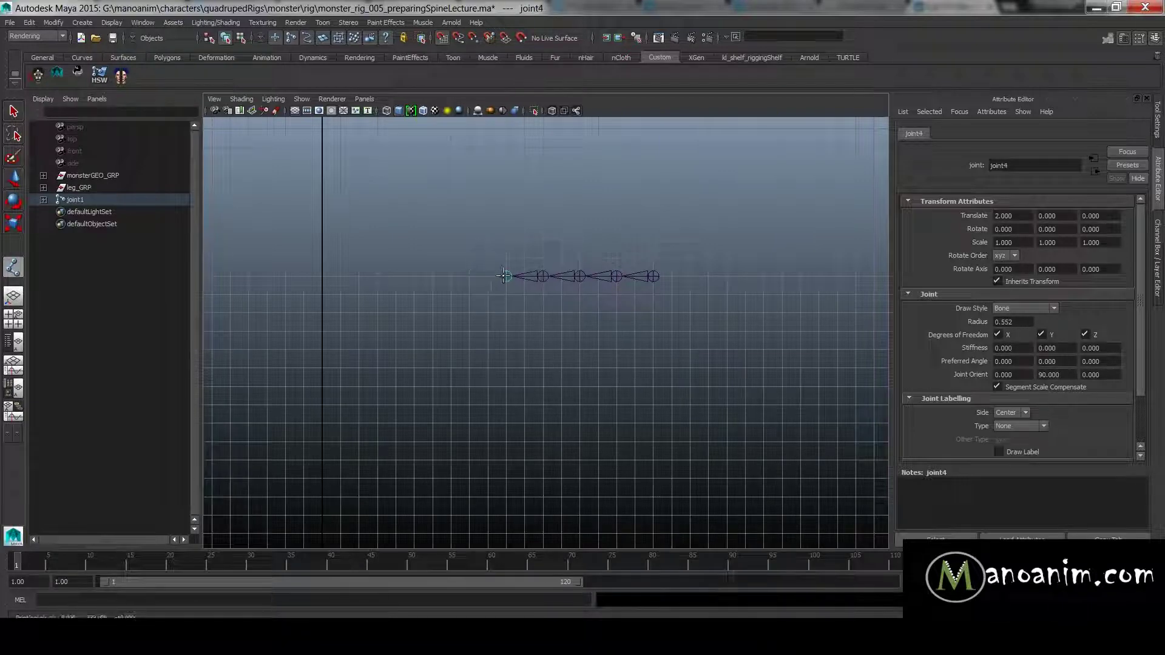
pyautogui.click(469, 277)
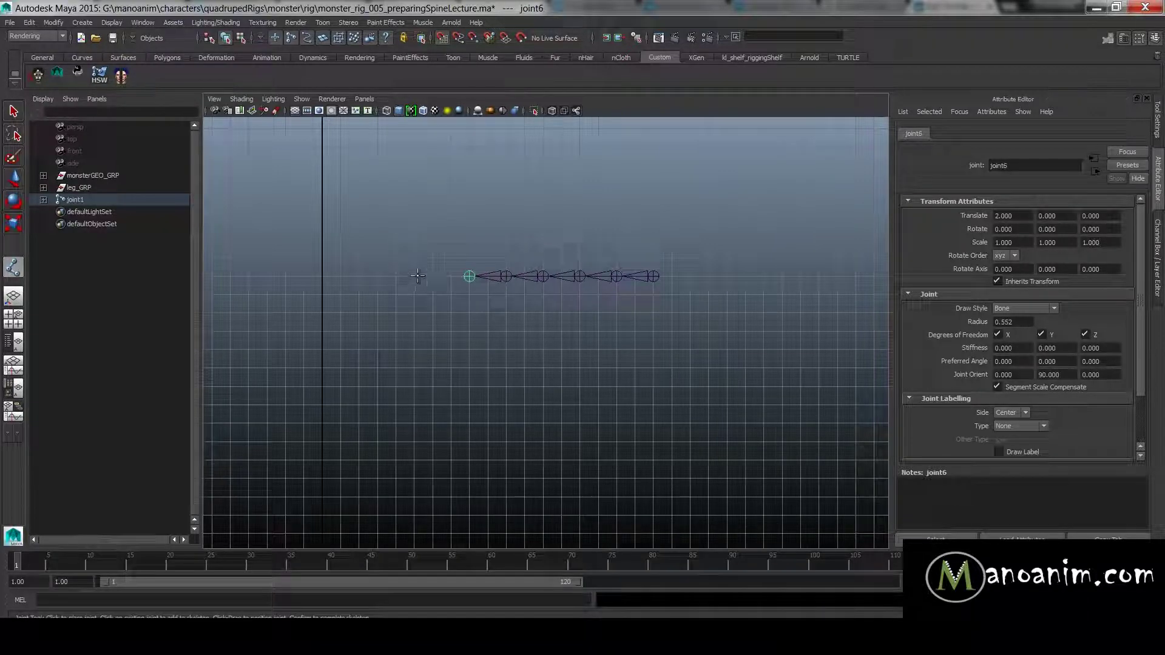
pyautogui.click(433, 276)
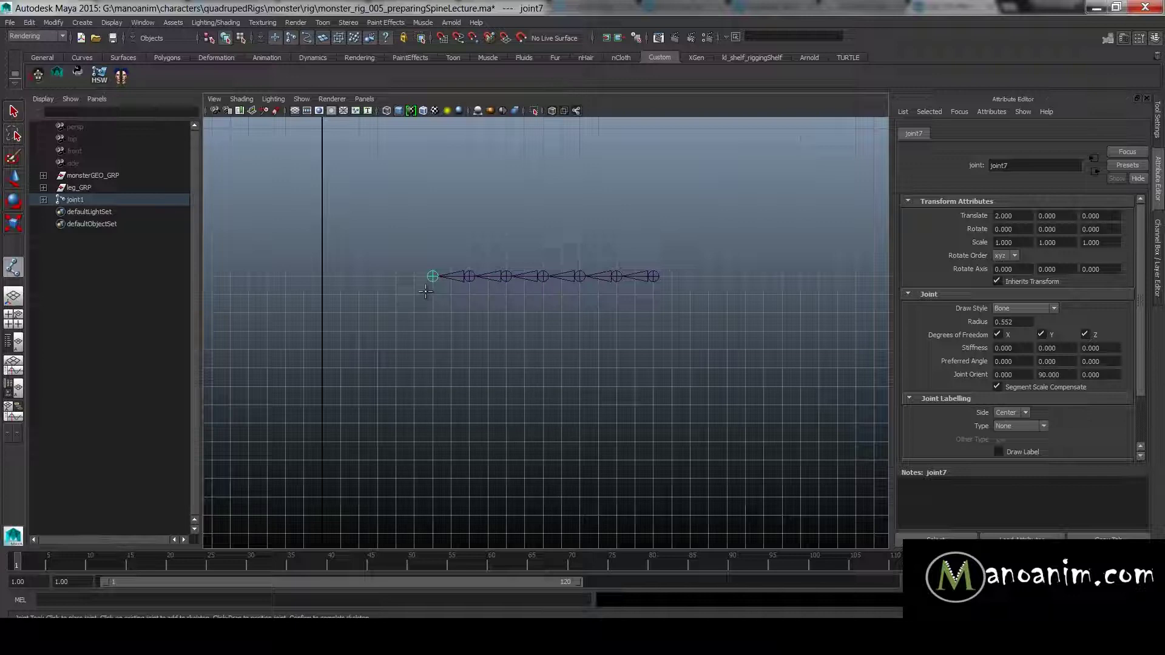
# - Select the six joints following the root to check the chain, and clear the selection
pyautogui.press('w')
pyautogui.click(563, 338)
pyautogui.click(603, 278)
pyautogui.keyDown('shift'); pyautogui.click(569, 279); pyautogui.keyUp('shift')
pyautogui.press('Down')
pyautogui.press('Down')
pyautogui.press('Down')
pyautogui.press('Down')
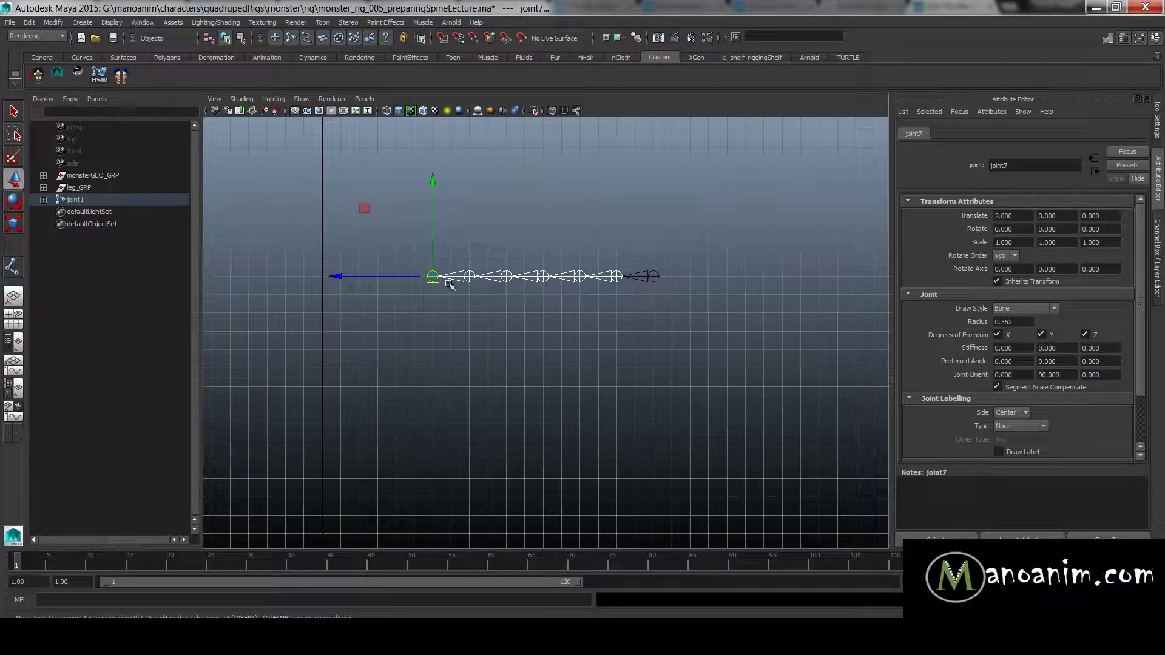
pyautogui.click(554, 340)
# - Examine the new chain in the perspective view, checking the axes of its root and second joints
pyautogui.keyDown('alt'); pyautogui.moveTo(520, 341); pyautogui.dragTo(636, 305); pyautogui.keyUp('alt')
pyautogui.press('space')
pyautogui.keyDown('alt'); pyautogui.moveTo(636, 305); pyautogui.dragTo(668, 273); pyautogui.keyUp('alt')
pyautogui.click(612, 204)
pyautogui.press('f')
pyautogui.keyDown('alt'); pyautogui.moveTo(668, 273); pyautogui.dragTo(489, 265, button='right'); pyautogui.keyUp('alt')
pyautogui.keyDown('alt'); pyautogui.moveTo(489, 265); pyautogui.dragTo(534, 303); pyautogui.keyUp('alt')
pyautogui.click(562, 315)
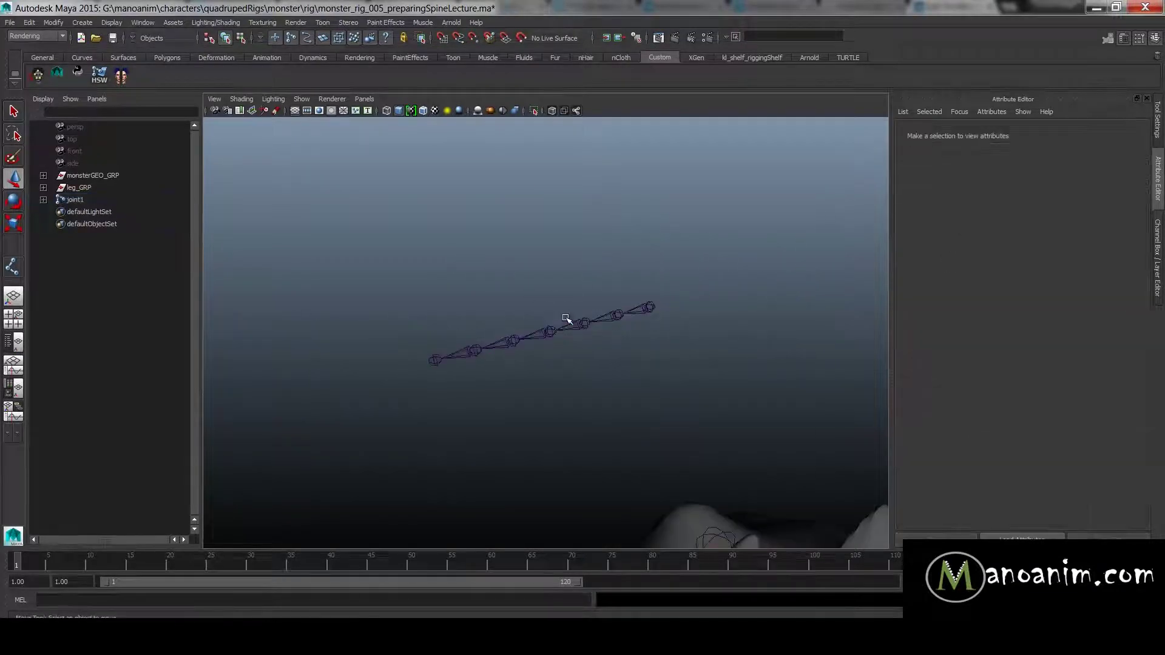
pyautogui.keyDown('alt'); pyautogui.moveTo(652, 378); pyautogui.dragTo(655, 352); pyautogui.keyUp('alt')
pyautogui.click(652, 314)
pyautogui.keyDown('alt'); pyautogui.moveTo(671, 304); pyautogui.dragTo(710, 318); pyautogui.keyUp('alt')
pyautogui.click(645, 395)
pyautogui.click(658, 338)
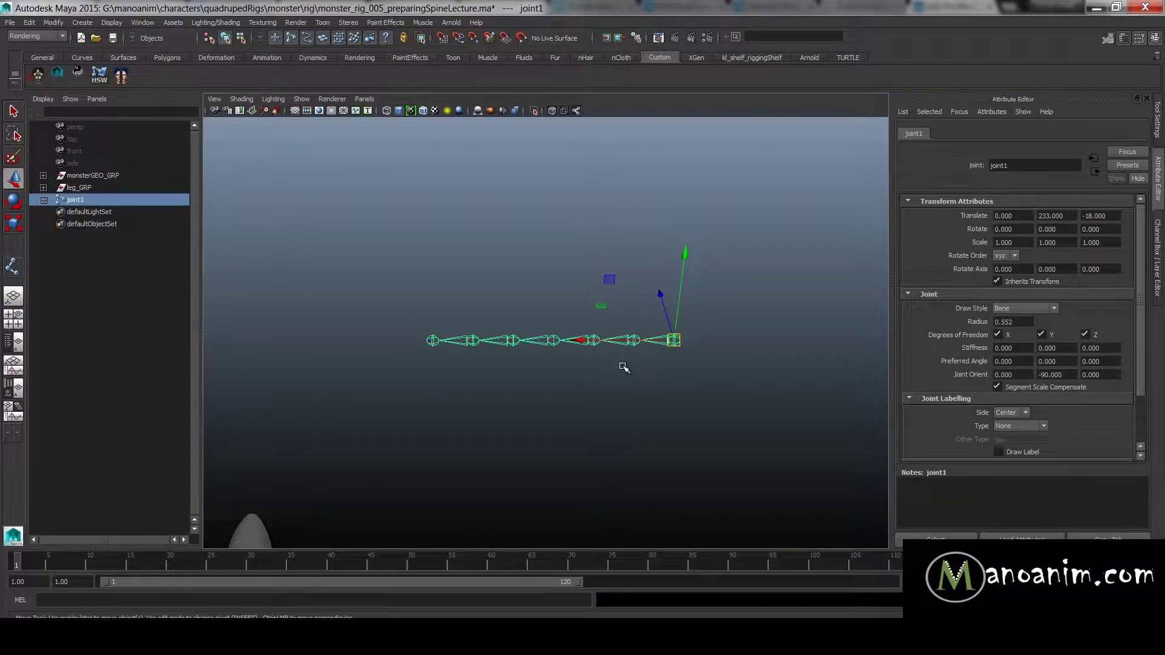
pyautogui.click(633, 340)
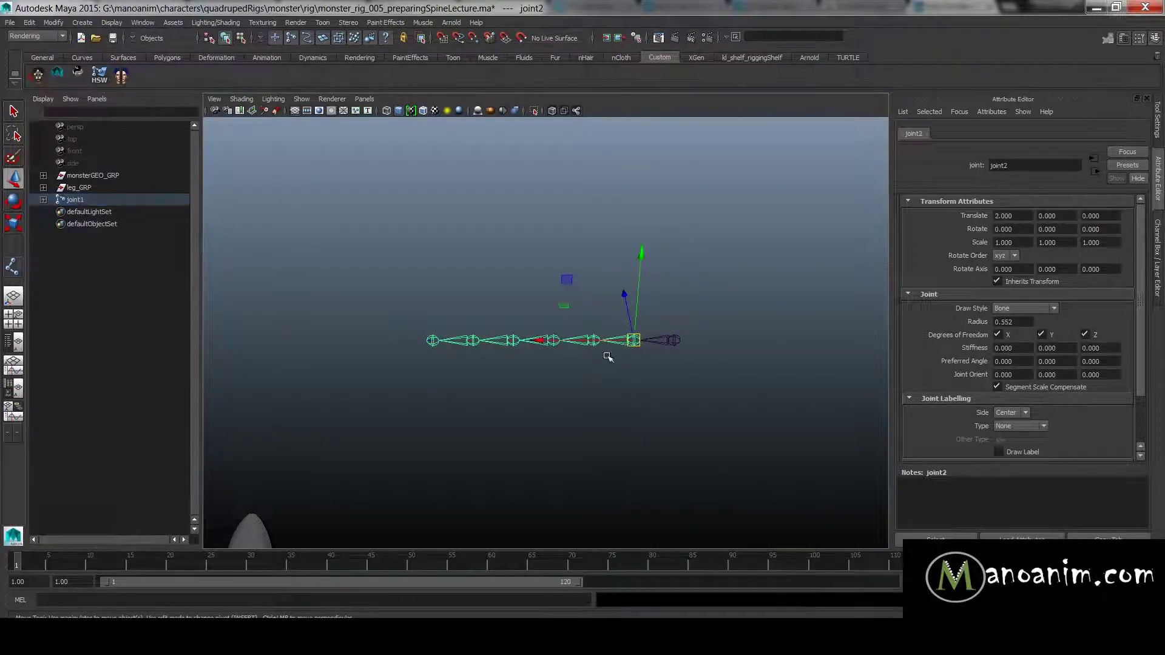
# - Orient the root joint and its children with primary axis X, secondary axis Z and secondary axis world orientation -X
pyautogui.press('Up')
pyautogui.press('space')
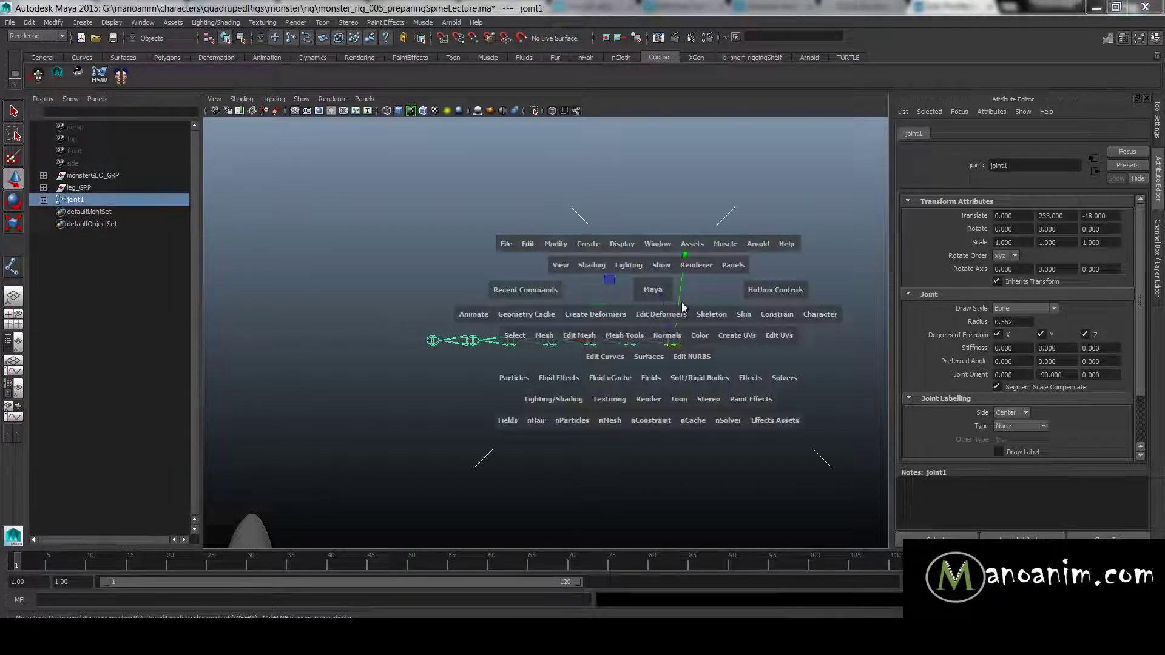
pyautogui.click(697, 315)
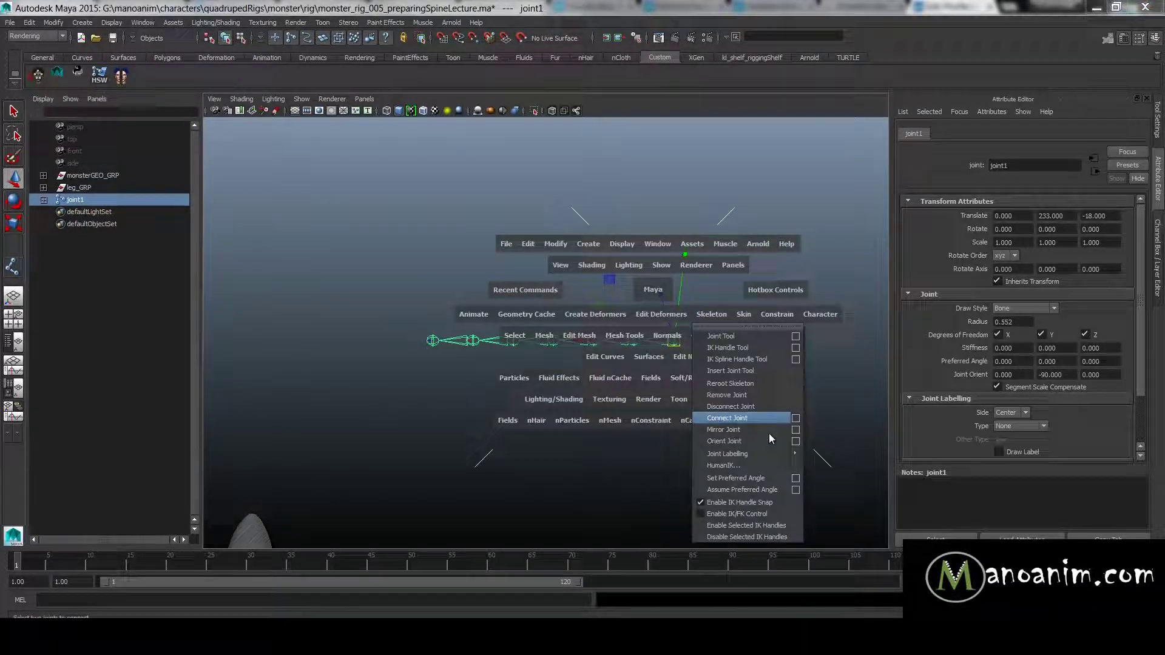
pyautogui.click(800, 443)
pyautogui.click(510, 82)
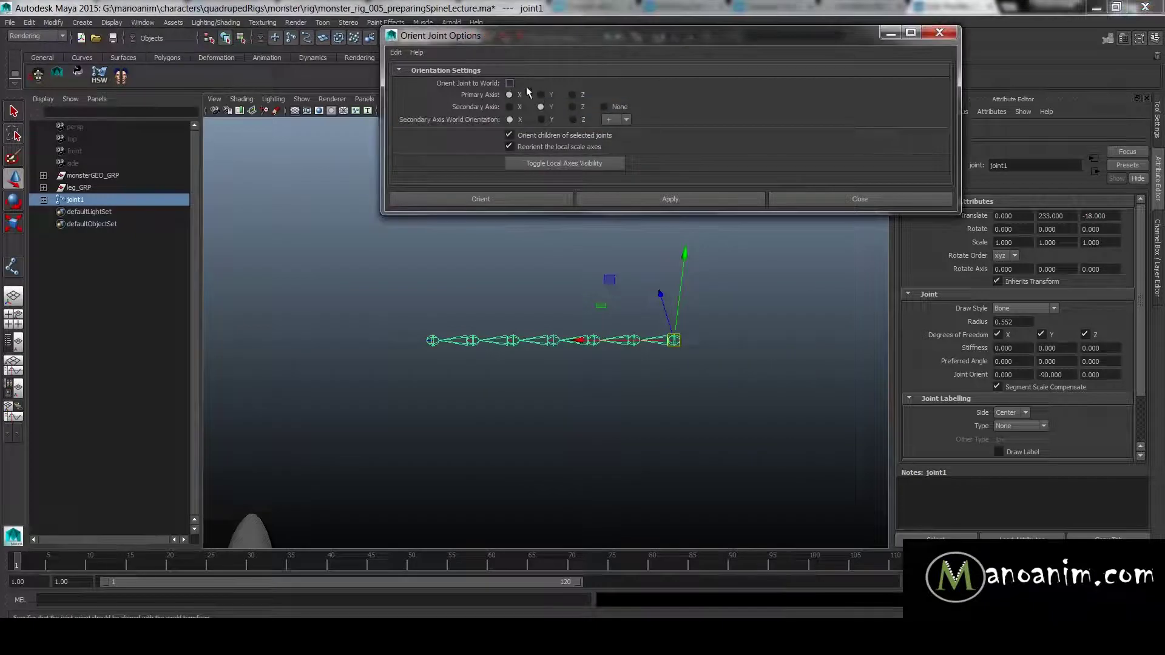
pyautogui.click(572, 108)
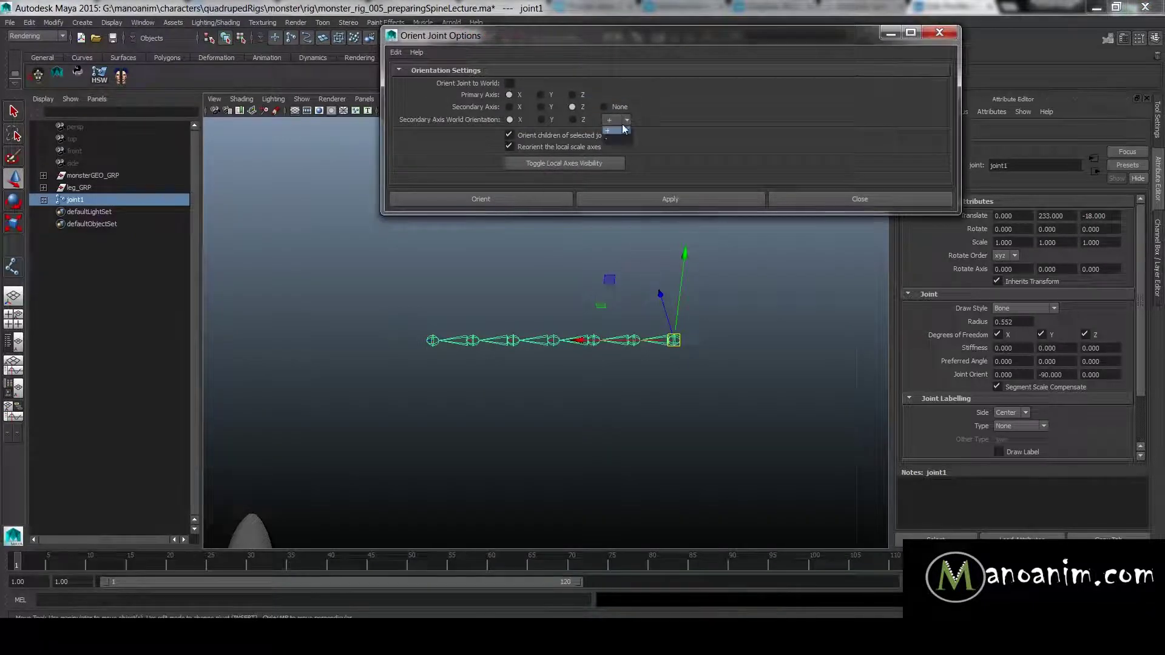
pyautogui.click(621, 138)
pyautogui.keyDown('alt'); pyautogui.moveTo(679, 274); pyautogui.dragTo(662, 319); pyautogui.keyUp('alt')
pyautogui.click(687, 202)
pyautogui.keyDown('alt'); pyautogui.moveTo(701, 257); pyautogui.dragTo(676, 304); pyautogui.keyUp('alt')
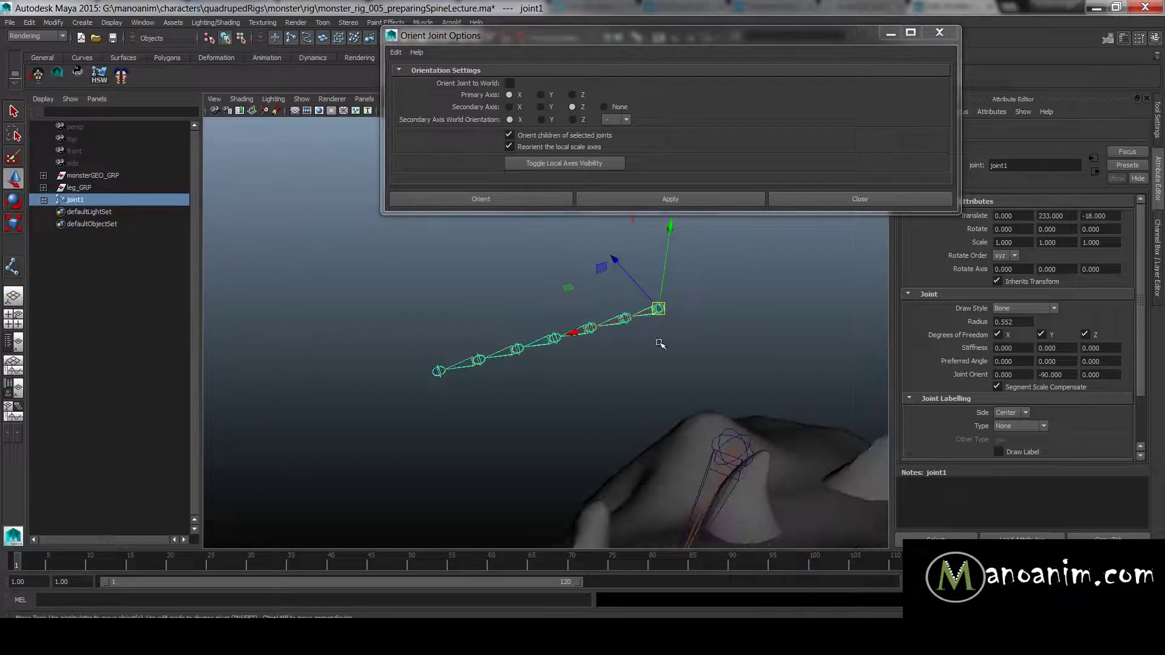
# - Examine the axes and joint orientation of the chain's joints from the root to the last joint
pyautogui.click(439, 370)
pyautogui.click(658, 308)
pyautogui.keyDown('alt'); pyautogui.moveTo(663, 307); pyautogui.dragTo(665, 317); pyautogui.keyUp('alt')
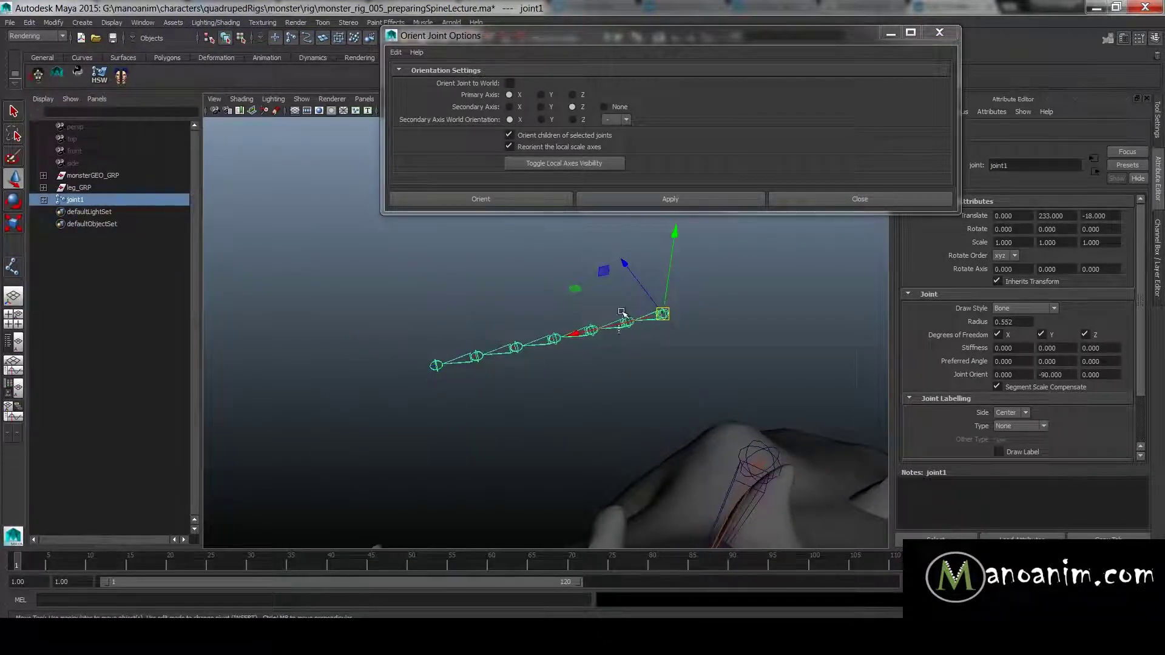
pyautogui.press('Down')
pyautogui.press('Down')
pyautogui.press('Down')
pyautogui.press('Down')
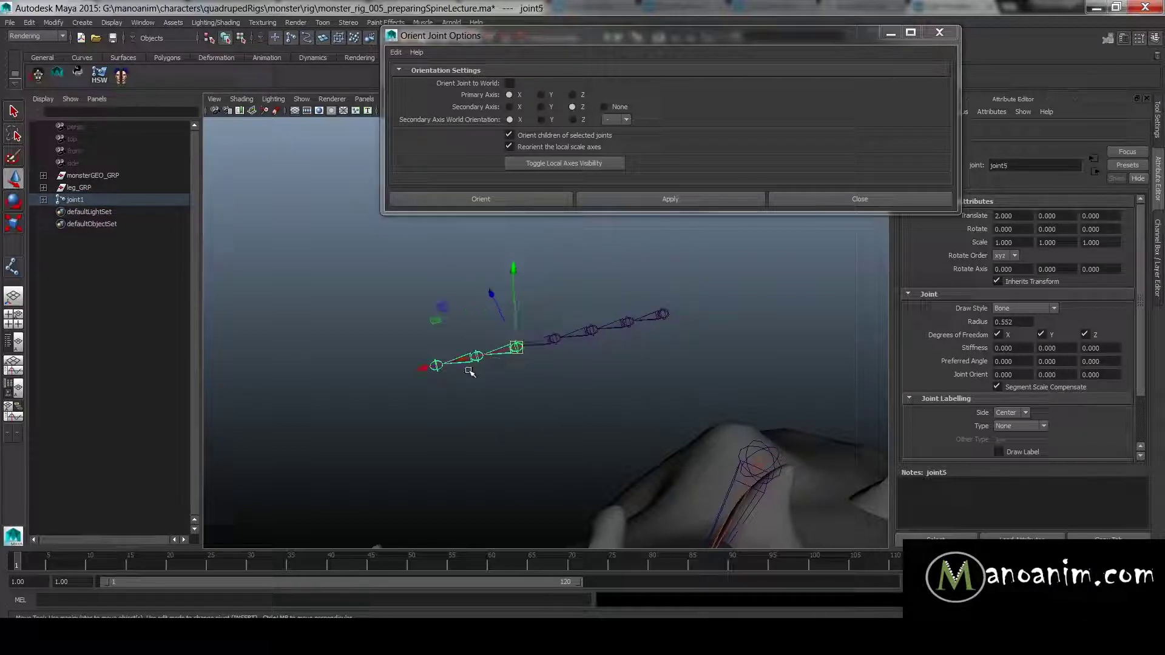
pyautogui.click(436, 365)
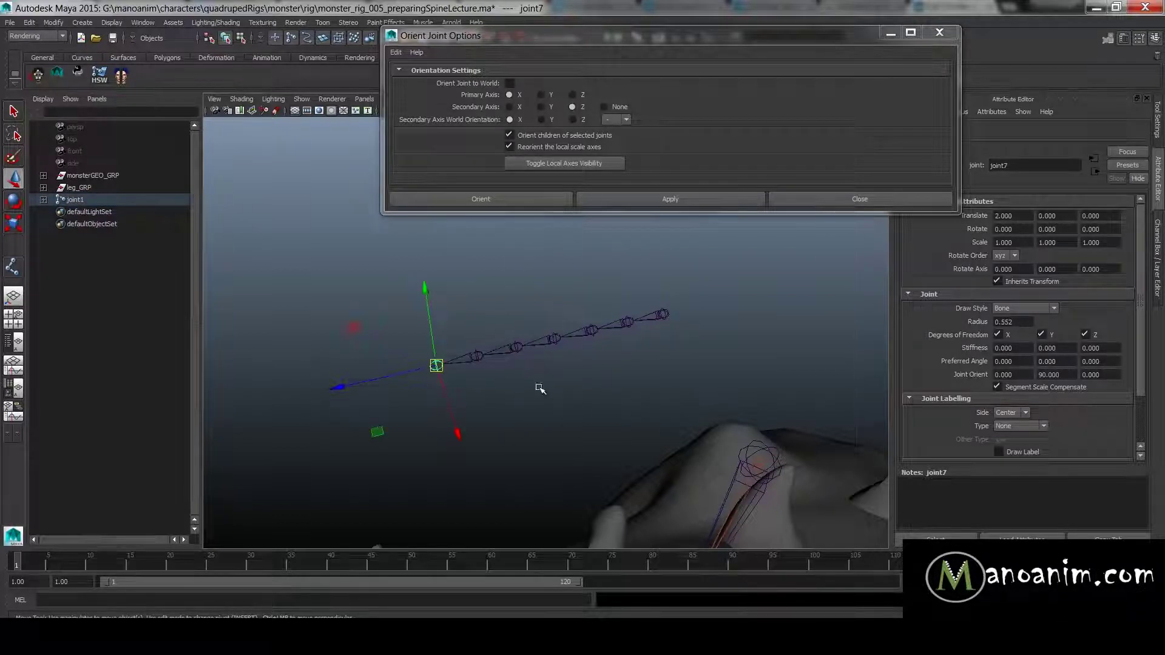
# - Try to orient the chain's last joint to the world, and undo that orientation
pyautogui.click(509, 84)
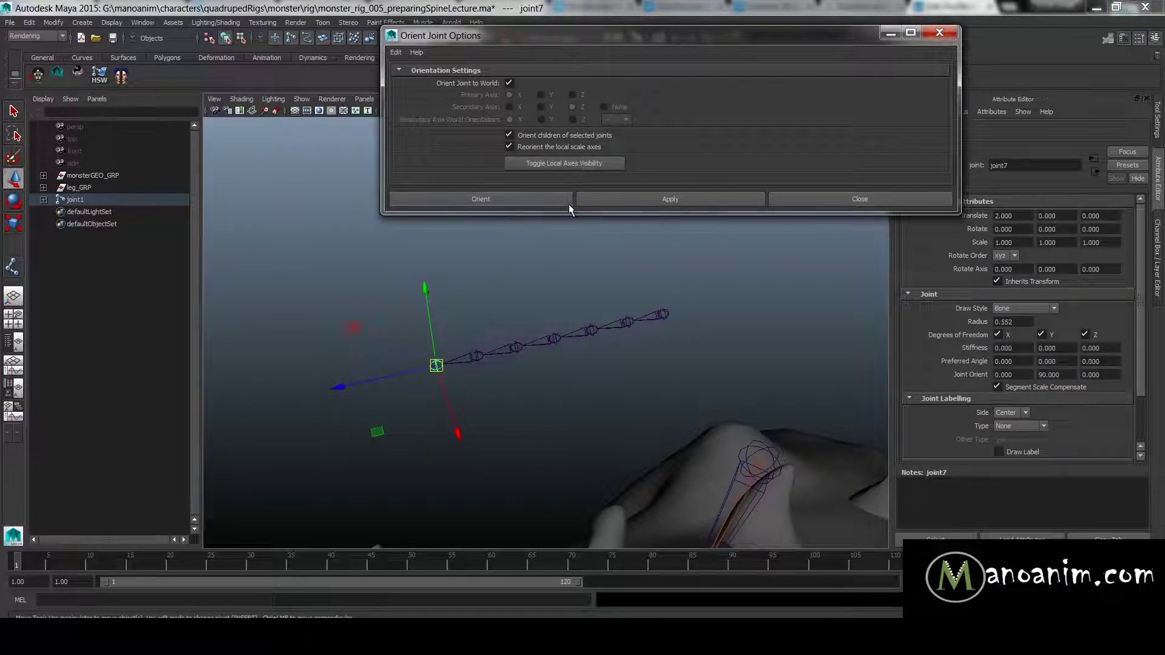
pyautogui.click(644, 198)
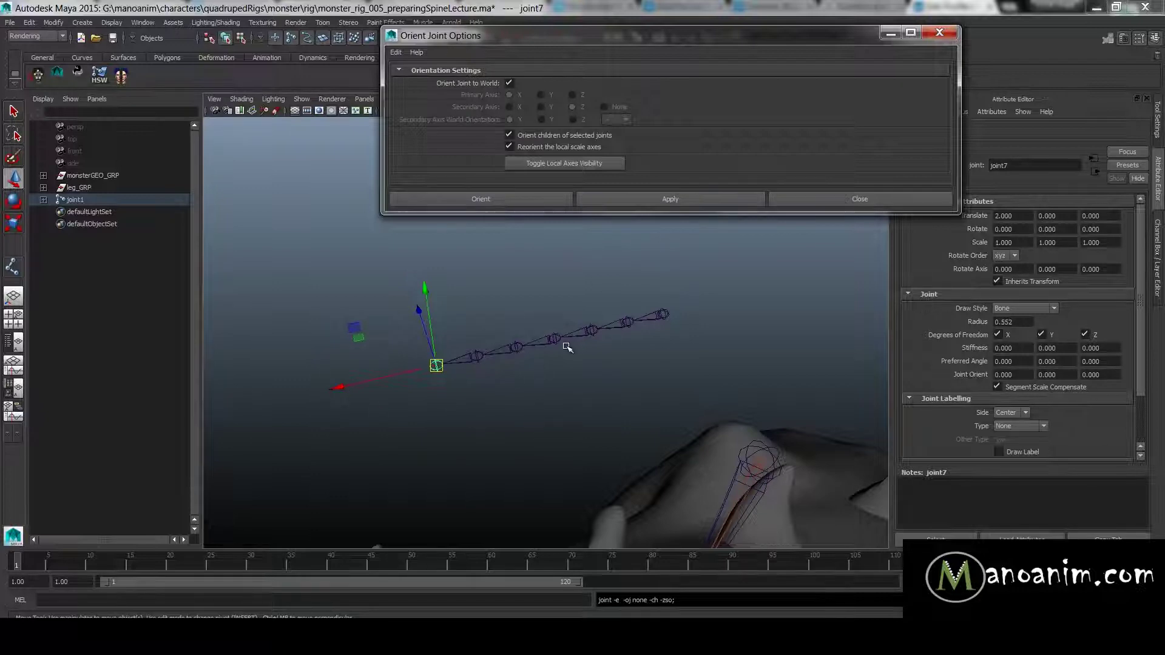
pyautogui.click(531, 278)
pyautogui.keyDown('alt'); pyautogui.moveTo(531, 278); pyautogui.dragTo(538, 361); pyautogui.keyUp('alt')
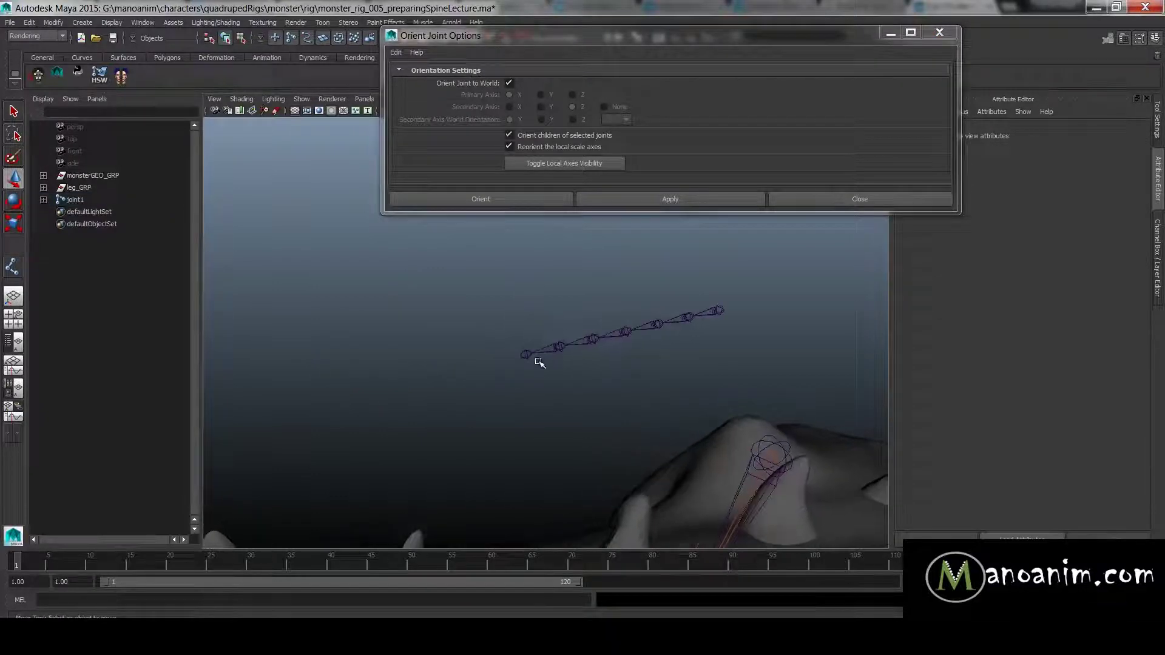
pyautogui.click(522, 353)
pyautogui.hotkey('ctrl', 'z')
pyautogui.hotkey('ctrl', 'z')
pyautogui.hotkey('ctrl', 'z')
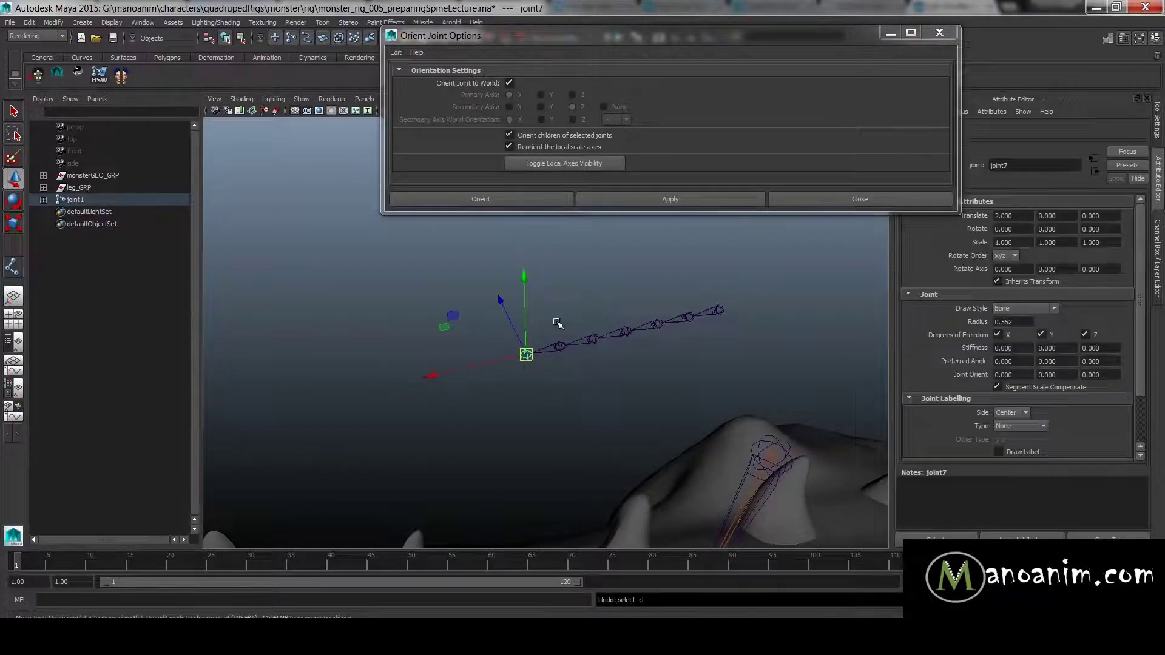
pyautogui.hotkey('ctrl', 'z')
# - Compare the last two joints' orientation and set the last joint's Joint Orient Y to 0
pyautogui.click(526, 355)
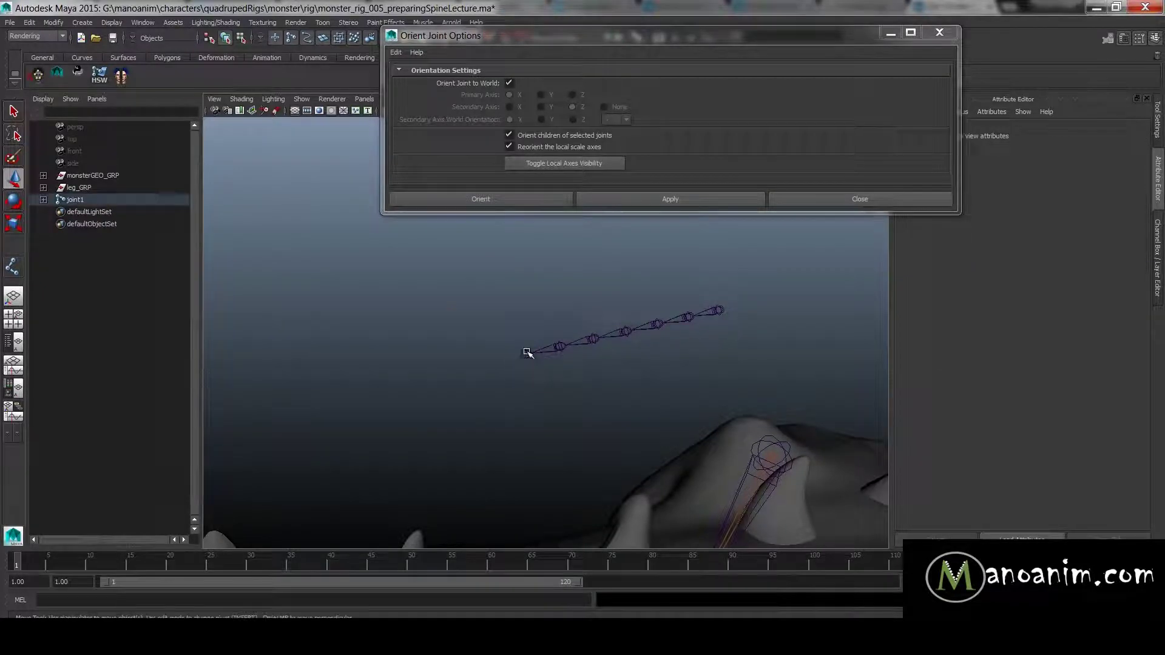
pyautogui.click(557, 345)
pyautogui.click(526, 308)
pyautogui.moveTo(519, 327); pyautogui.dragTo(538, 364)
pyautogui.moveTo(1072, 375); pyautogui.dragTo(940, 379)
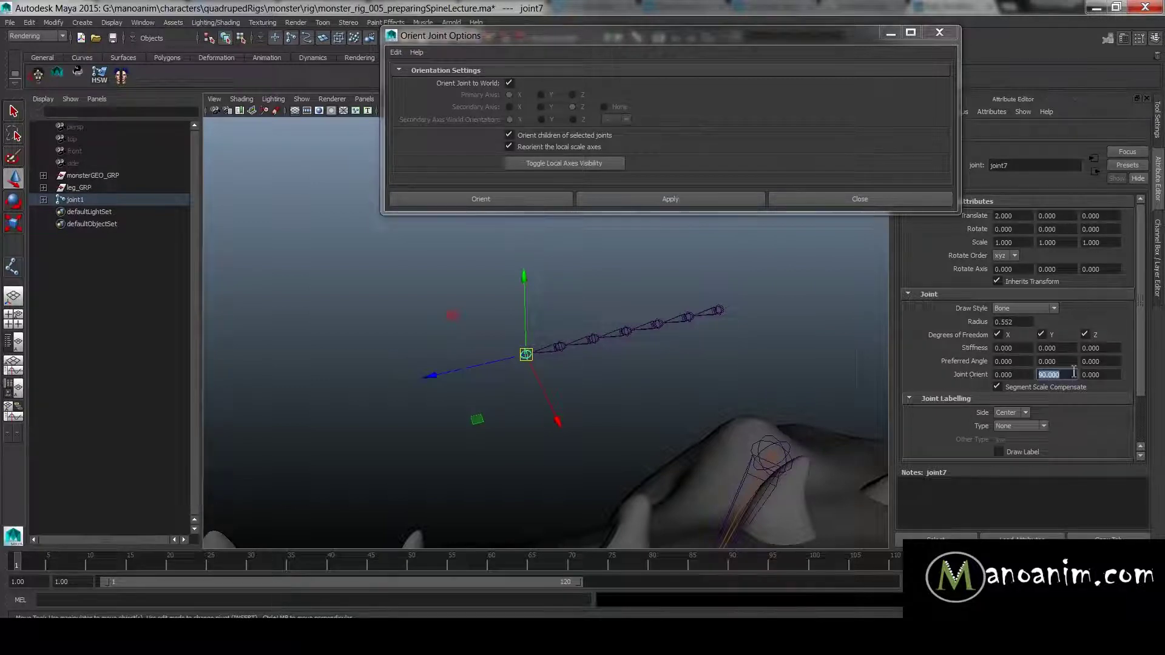
pyautogui.click(559, 347)
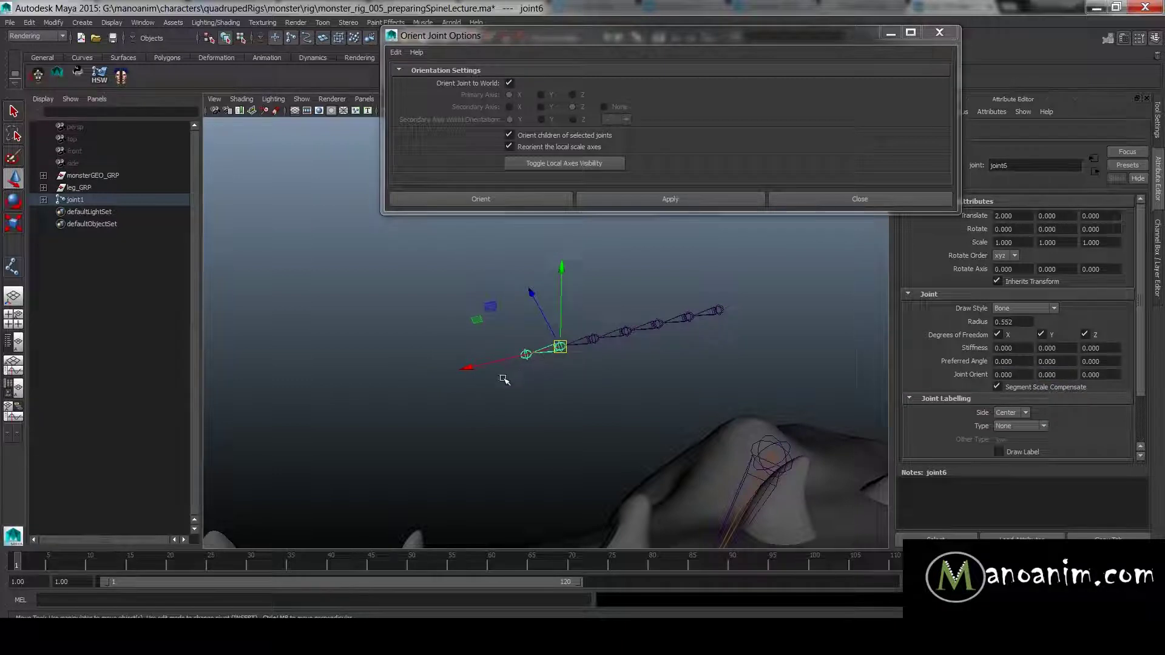
pyautogui.click(526, 353)
pyautogui.doubleClick(1048, 375)
pyautogui.write('0')
pyautogui.press('Return')
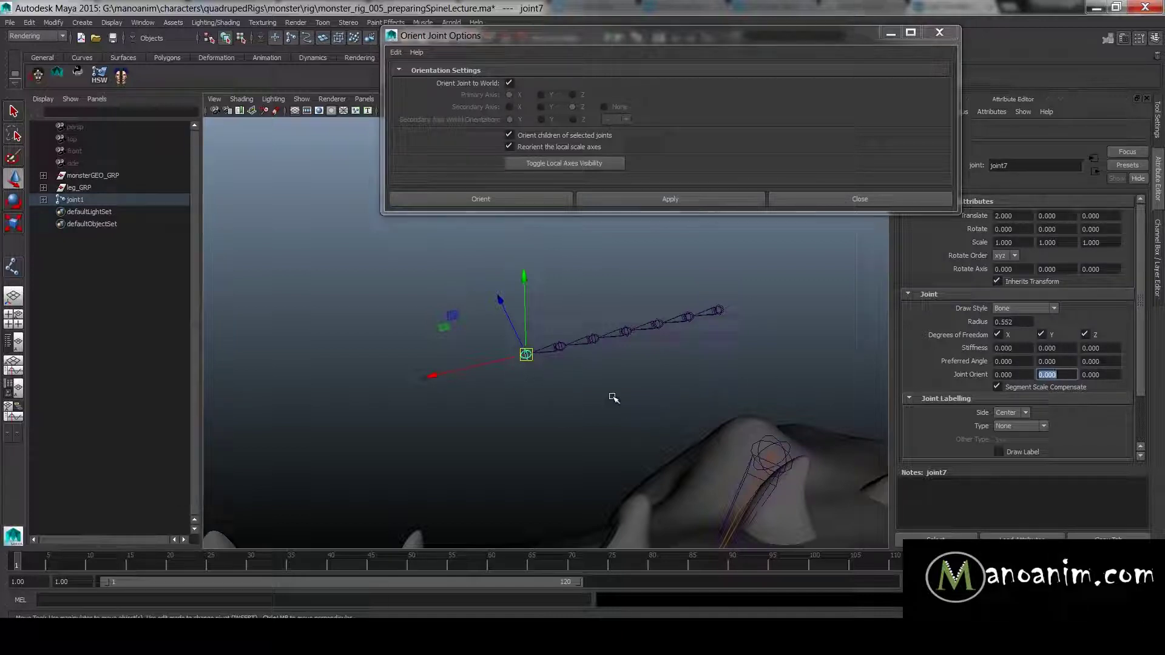
# - Check the last joint's axes and Joint Orient against those of the sixth joint
pyautogui.click(537, 377)
pyautogui.moveTo(518, 356); pyautogui.dragTo(513, 348)
pyautogui.keyDown('alt'); pyautogui.moveTo(621, 345); pyautogui.dragTo(684, 385); pyautogui.keyUp('alt')
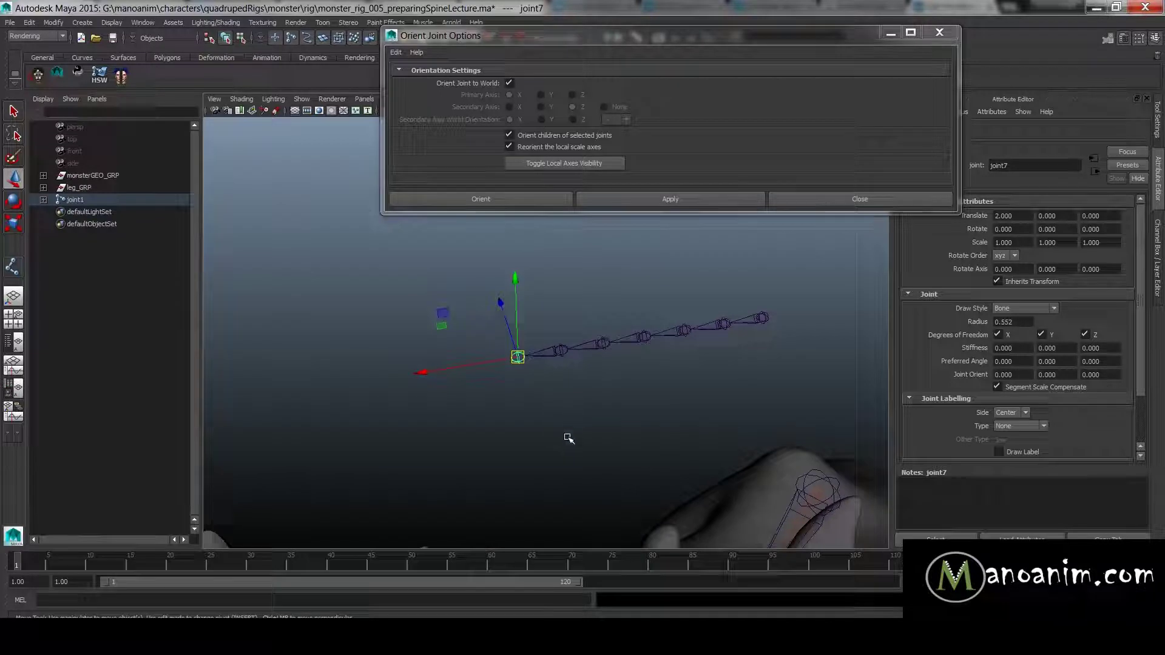
pyautogui.click(560, 351)
pyautogui.click(615, 381)
pyautogui.click(518, 358)
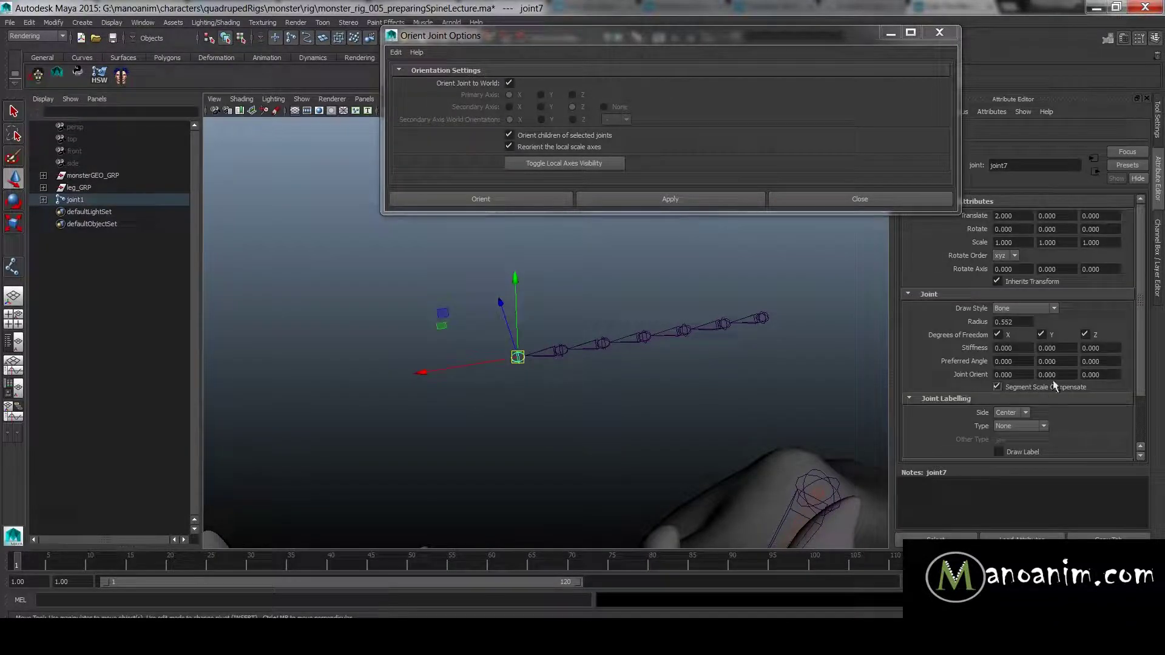
# - Rotate the sixth joint about 42.8 degrees around Z and close the Orient Joint options
pyautogui.click(560, 351)
pyautogui.press('e')
pyautogui.moveTo(533, 281); pyautogui.dragTo(598, 269)
pyautogui.hotkey('ctrl', 'z')
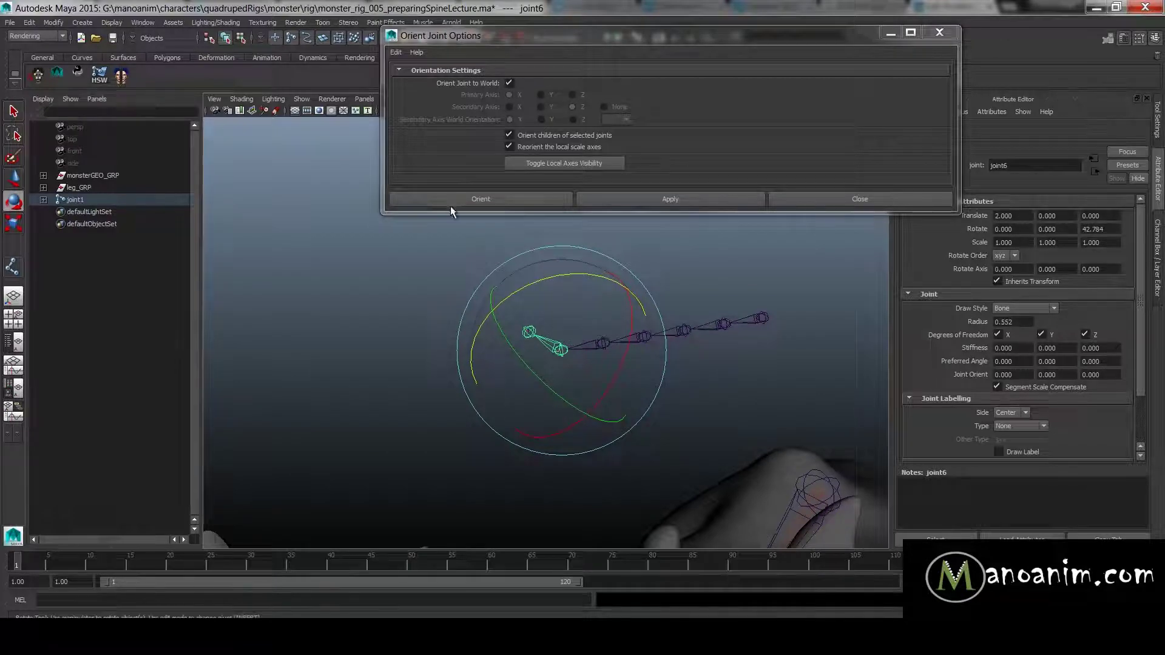
pyautogui.click(842, 196)
# - Try freezing only the sixth joint's rotation into its Joint Orient, and undo both the freeze and the rotation
pyautogui.press('space')
pyautogui.moveTo(529, 180); pyautogui.dragTo(614, 216)
pyautogui.click(516, 91)
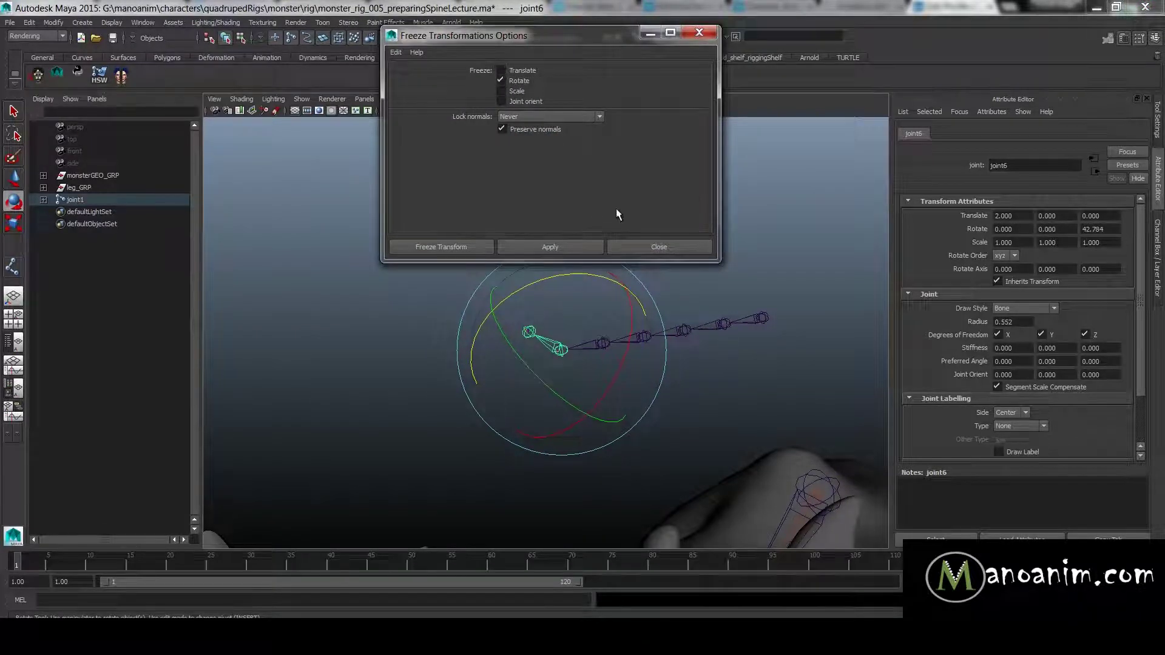
pyautogui.click(575, 246)
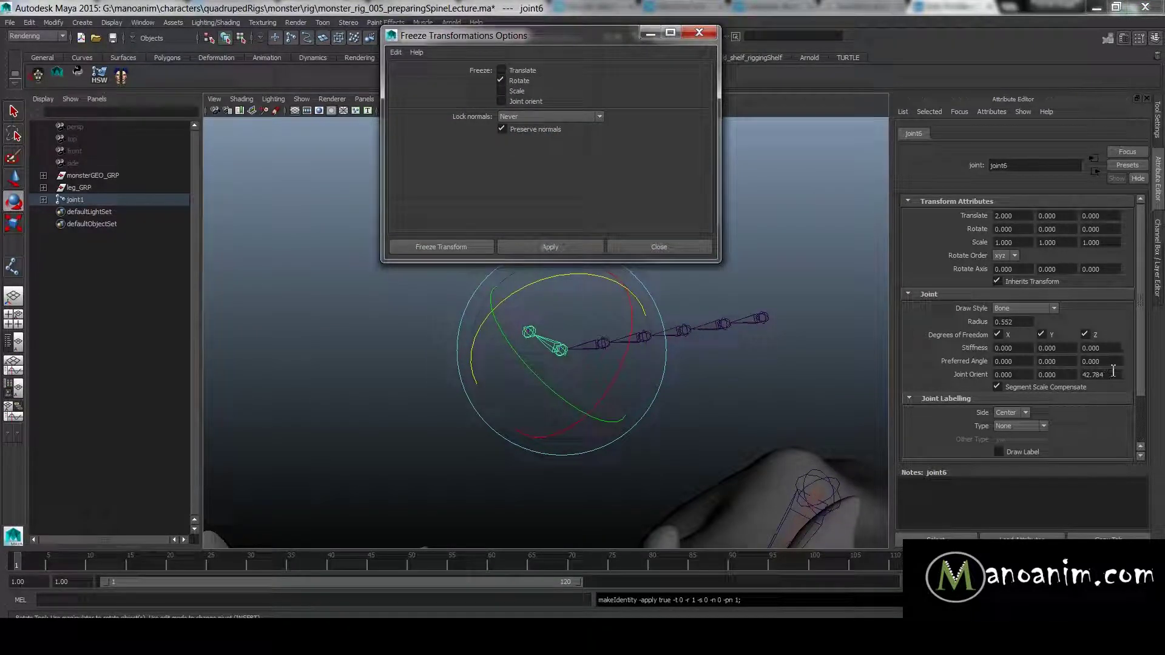
pyautogui.moveTo(1113, 372); pyautogui.dragTo(1082, 366)
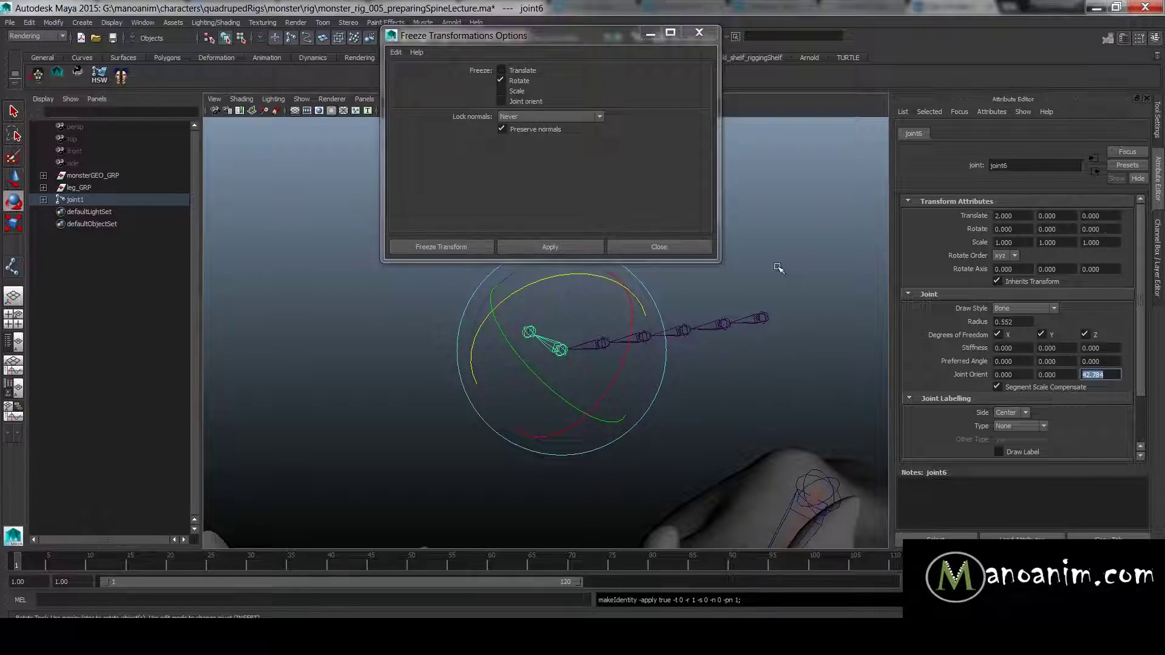
pyautogui.click(686, 246)
pyautogui.hotkey('ctrl', 'z')
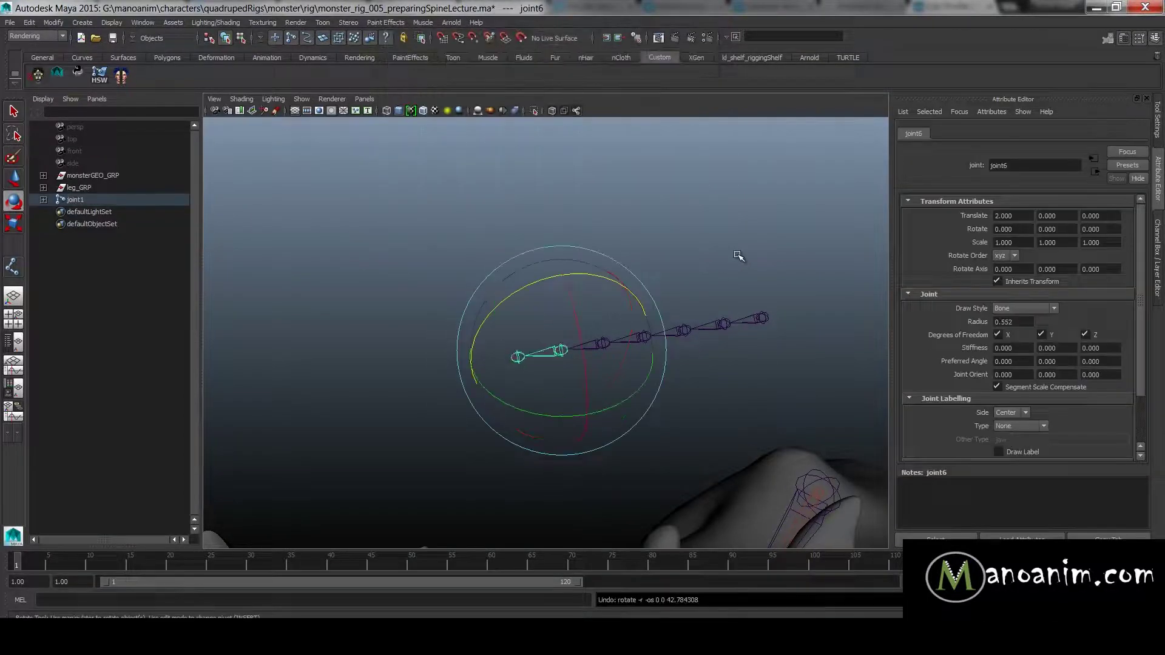
# - Check the move axes of the last, sixth and fourth joints, and clear the selection
pyautogui.click(739, 256)
pyautogui.press('w')
pyautogui.click(518, 356)
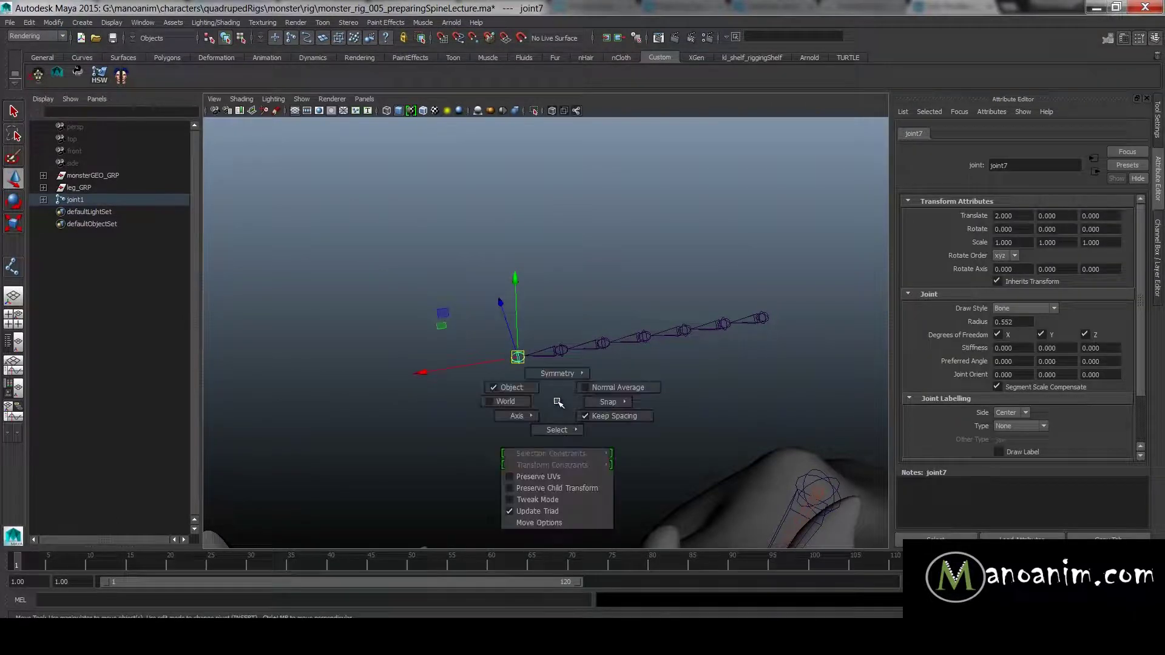
pyautogui.click(560, 352)
pyautogui.click(643, 336)
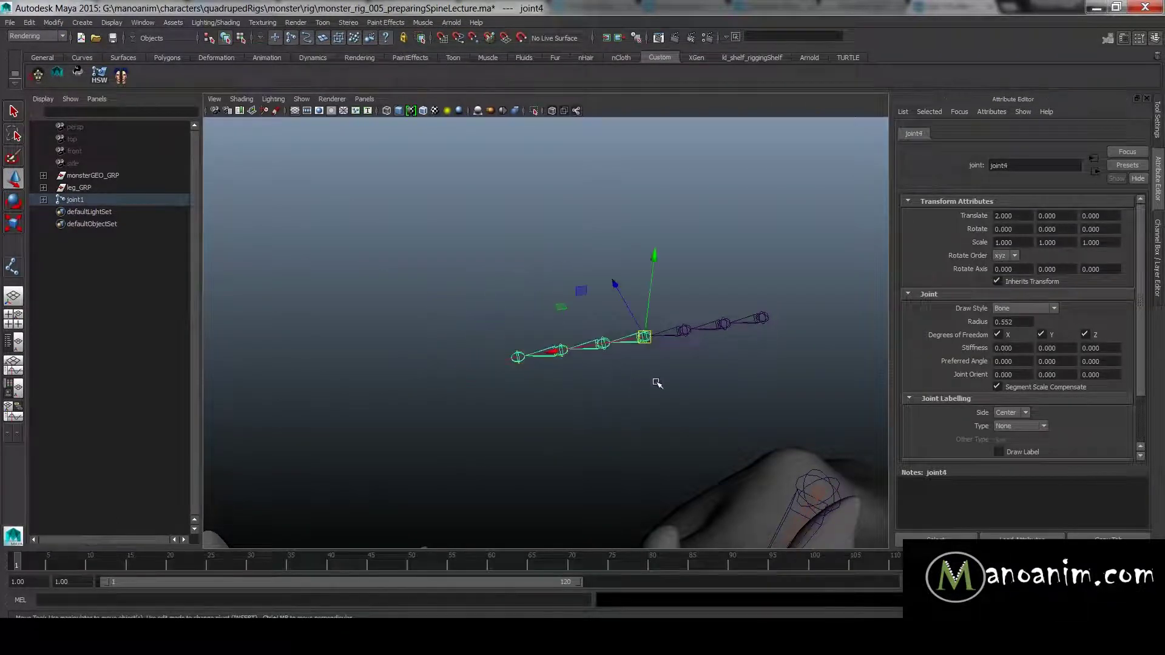
pyautogui.click(746, 380)
# - In the side view, select the six joints following the root and move them along X to space them about 6.33 units apart
pyautogui.press('space')
pyautogui.moveTo(659, 359); pyautogui.dragTo(727, 354)
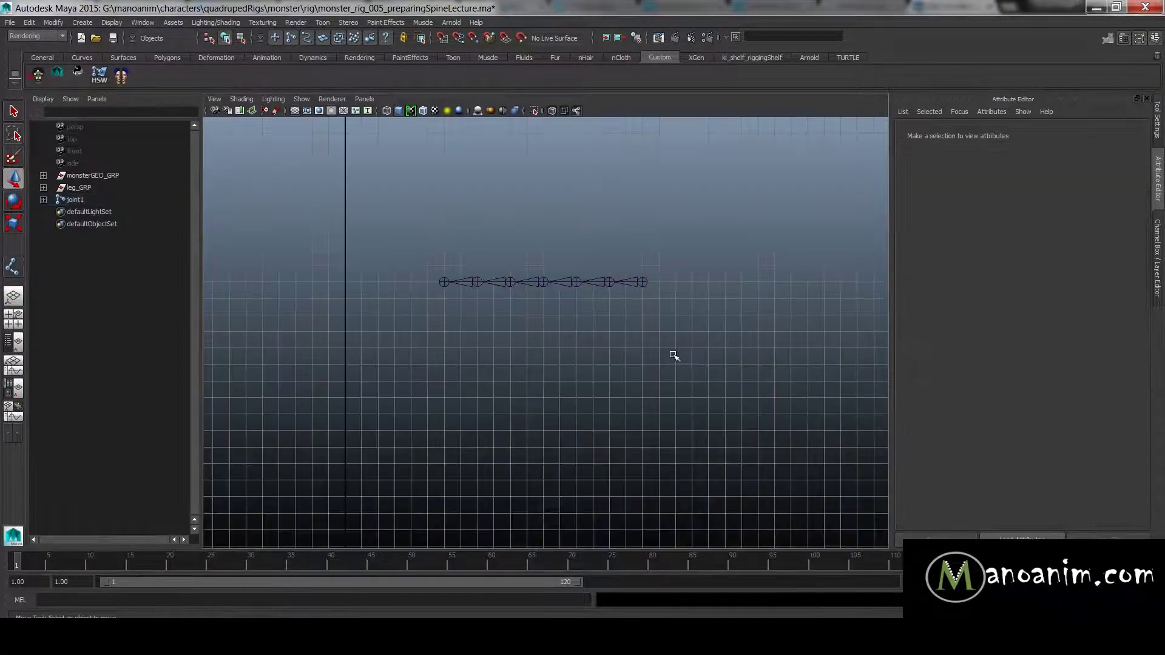
pyautogui.click(609, 281)
pyautogui.keyDown('shift'); pyautogui.click(574, 285); pyautogui.keyUp('shift')
pyautogui.press('Up')
pyautogui.press('Up')
pyautogui.press('Down')
pyautogui.press('Down')
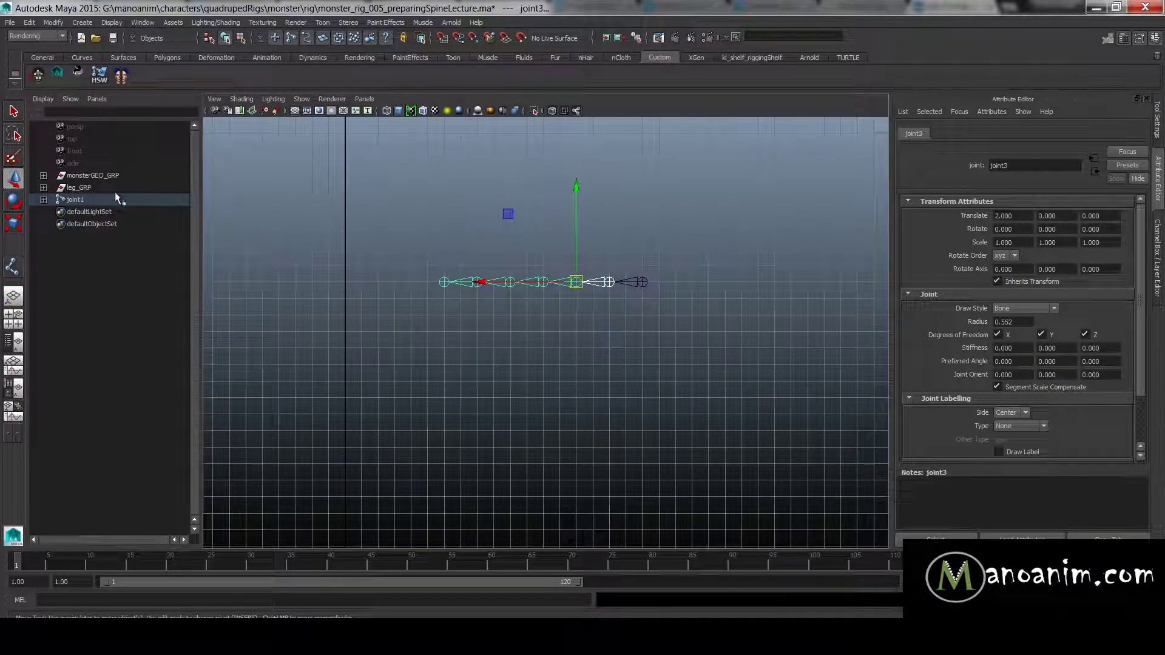
pyautogui.press('f')
pyautogui.keyDown('shift'); pyautogui.click(68, 224); pyautogui.keyUp('shift')
pyautogui.press('Down')
pyautogui.press('Down')
pyautogui.press('Down')
pyautogui.press('Down')
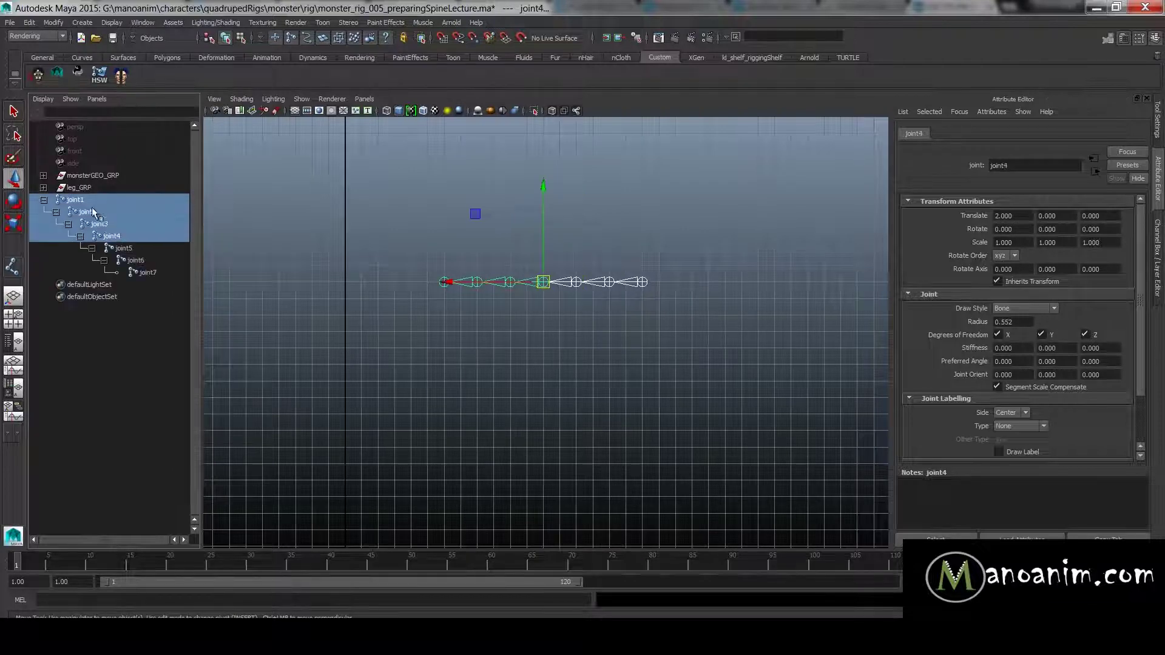
pyautogui.moveTo(356, 282); pyautogui.dragTo(292, 285)
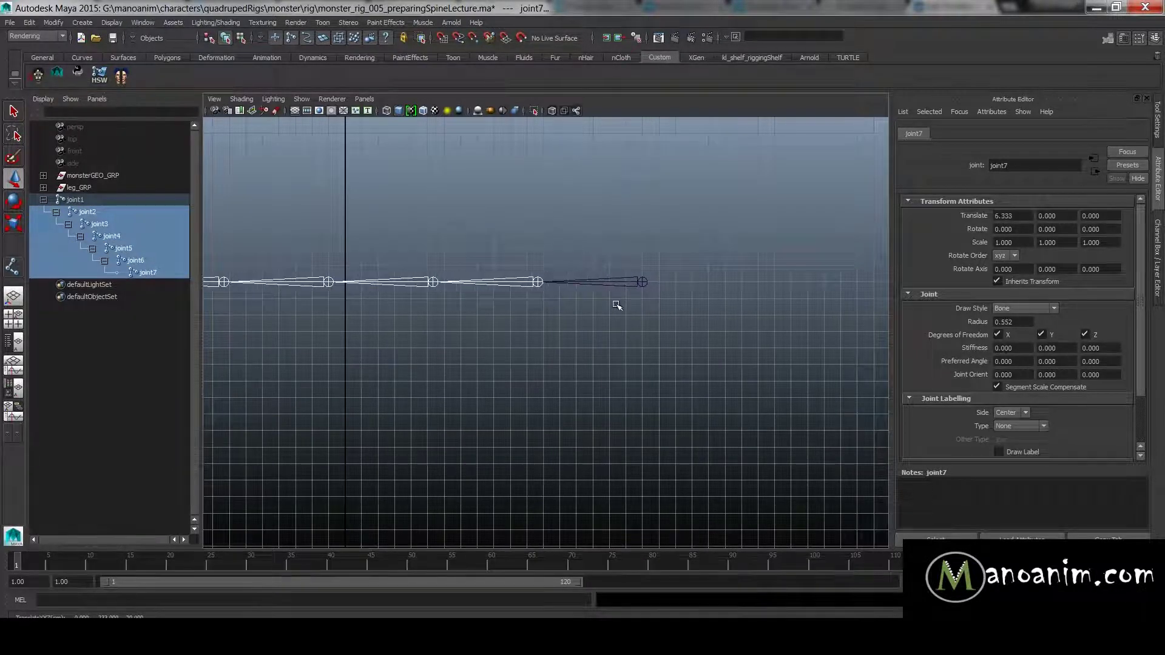
# - Set the Radius of all seven chain joints, joint1 to joint7, to 10
pyautogui.click(635, 283)
pyautogui.scroll(-7, 231, 236)
pyautogui.keyDown('alt'); pyautogui.moveTo(463, 378); pyautogui.dragTo(322, 355, button='right'); pyautogui.keyUp('alt')
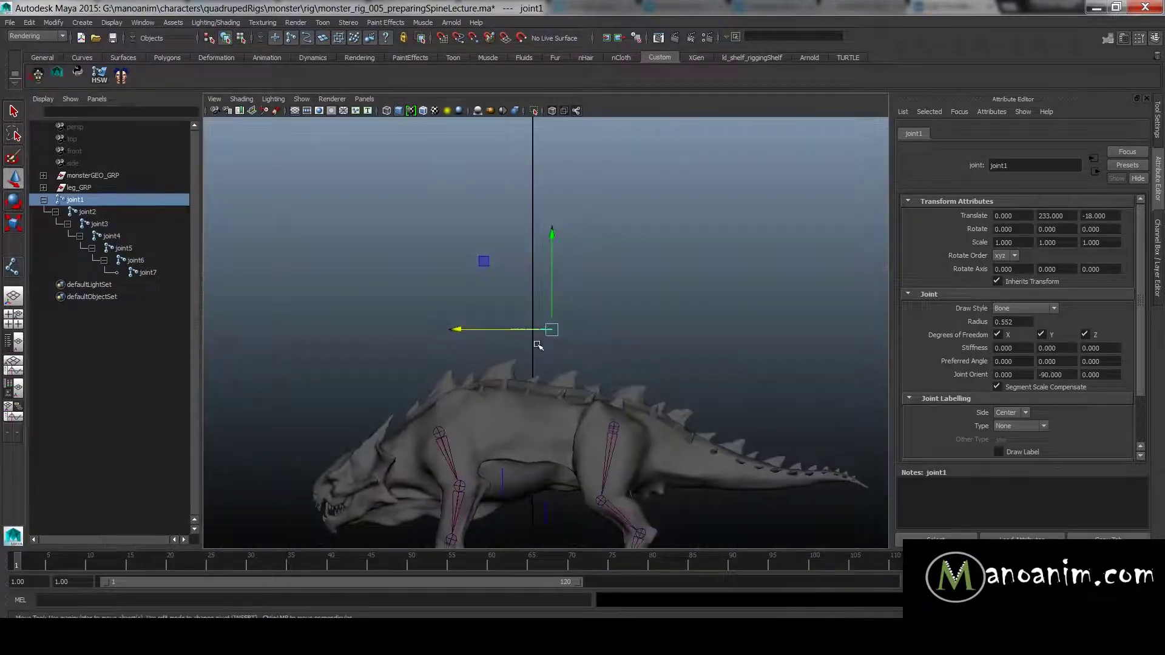
pyautogui.moveTo(94, 188); pyautogui.dragTo(146, 273)
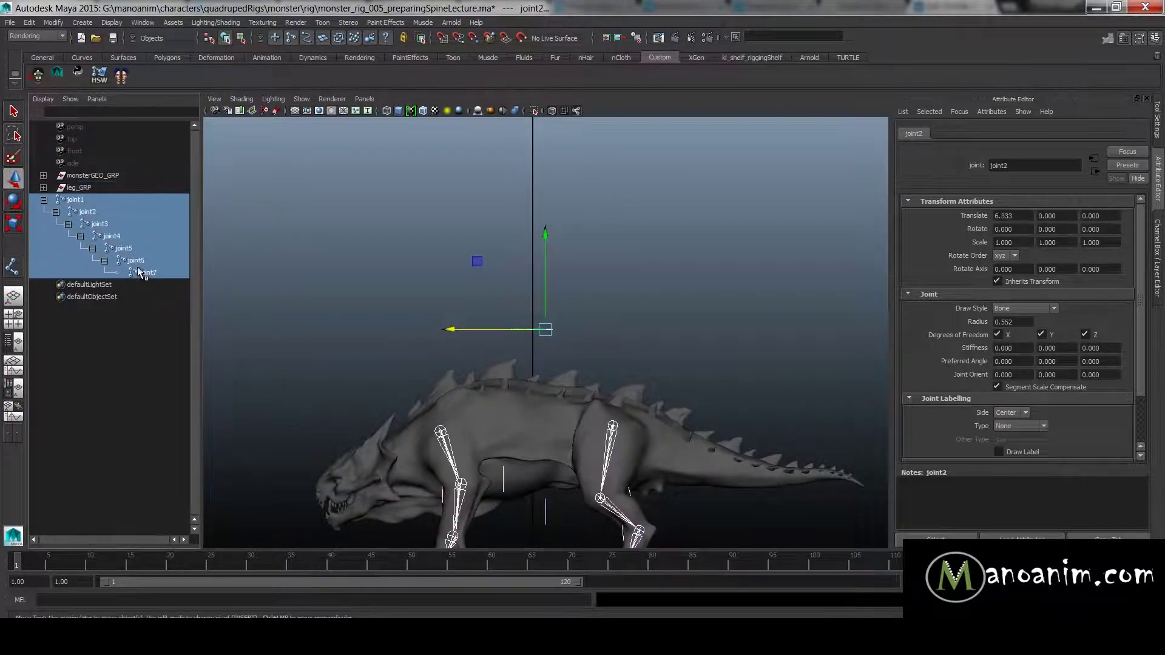
pyautogui.hotkey('ctrl', 'a')
pyautogui.click(1116, 244)
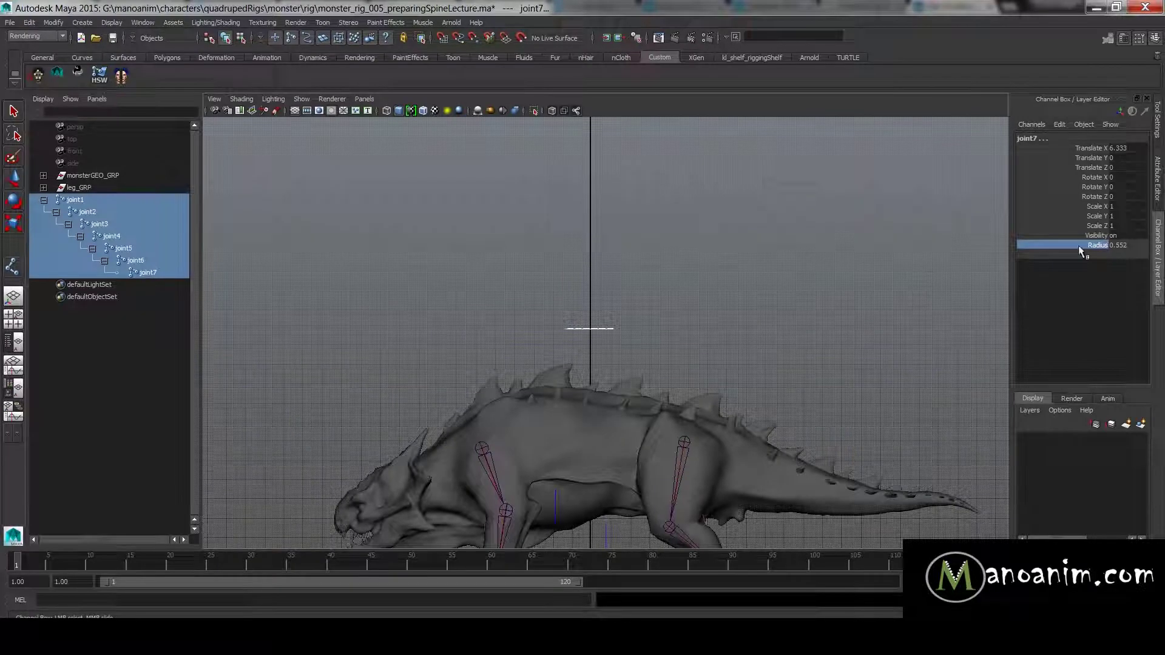
pyautogui.doubleClick(1126, 245)
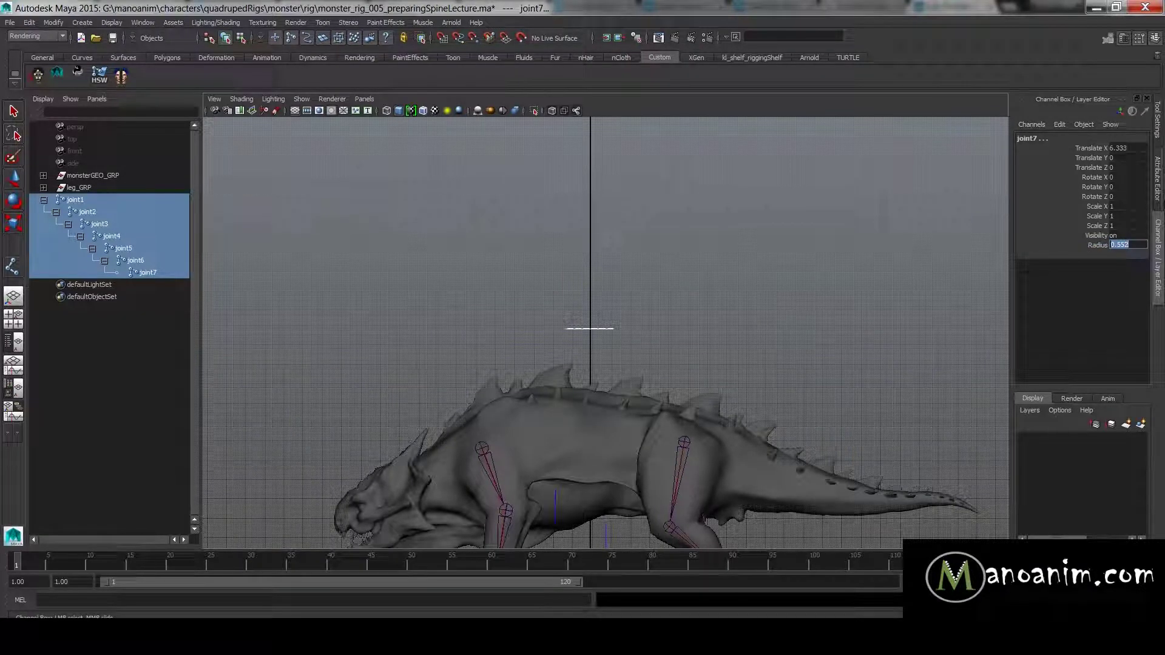
pyautogui.write('10')
pyautogui.press('Return')
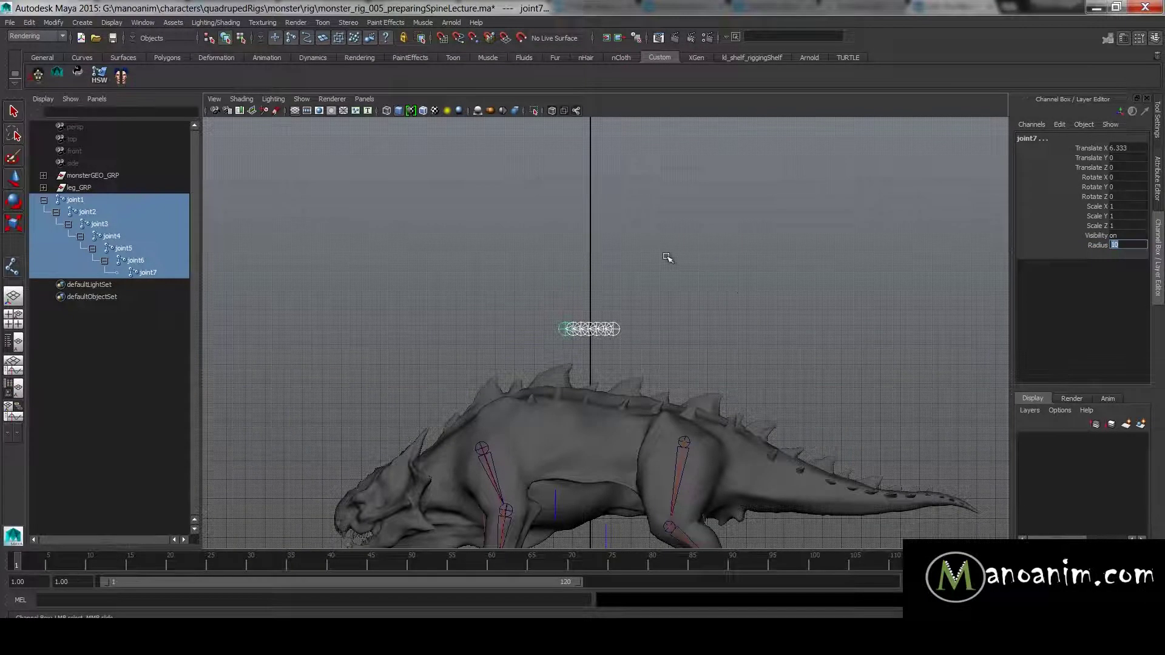
pyautogui.keyDown('alt'); pyautogui.moveTo(668, 258); pyautogui.dragTo(775, 331, button='right'); pyautogui.keyUp('alt')
pyautogui.scroll(3, 668, 341)
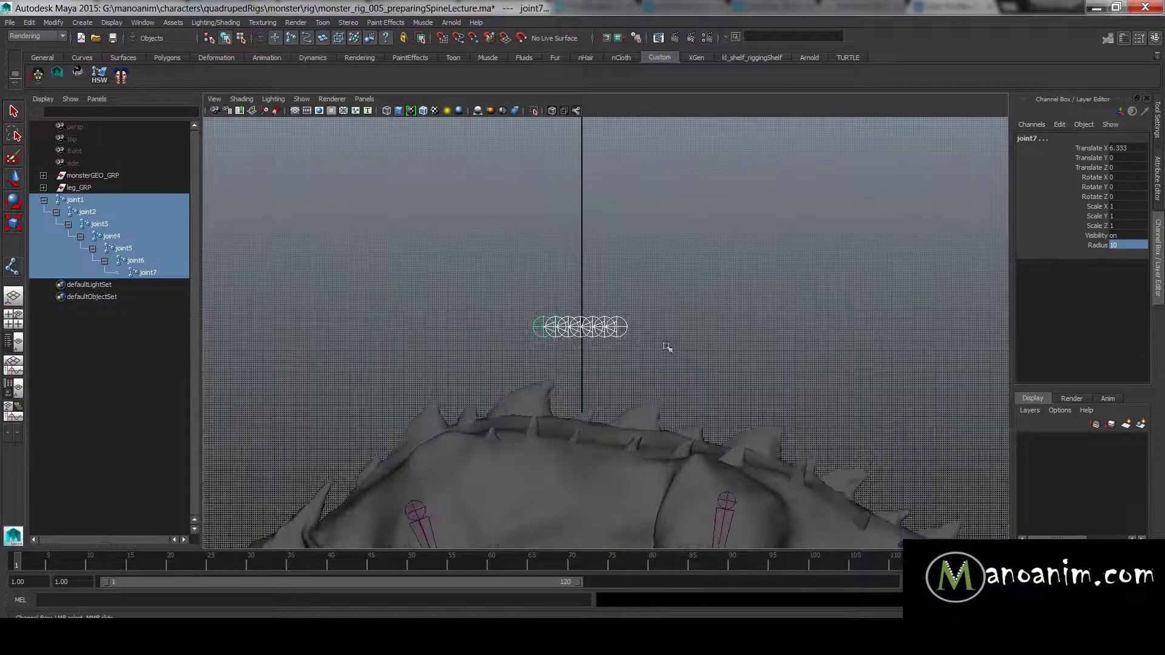
# - Leave joint1 out of the selection and move the six child joints further apart along X
pyautogui.press('w')
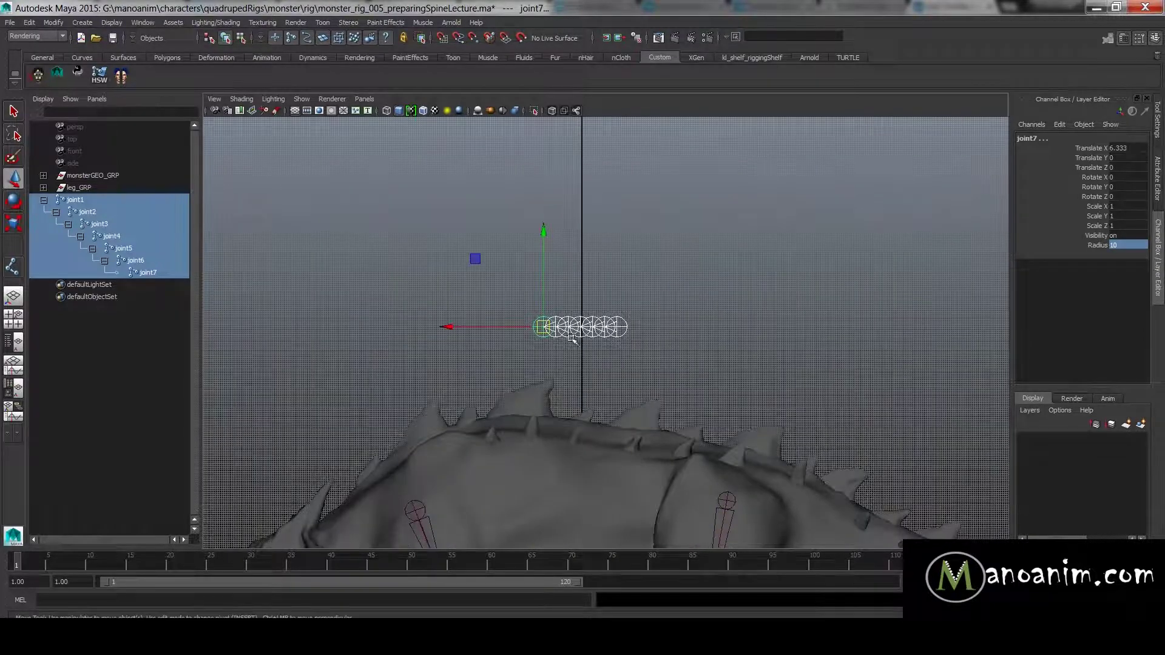
pyautogui.keyDown('ctrl'); pyautogui.click(75, 200); pyautogui.keyUp('ctrl')
pyautogui.moveTo(439, 329); pyautogui.dragTo(392, 332)
# - Move the root joint1 down and back so the chain lies inside the monster's body, with its root behind the hind leg's hip
pyautogui.click(617, 328)
pyautogui.keyDown('alt'); pyautogui.moveTo(678, 314); pyautogui.dragTo(586, 336, button='right'); pyautogui.keyUp('alt')
pyautogui.keyDown('alt'); pyautogui.moveTo(587, 336); pyautogui.dragTo(650, 276, button='middle'); pyautogui.keyUp('alt')
pyautogui.moveTo(684, 272); pyautogui.dragTo(794, 414)
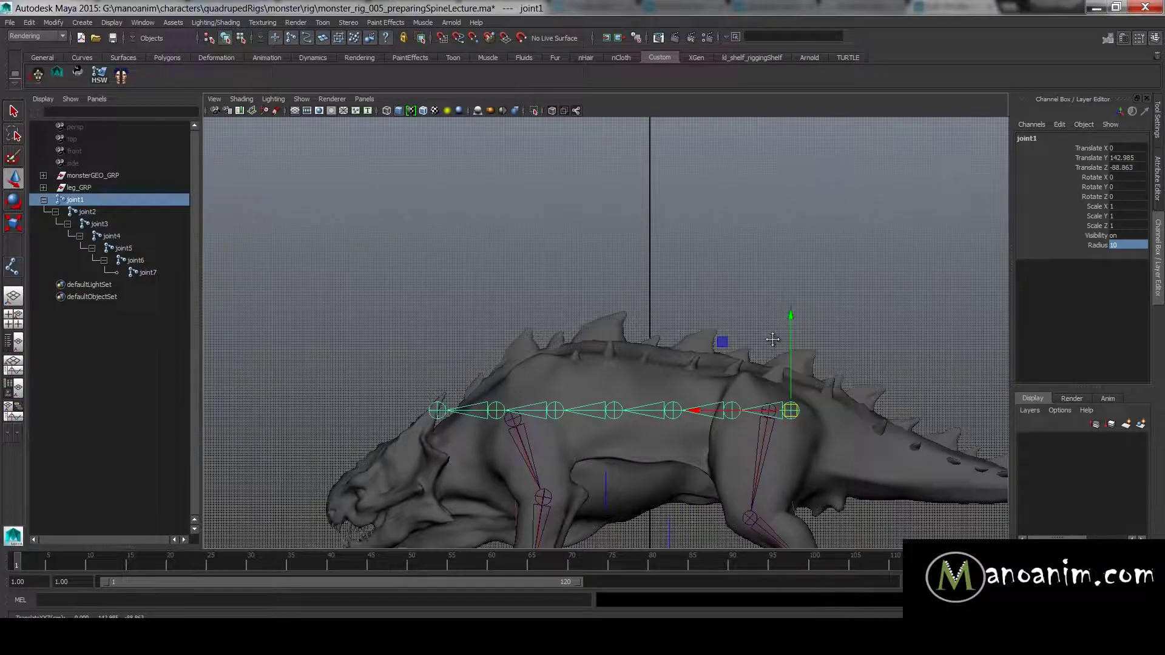
# - Try to align and snap joint1 to the hind leg's hip joint, and undo the moves
pyautogui.keyDown('alt'); pyautogui.moveTo(774, 344); pyautogui.dragTo(851, 413, button='right'); pyautogui.keyUp('alt')
pyautogui.keyDown('alt'); pyautogui.moveTo(851, 412); pyautogui.dragTo(822, 364, button='middle'); pyautogui.keyUp('alt')
pyautogui.moveTo(785, 376); pyautogui.dragTo(756, 371)
pyautogui.keyDown('alt'); pyautogui.moveTo(756, 370); pyautogui.dragTo(925, 405, button='right'); pyautogui.keyUp('alt')
pyautogui.press('v')
pyautogui.moveTo(675, 292)
pyautogui.mouseDown()
pyautogui.moveTo(674, 312)
pyautogui.moveTo(682, 306)
pyautogui.mouseUp()
pyautogui.hotkey('ctrl', 'z')
pyautogui.hotkey('ctrl', 'z')
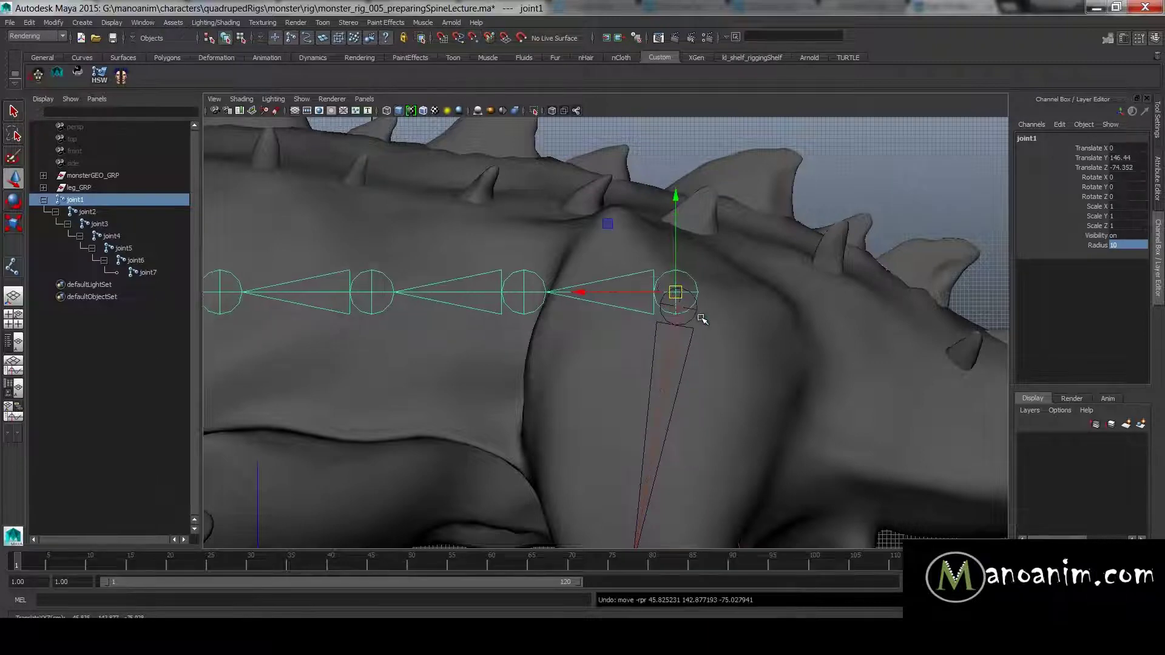
# - Move joint1 onto the hind leg's hip joint, at Translate Y 142.877 and Translate Z -75.028
pyautogui.keyDown('alt'); pyautogui.moveTo(827, 313); pyautogui.dragTo(730, 315, button='right'); pyautogui.keyUp('alt')
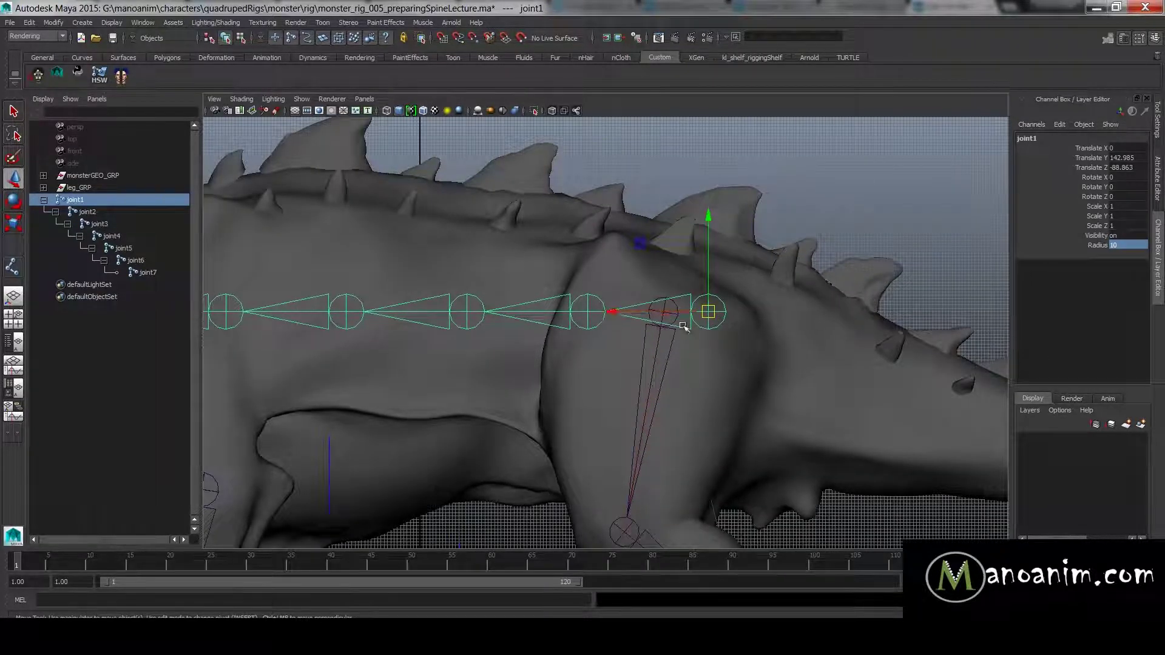
pyautogui.scroll(-2, 691, 309)
pyautogui.moveTo(704, 311); pyautogui.dragTo(660, 316)
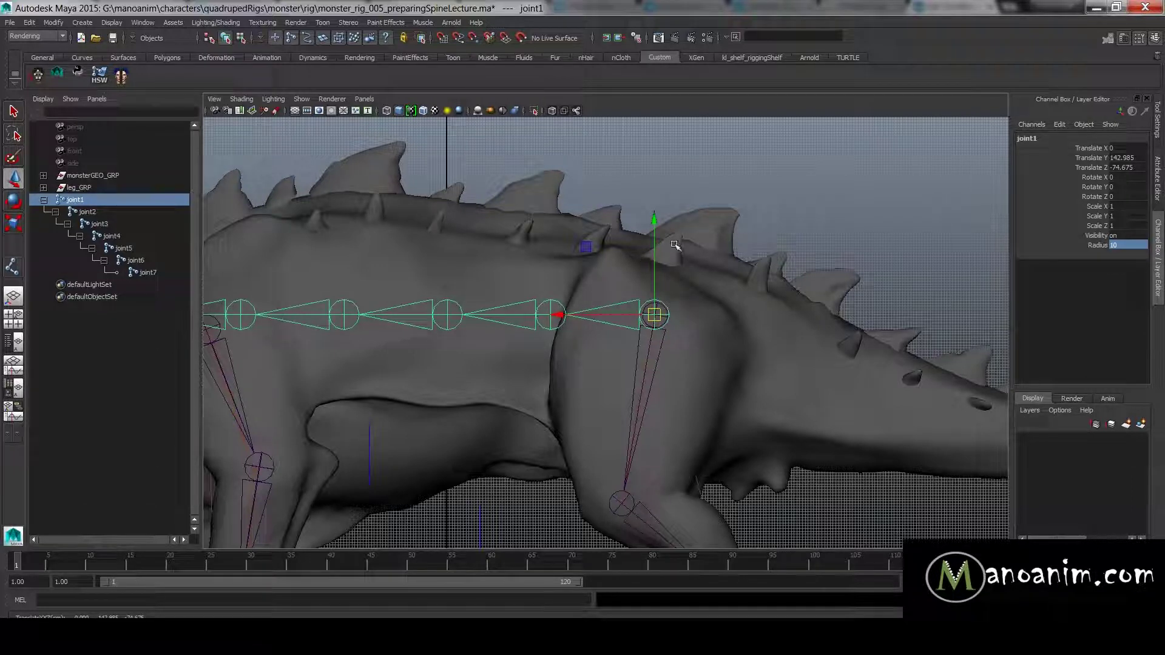
pyautogui.moveTo(662, 318); pyautogui.dragTo(671, 261)
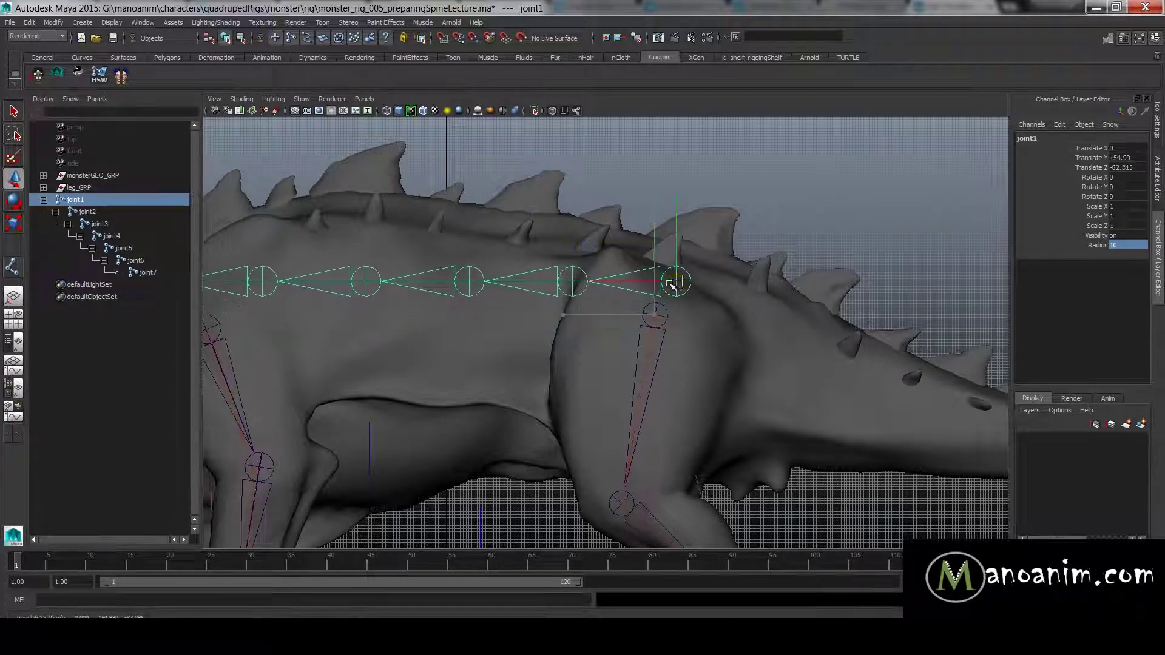
pyautogui.hotkey('ctrl', 'z')
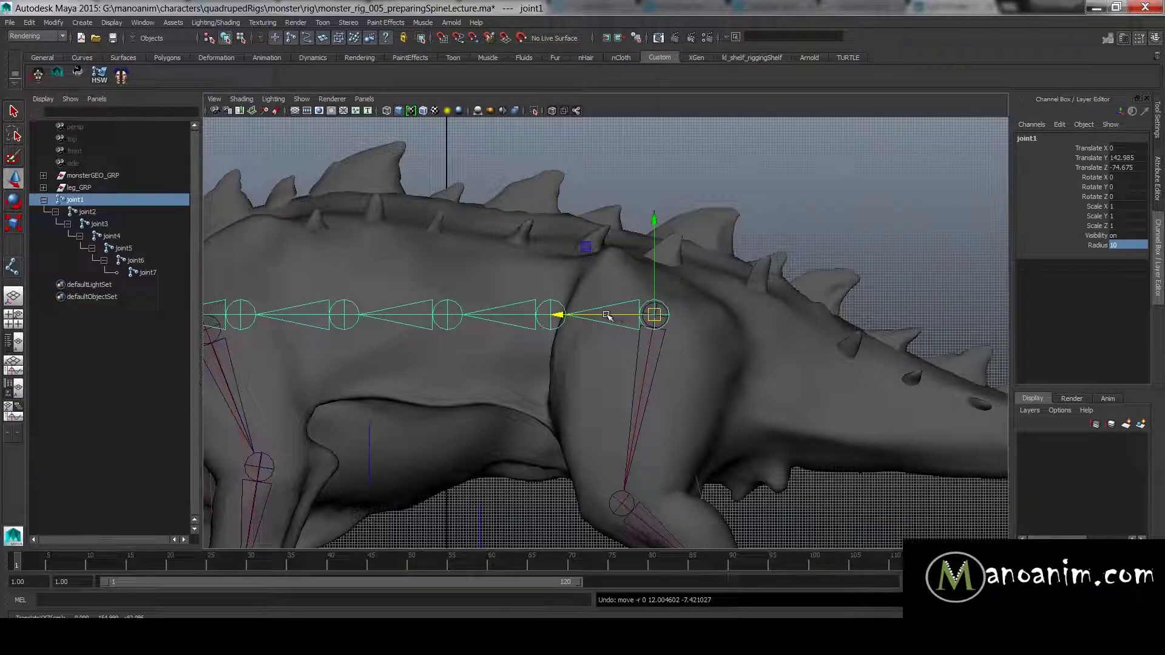
pyautogui.moveTo(575, 317)
pyautogui.mouseDown()
pyautogui.moveTo(421, 316)
pyautogui.moveTo(577, 316)
pyautogui.mouseUp()
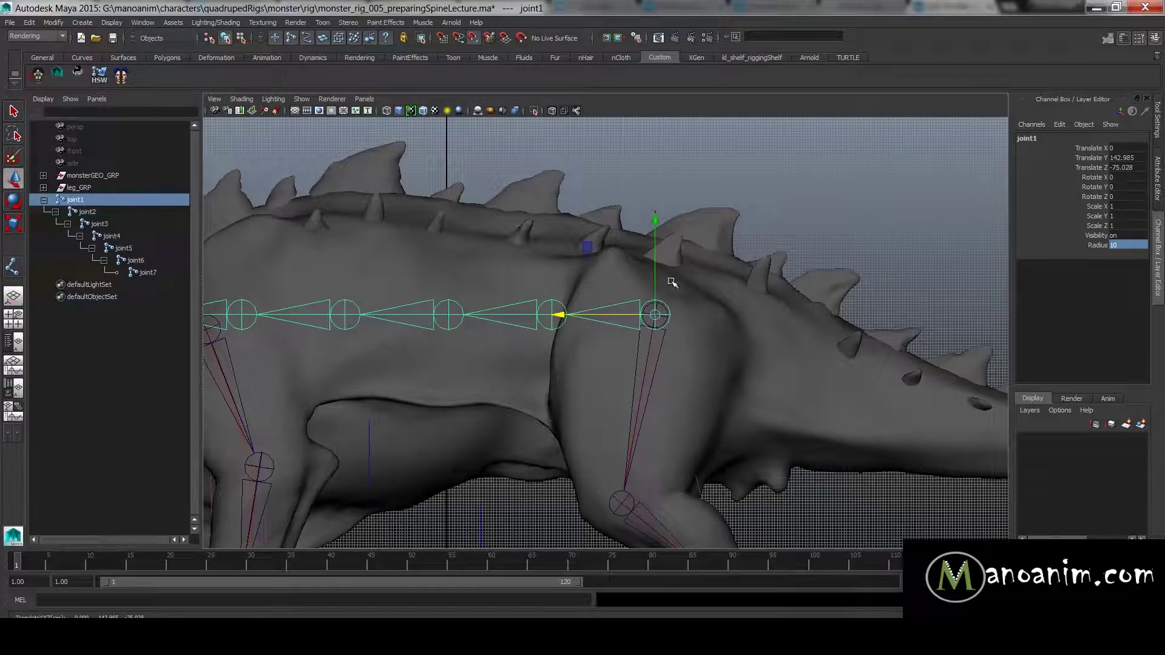
pyautogui.keyDown('alt'); pyautogui.moveTo(616, 267); pyautogui.dragTo(1026, 393, button='right'); pyautogui.keyUp('alt')
pyautogui.moveTo(727, 267)
pyautogui.mouseDown()
pyautogui.moveTo(736, 320)
pyautogui.moveTo(736, 285)
pyautogui.mouseUp()
# - Select joint2 to joint7 and move them along X to a spacing of 27.02, so the chain ends above the front leg's top joint
pyautogui.keyDown('alt'); pyautogui.moveTo(720, 284); pyautogui.dragTo(299, 252, button='right'); pyautogui.keyUp('alt')
pyautogui.keyDown('alt'); pyautogui.moveTo(789, 293); pyautogui.dragTo(430, 267, button='right'); pyautogui.keyUp('alt')
pyautogui.keyDown('alt'); pyautogui.moveTo(372, 262); pyautogui.dragTo(581, 278, button='middle'); pyautogui.keyUp('alt')
pyautogui.moveTo(61, 214); pyautogui.dragTo(157, 273)
pyautogui.moveTo(333, 335)
pyautogui.mouseDown()
pyautogui.moveTo(455, 338)
pyautogui.moveTo(350, 342)
pyautogui.mouseUp()
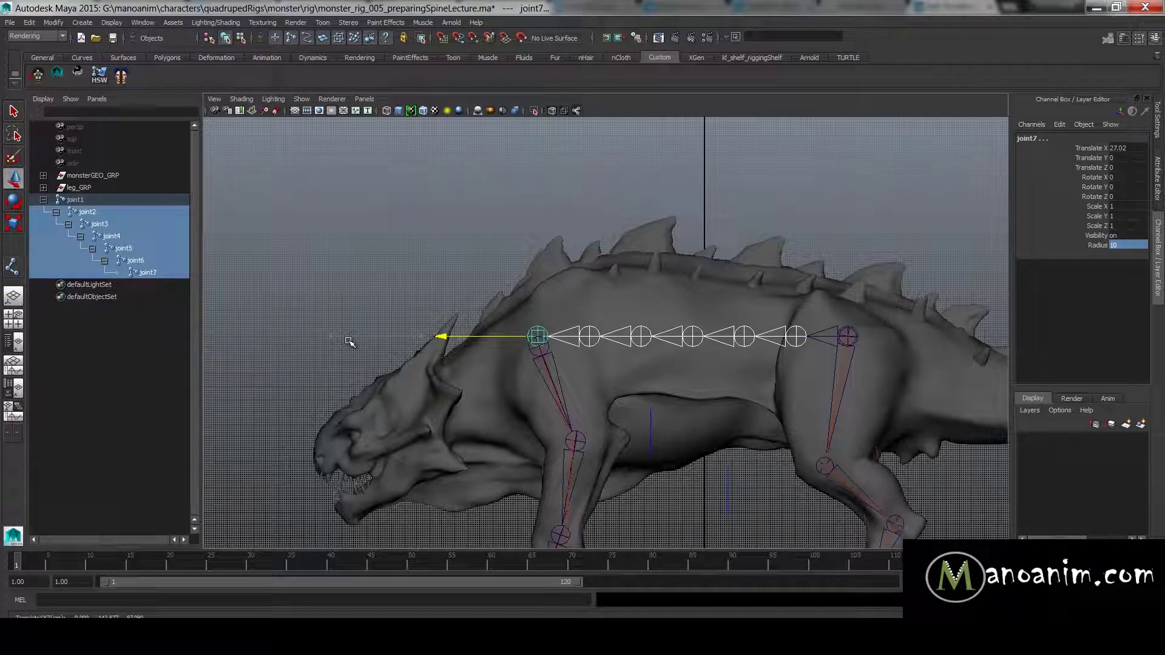
pyautogui.keyDown('alt'); pyautogui.moveTo(828, 315); pyautogui.dragTo(746, 314, button='middle'); pyautogui.keyUp('alt')
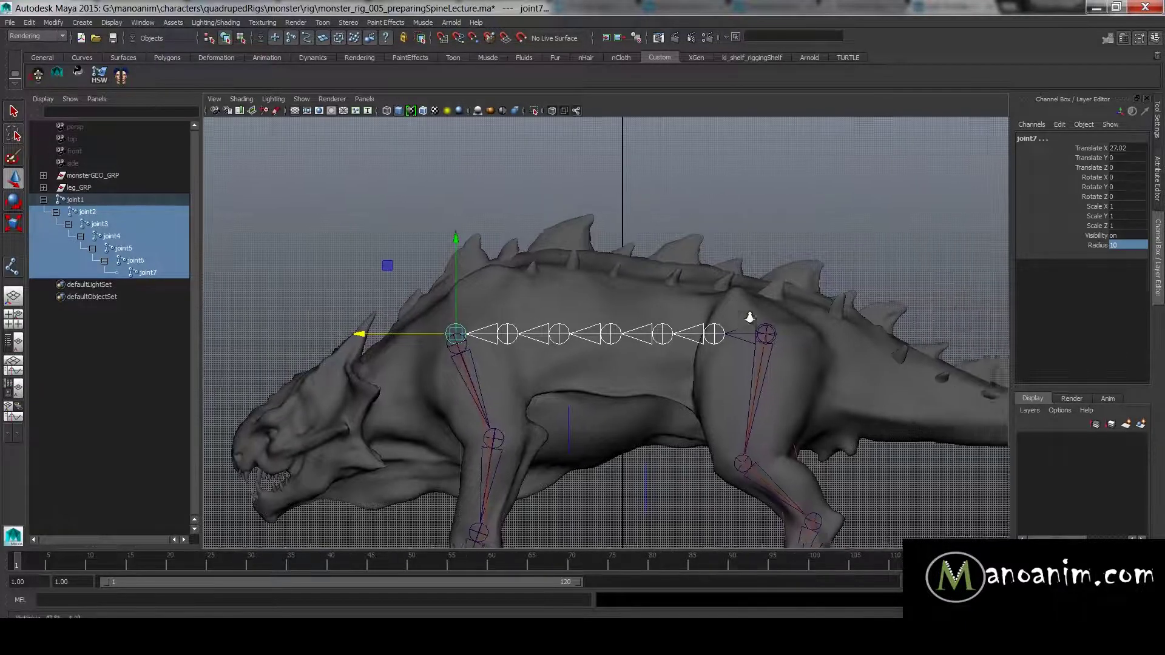
pyautogui.keyDown('alt'); pyautogui.moveTo(746, 314); pyautogui.dragTo(789, 331, button='right'); pyautogui.keyUp('alt')
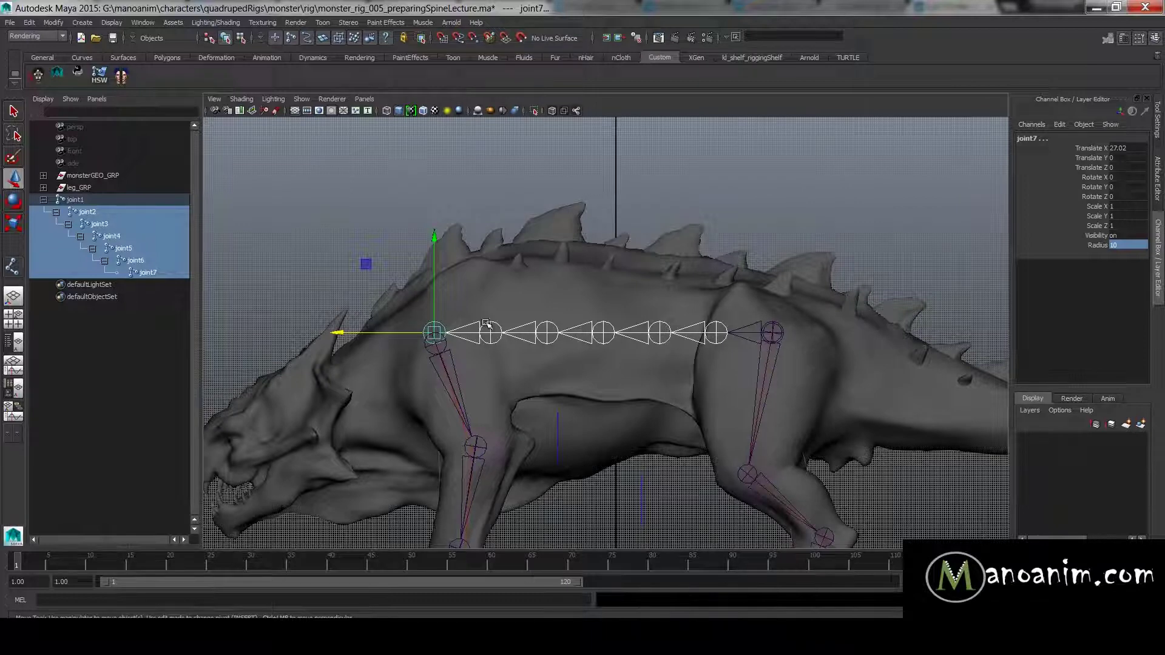
# - Try rotating joint1 about Z by about -4.86 degrees, and undo the rotation
pyautogui.click(73, 199)
pyautogui.press('e')
pyautogui.moveTo(708, 403); pyautogui.dragTo(784, 417)
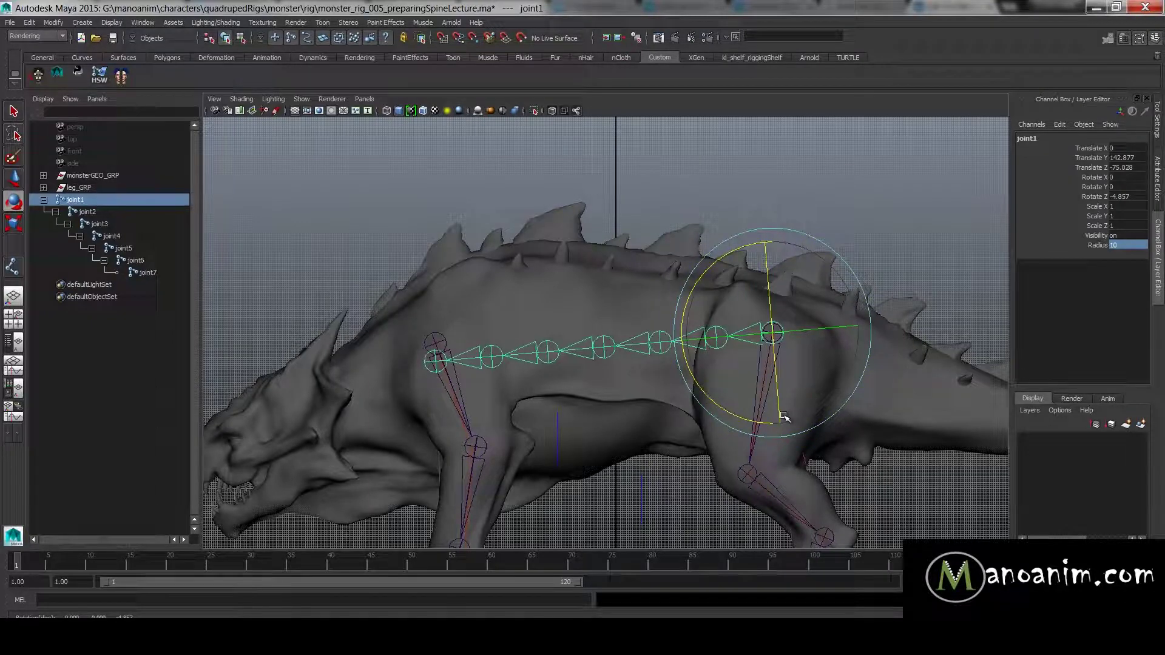
pyautogui.hotkey('ctrl', 'z')
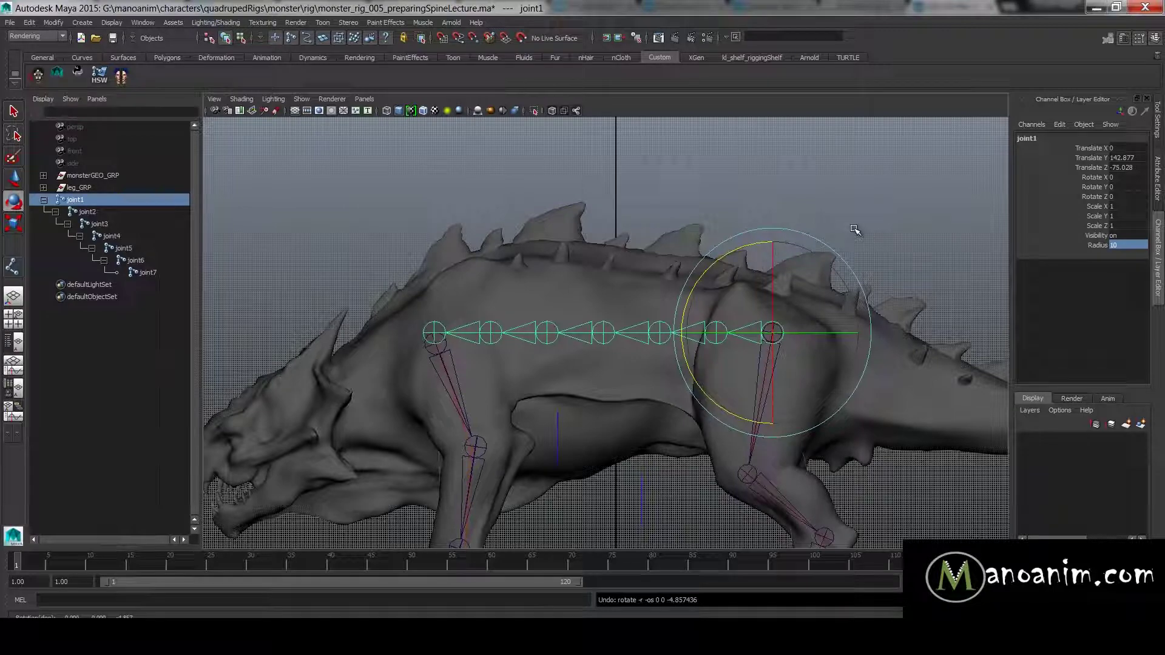
# - Clear the selection and examine the spine chain's placement inside the monster from several angles in the perspective view
pyautogui.click(841, 193)
pyautogui.press('w')
pyautogui.keyDown('alt'); pyautogui.moveTo(791, 258); pyautogui.dragTo(721, 264, button='right'); pyautogui.keyUp('alt')
pyautogui.keyDown('alt'); pyautogui.moveTo(721, 265); pyautogui.dragTo(709, 197, button='middle'); pyautogui.keyUp('alt')
pyautogui.press('space')
pyautogui.moveTo(712, 261); pyautogui.dragTo(713, 198)
pyautogui.keyDown('alt'); pyautogui.moveTo(710, 239); pyautogui.dragTo(767, 265); pyautogui.keyUp('alt')
pyautogui.keyDown('alt'); pyautogui.moveTo(767, 265); pyautogui.dragTo(670, 346, button='right'); pyautogui.keyUp('alt')
pyautogui.keyDown('alt'); pyautogui.moveTo(670, 345); pyautogui.dragTo(916, 374); pyautogui.keyUp('alt')
pyautogui.keyDown('alt'); pyautogui.moveTo(737, 243); pyautogui.dragTo(817, 250, button='right'); pyautogui.keyUp('alt')
pyautogui.keyDown('alt'); pyautogui.moveTo(817, 249); pyautogui.dragTo(813, 164, button='middle'); pyautogui.keyUp('alt')
pyautogui.keyDown('alt'); pyautogui.moveTo(728, 255); pyautogui.dragTo(789, 286, button='right'); pyautogui.keyUp('alt')
pyautogui.keyDown('alt'); pyautogui.moveTo(788, 286); pyautogui.dragTo(794, 314); pyautogui.keyUp('alt')
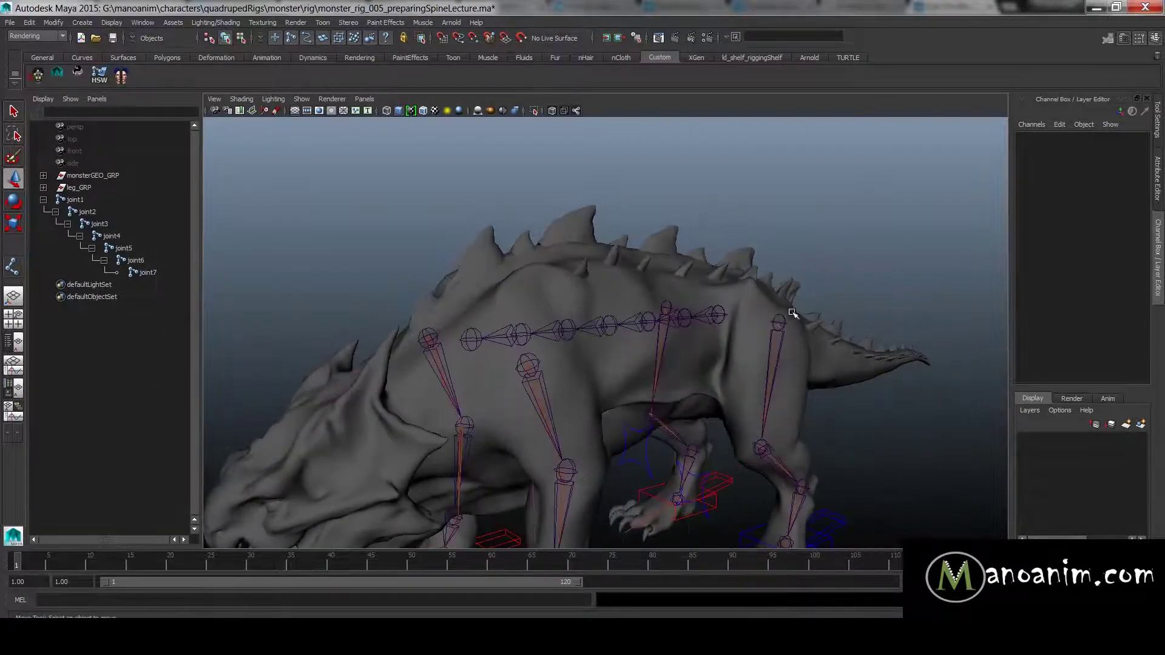
# - Select the root joint of the spine chain and rename it m_spineAJA_JNT
pyautogui.click(718, 314)
pyautogui.keyDown('alt'); pyautogui.moveTo(771, 233); pyautogui.dragTo(585, 231); pyautogui.keyUp('alt')
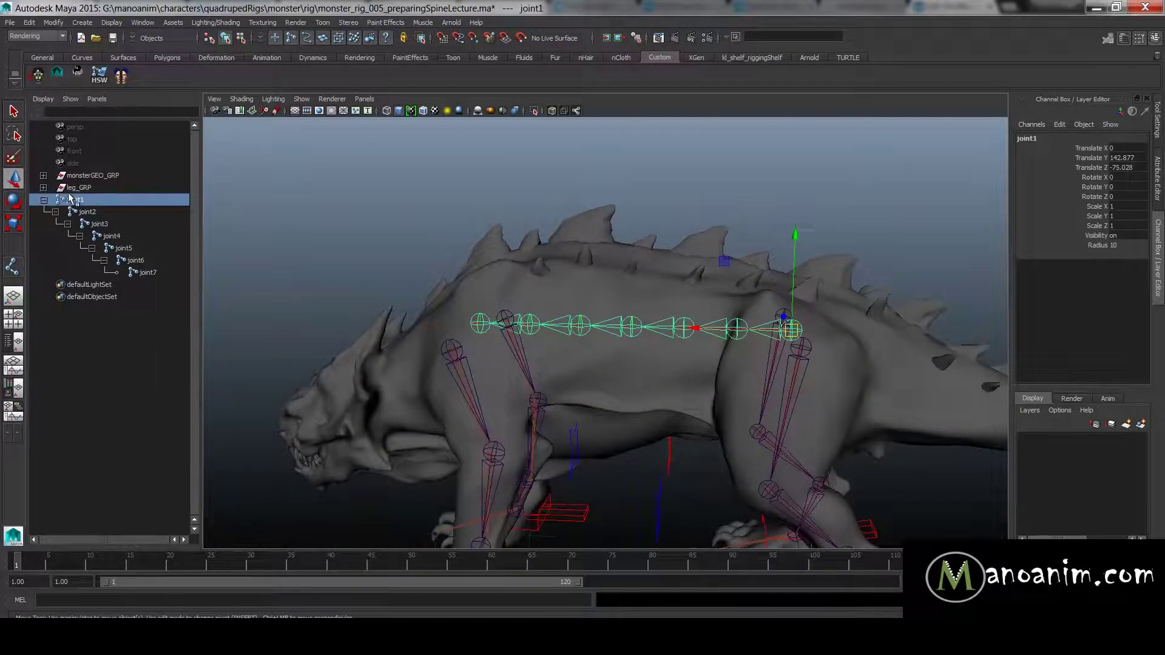
pyautogui.doubleClick(114, 200)
pyautogui.press('BackSpace')
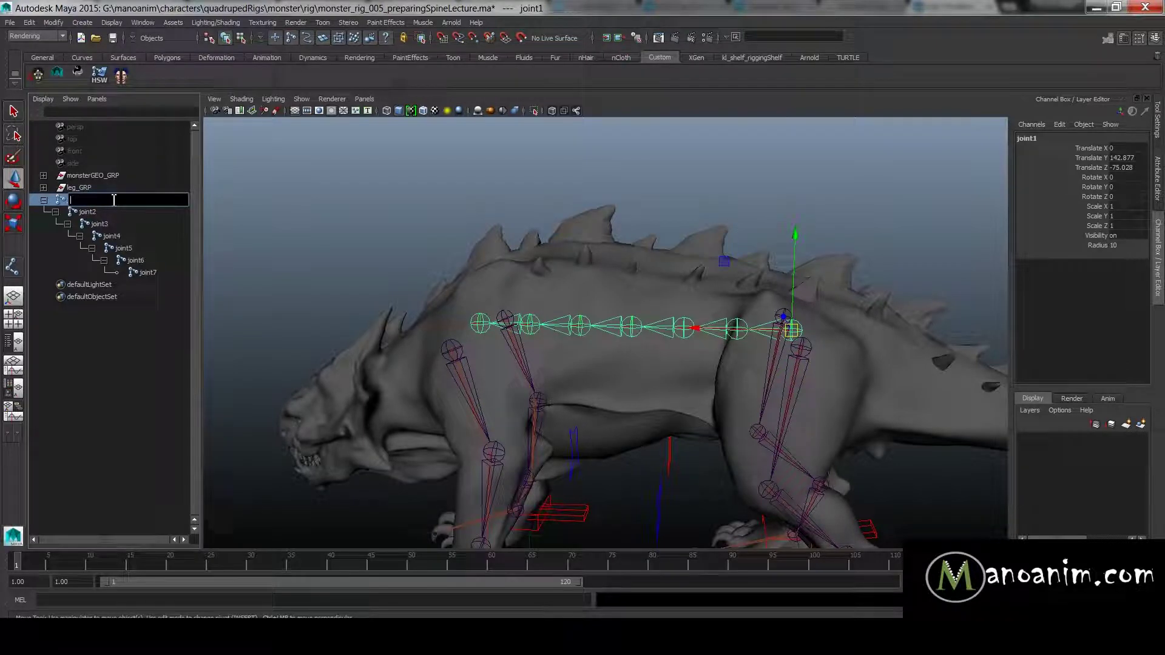
pyautogui.write('m_spineAJAP')
pyautogui.press('BackSpace')
pyautogui.write('_')
# - Copy the root joint's name and apply m_spineAJA_JNT to the six joints below it
pyautogui.doubleClick(114, 199)
pyautogui.hotkey('ctrl', 'c')
pyautogui.doubleClick(107, 211)
pyautogui.hotkey('ctrl', 'v')
pyautogui.doubleClick(124, 224)
pyautogui.hotkey('ctrl', 'v')
pyautogui.doubleClick(148, 236)
pyautogui.hotkey('ctrl', 'v')
pyautogui.doubleClick(159, 250)
pyautogui.hotkey('ctrl', 'v')
pyautogui.press('Return')
pyautogui.doubleClick(162, 261)
pyautogui.hotkey('ctrl', 'v')
pyautogui.press('Return')
pyautogui.doubleClick(173, 272)
pyautogui.hotkey('ctrl', 'v')
pyautogui.press('Return')
# - Rename the second and third spine joints m_spineAJB_JNT and m_spineAJC_JNT
pyautogui.doubleClick(115, 213)
pyautogui.click(120, 213)
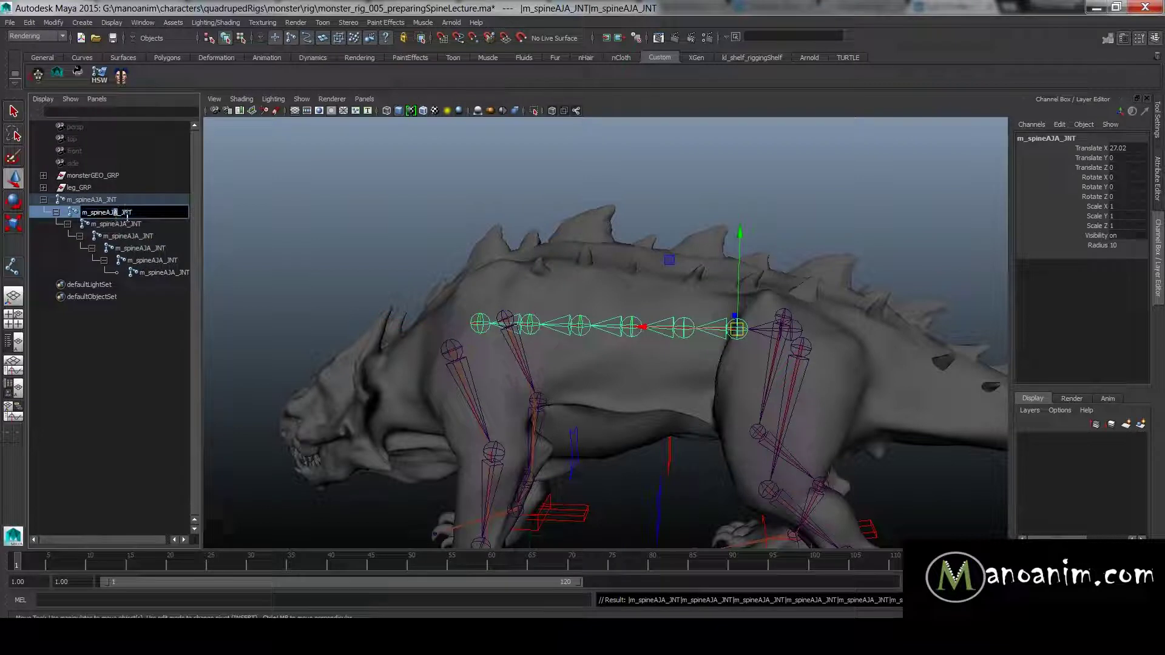
pyautogui.write('B')
pyautogui.press('Return')
pyautogui.doubleClick(127, 225)
pyautogui.click(129, 225)
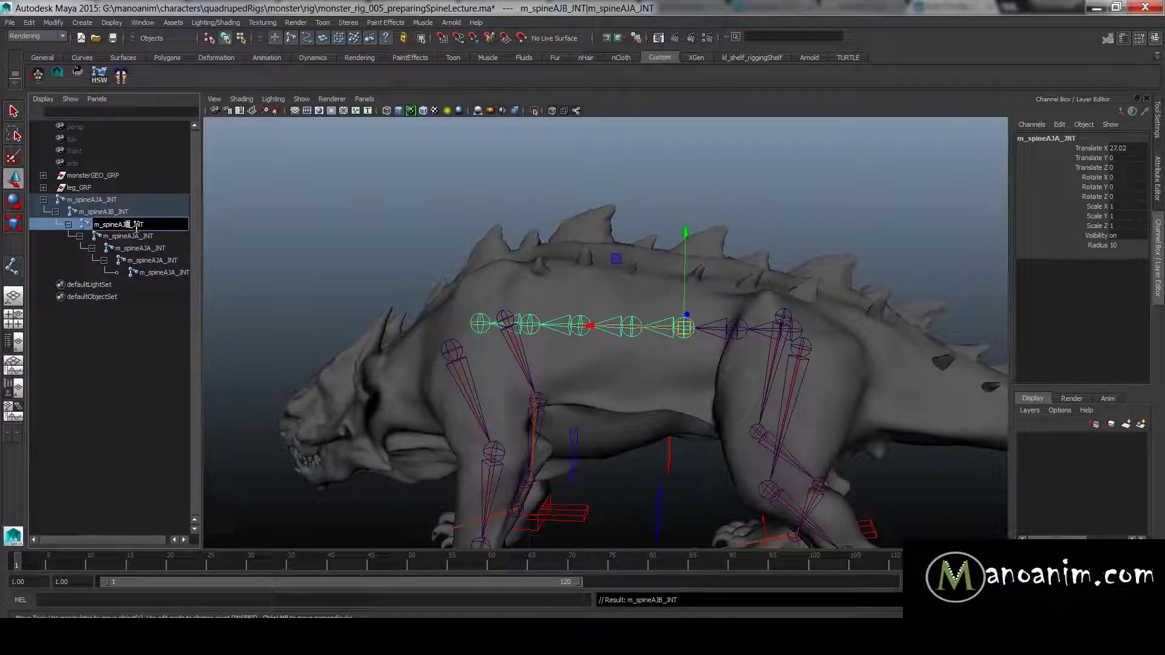
pyautogui.write('C')
pyautogui.press('Return')
# - Rename the fourth and fifth spine joints m_spineAJD_JNT and m_spineAJE_JNT
pyautogui.doubleClick(143, 237)
pyautogui.click(141, 237)
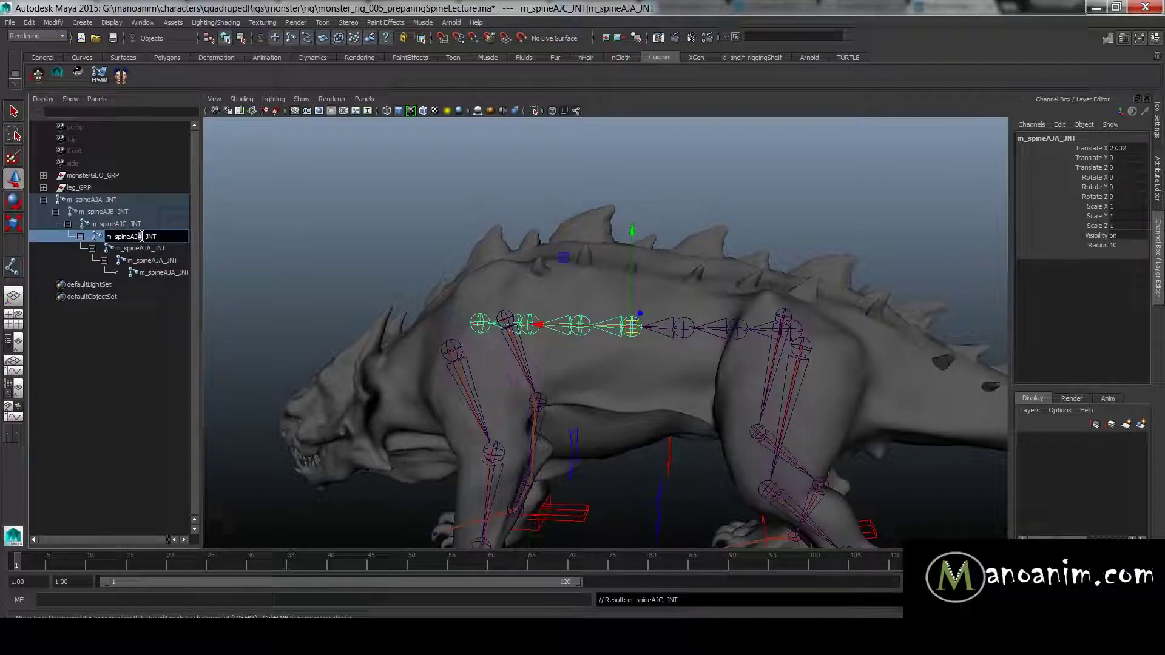
pyautogui.write('D')
pyautogui.press('Return')
pyautogui.doubleClick(169, 249)
pyautogui.click(153, 249)
pyautogui.write('E')
pyautogui.press('Return')
# - Rename the sixth spine joint m_spineAJF_JNT
pyautogui.doubleClick(163, 261)
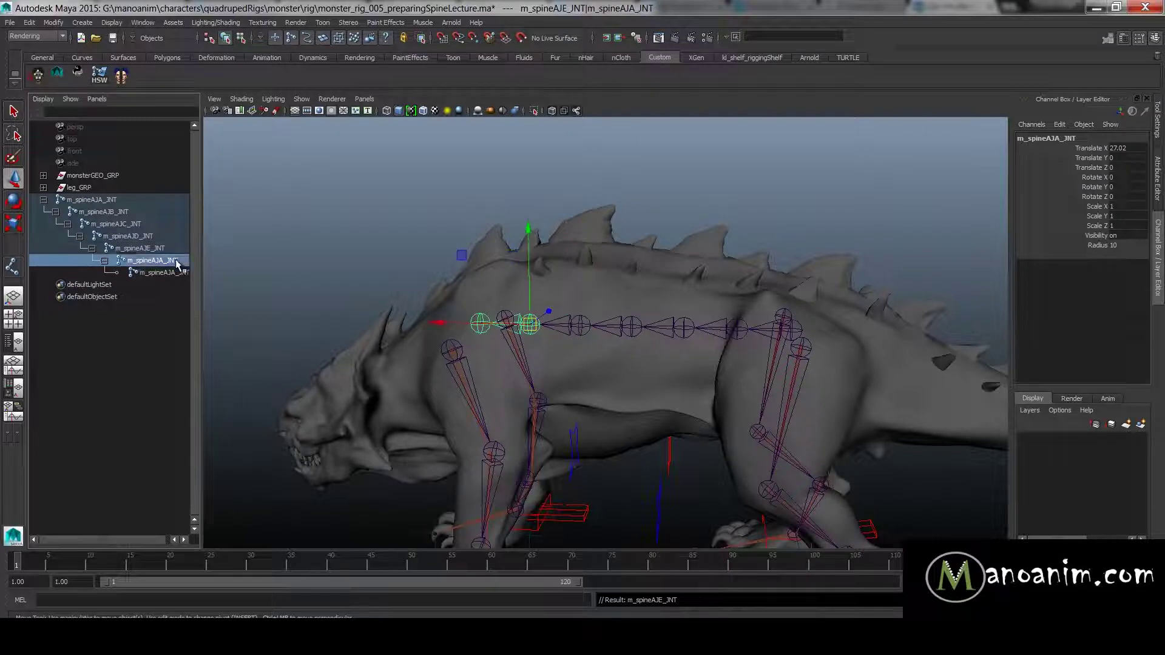
pyautogui.click(167, 262)
pyautogui.write('E')
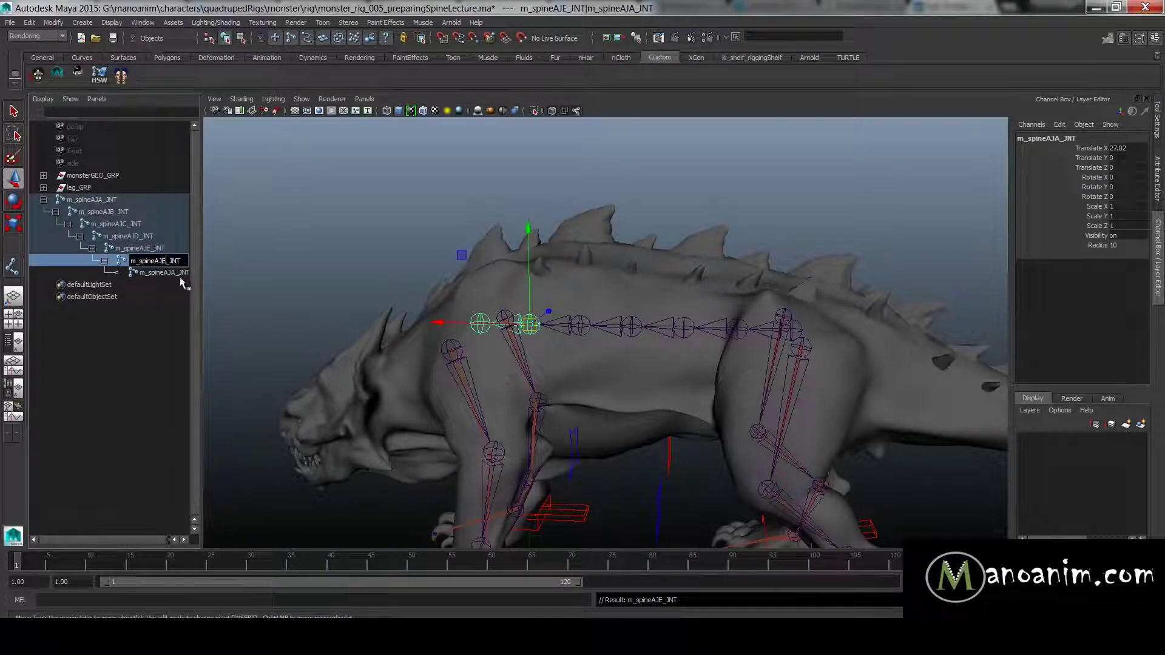
pyautogui.press('Return')
pyautogui.doubleClick(165, 272)
pyautogui.click(170, 274)
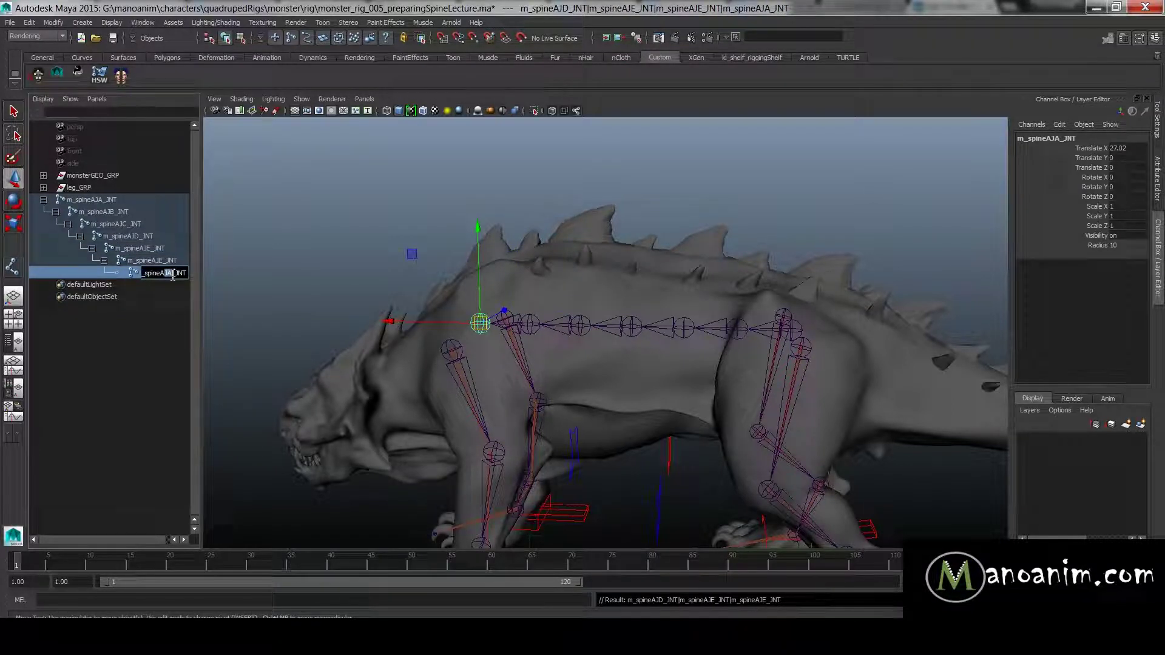
pyautogui.press('Return')
pyautogui.doubleClick(168, 261)
pyautogui.click(168, 262)
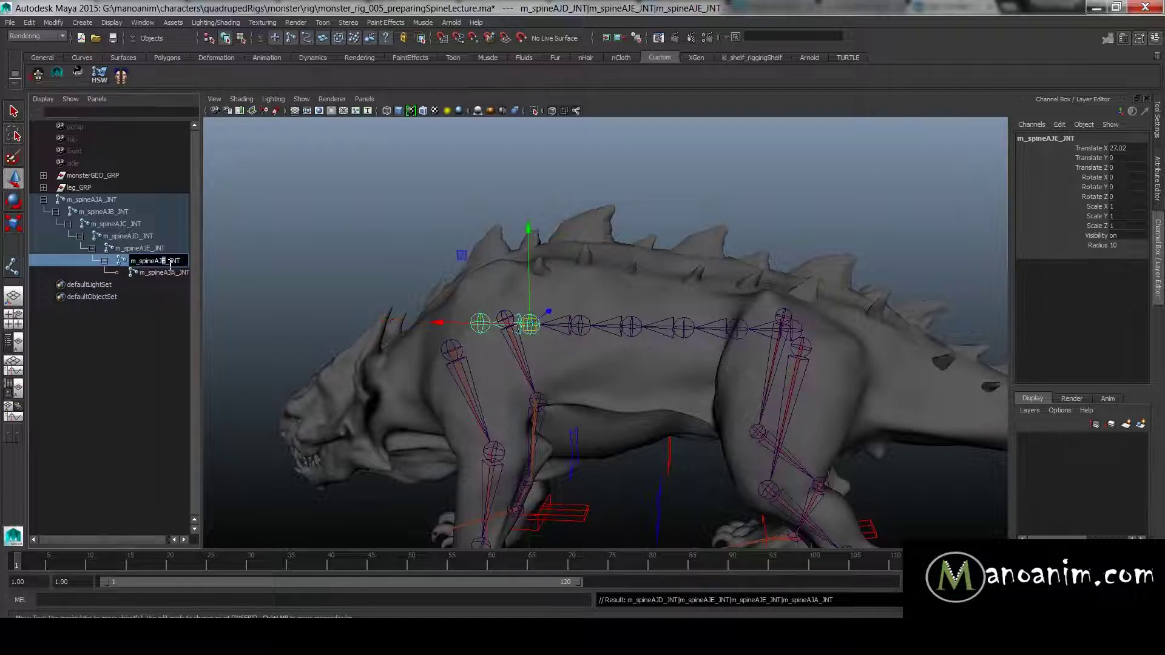
pyautogui.press('BackSpace')
pyautogui.write('F')
pyautogui.press('Return')
# - Rename the last spine joint m_spineAJEnd_JNT
pyautogui.doubleClick(170, 272)
pyautogui.click(173, 277)
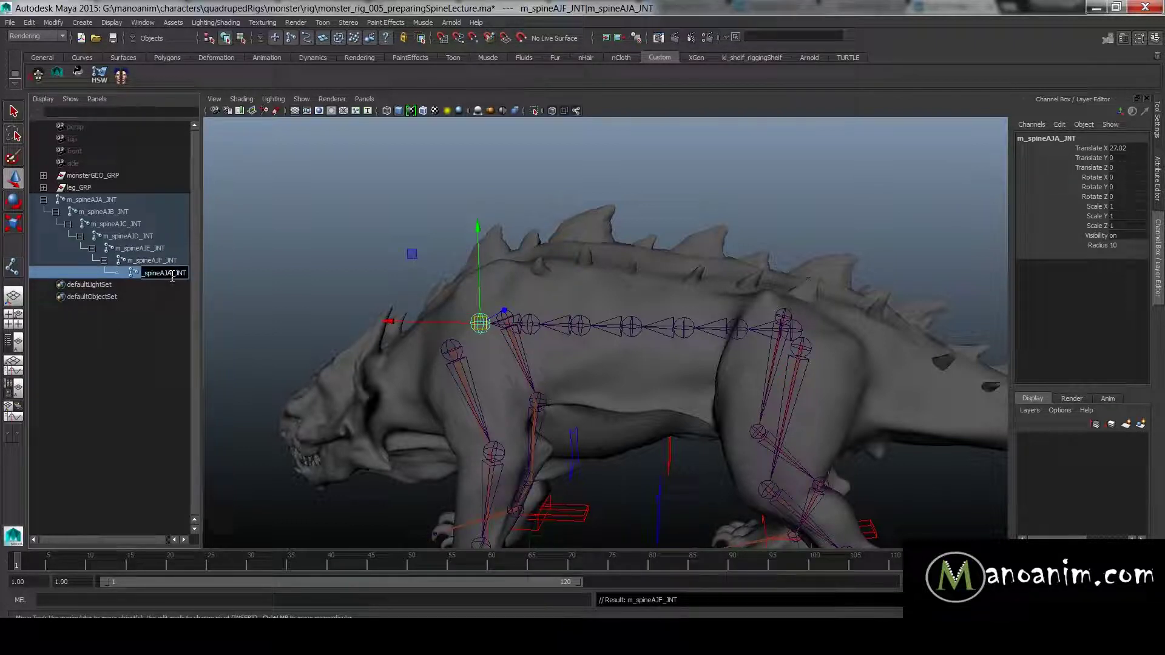
pyautogui.press('BackSpace')
pyautogui.write('End')
pyautogui.press('Return')
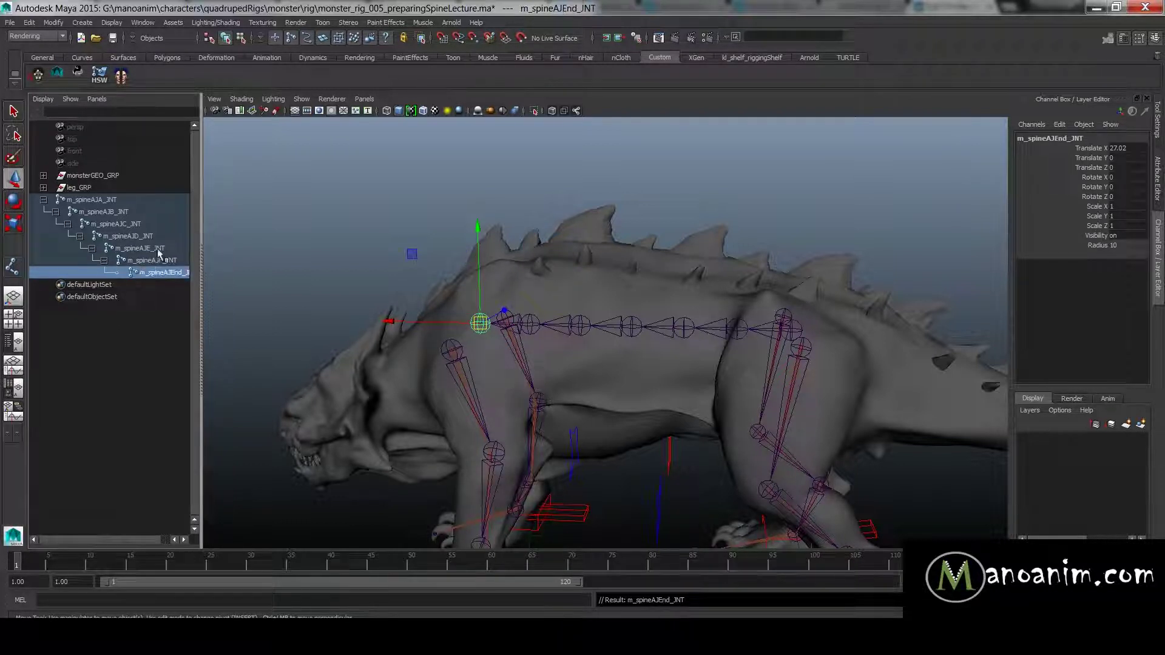
# - Replace _JNT with _IK_JNT in the names of the whole m_spineAJA_JNT hierarchy using Search and Replace Names
pyautogui.click(104, 199)
pyautogui.keyDown('alt'); pyautogui.moveTo(528, 274); pyautogui.dragTo(628, 280); pyautogui.keyUp('alt')
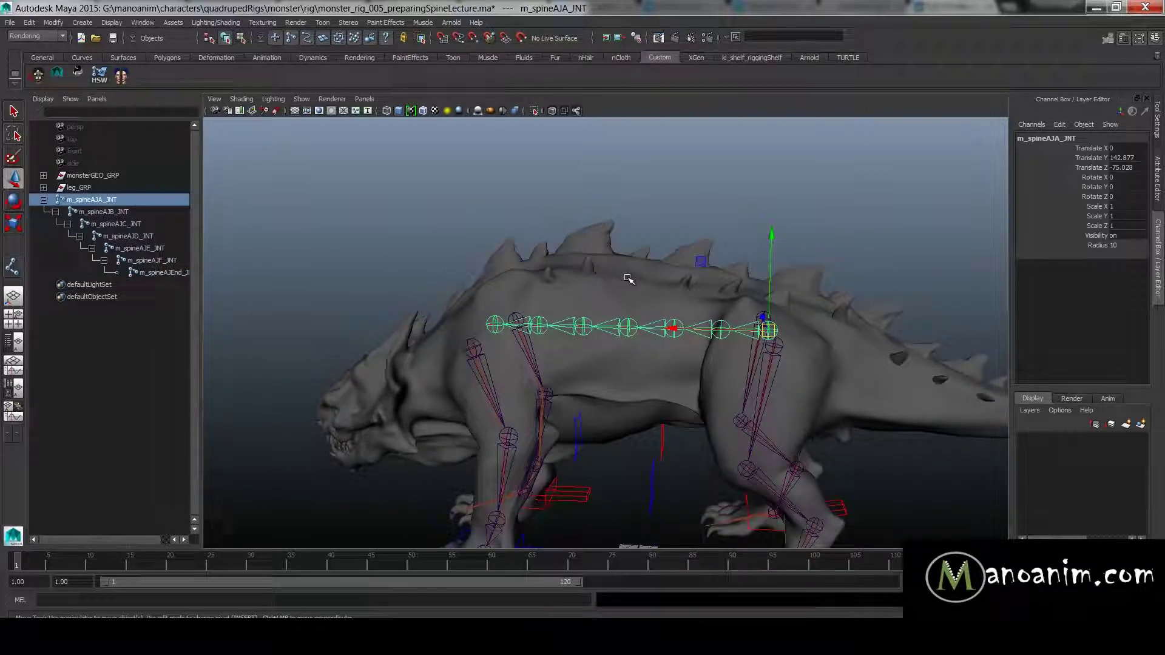
pyautogui.keyDown('alt'); pyautogui.moveTo(602, 281); pyautogui.dragTo(642, 276, button='right'); pyautogui.keyUp('alt')
pyautogui.keyDown('alt'); pyautogui.moveTo(552, 222); pyautogui.dragTo(570, 241); pyautogui.keyUp('alt')
pyautogui.press('space')
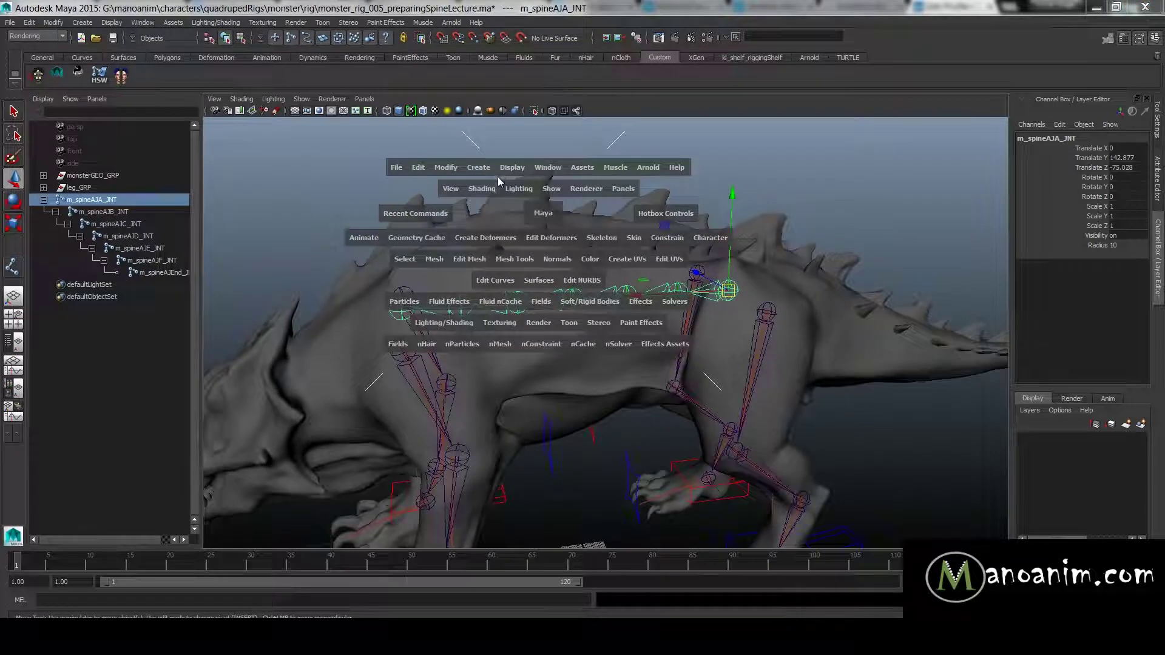
pyautogui.moveTo(446, 173); pyautogui.dragTo(505, 304)
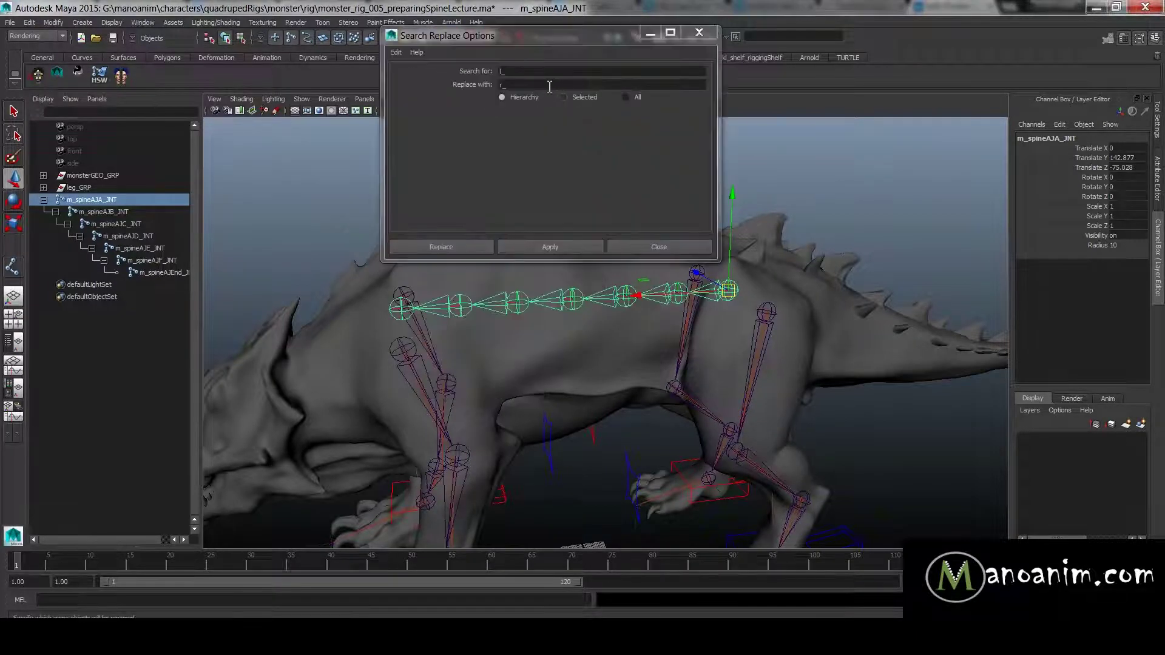
pyautogui.press('space')
pyautogui.moveTo(225, 189); pyautogui.dragTo(265, 330)
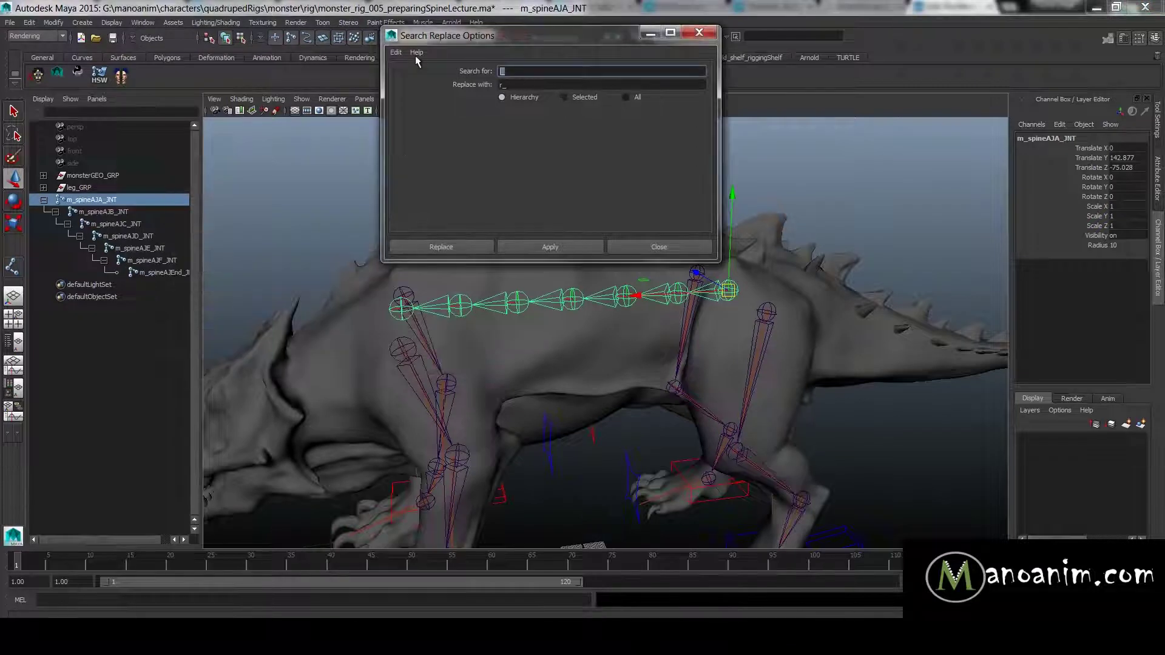
pyautogui.write('_JNT')
pyautogui.press('Tab')
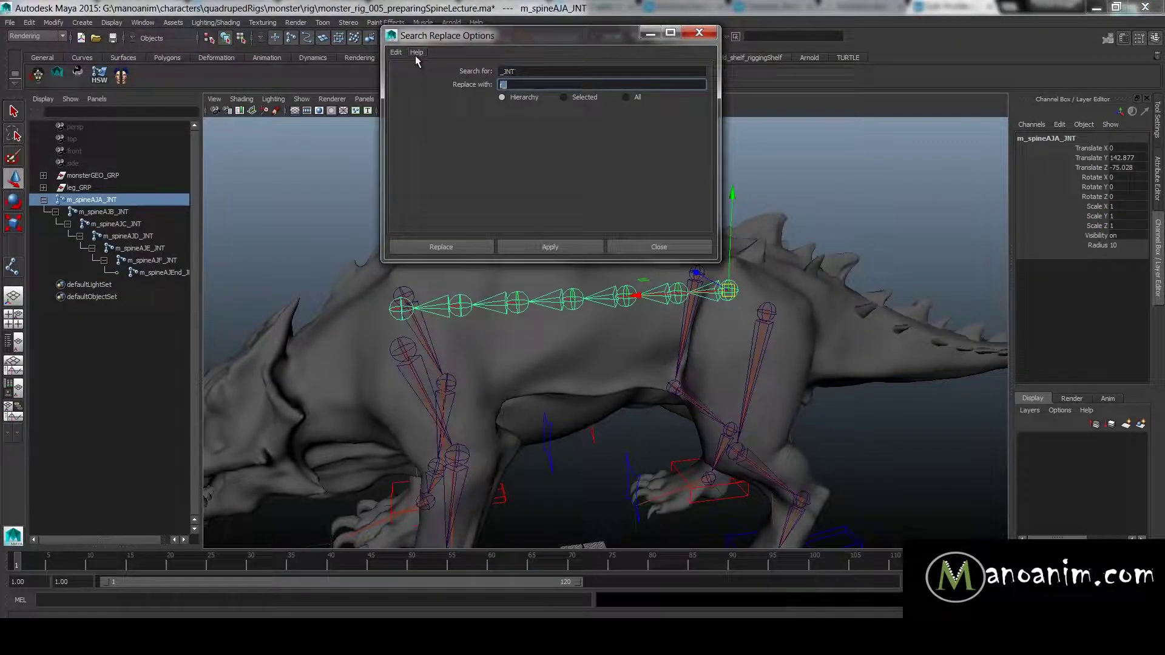
pyautogui.write('_IK_JNT')
pyautogui.click(594, 245)
pyautogui.click(657, 246)
# - Duplicate the m_spineAJA_IK_JNT chain and expand the copy's hierarchy
pyautogui.keyDown('alt'); pyautogui.moveTo(461, 176); pyautogui.dragTo(542, 170); pyautogui.keyUp('alt')
pyautogui.click(541, 170)
pyautogui.click(90, 199)
pyautogui.hotkey('ctrl', 'd')
pyautogui.click(44, 285)
pyautogui.moveTo(112, 289); pyautogui.dragTo(145, 346)
pyautogui.click(107, 276)
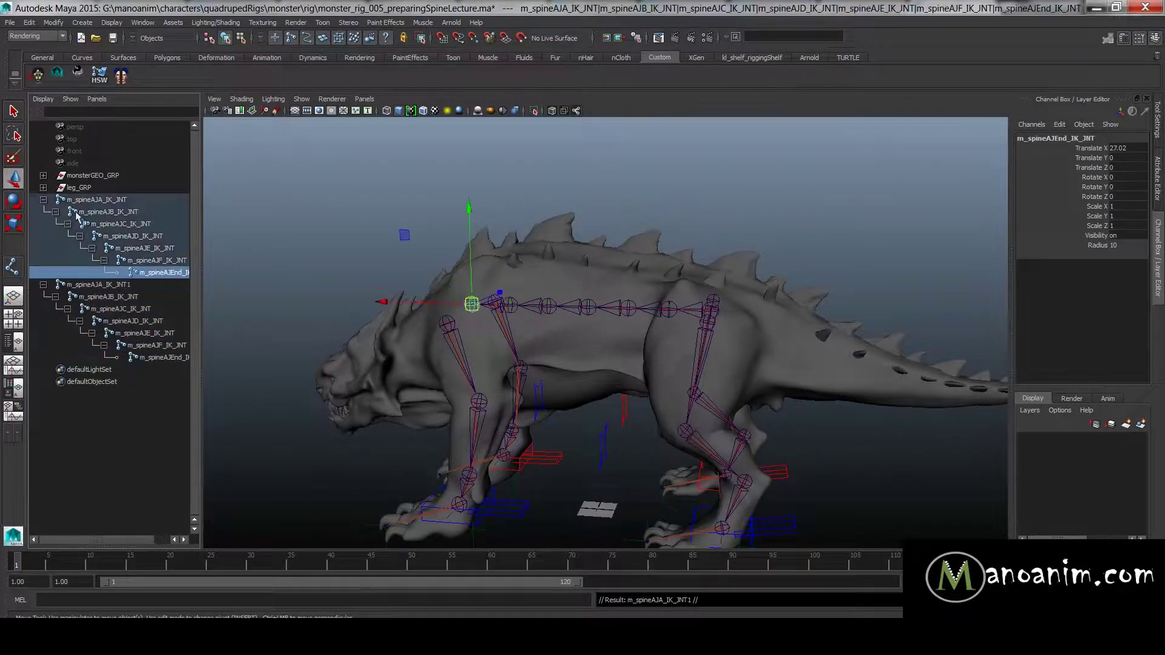
# - Collapse the duplicated chain m_spineAJA_IK_JNT1 and hide it
pyautogui.click(80, 203)
pyautogui.click(43, 284)
pyautogui.click(121, 285)
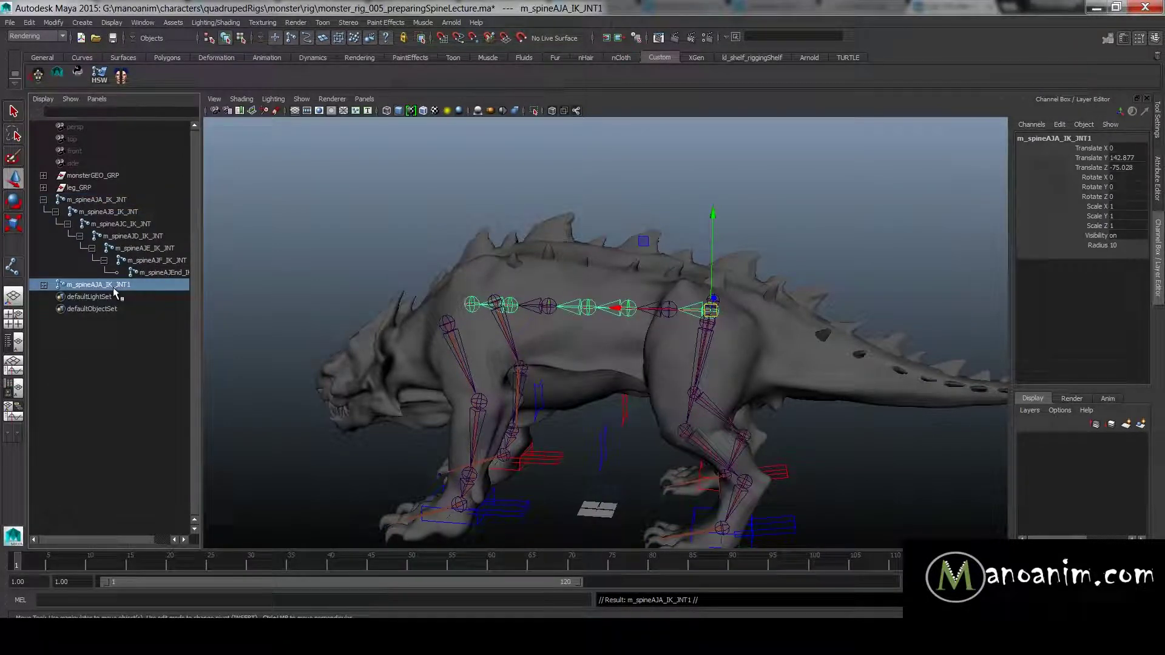
pyautogui.hotkey('ctrl', 'h')
# - Start the IK Spline Handle Tool with its settings open and set the number of spans to 3
pyautogui.click(104, 201)
pyautogui.keyDown('alt'); pyautogui.moveTo(641, 246); pyautogui.dragTo(725, 270, button='right'); pyautogui.keyUp('alt')
pyautogui.keyDown('alt'); pyautogui.moveTo(725, 271); pyautogui.dragTo(716, 283); pyautogui.keyUp('alt')
pyautogui.press('space')
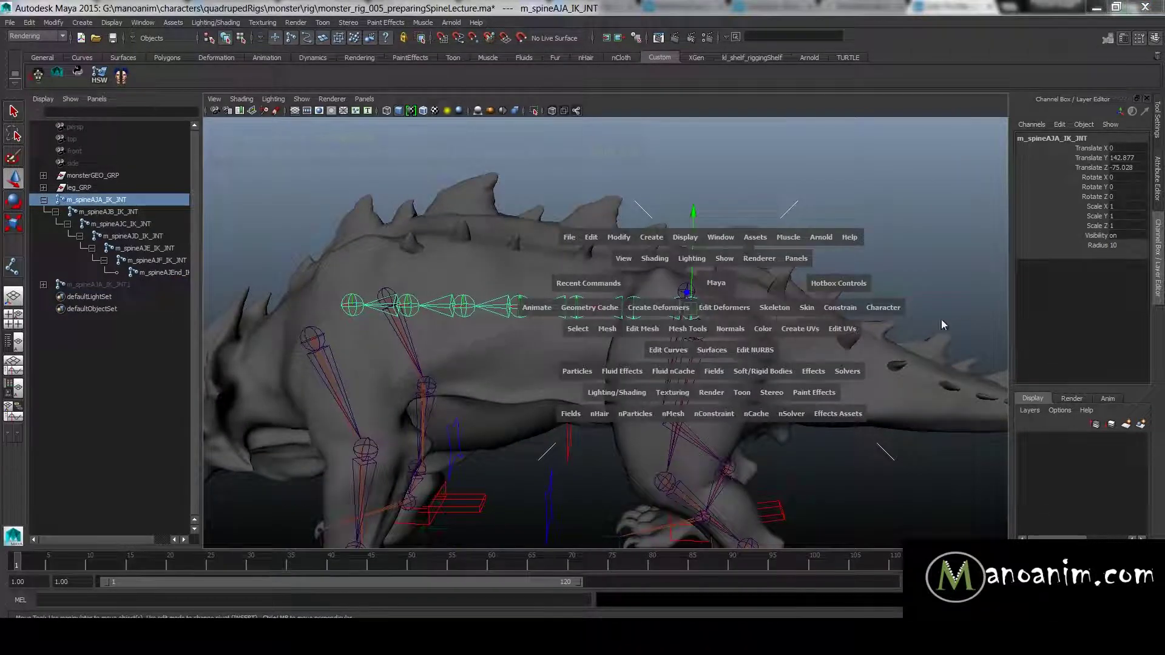
pyautogui.click(774, 309)
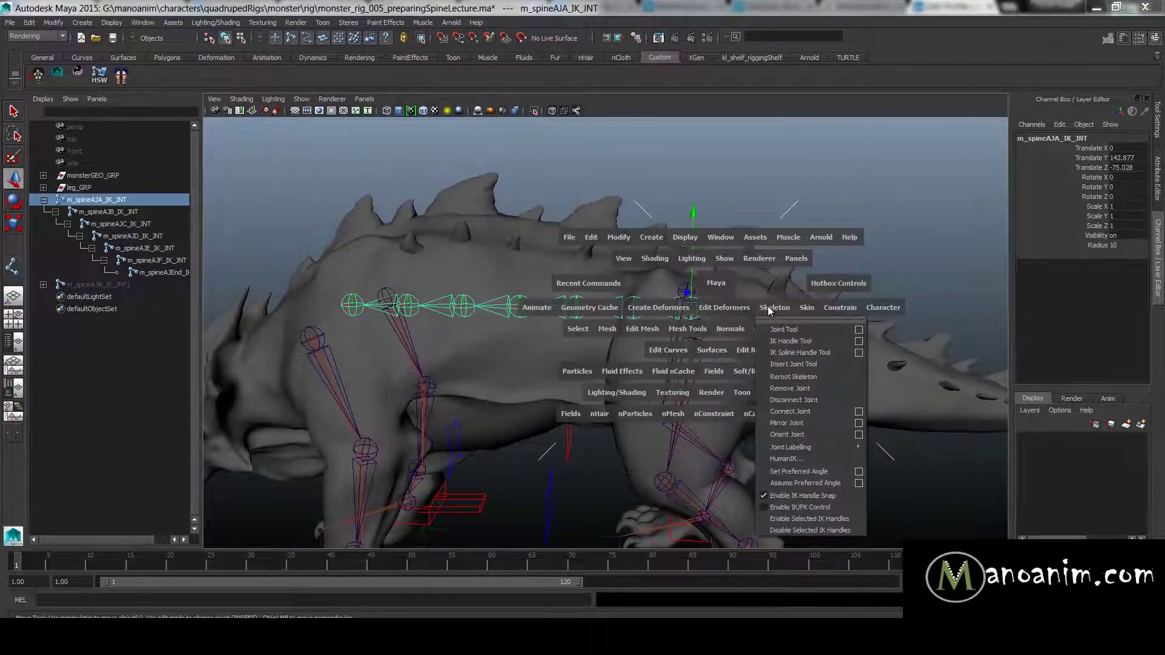
pyautogui.click(859, 353)
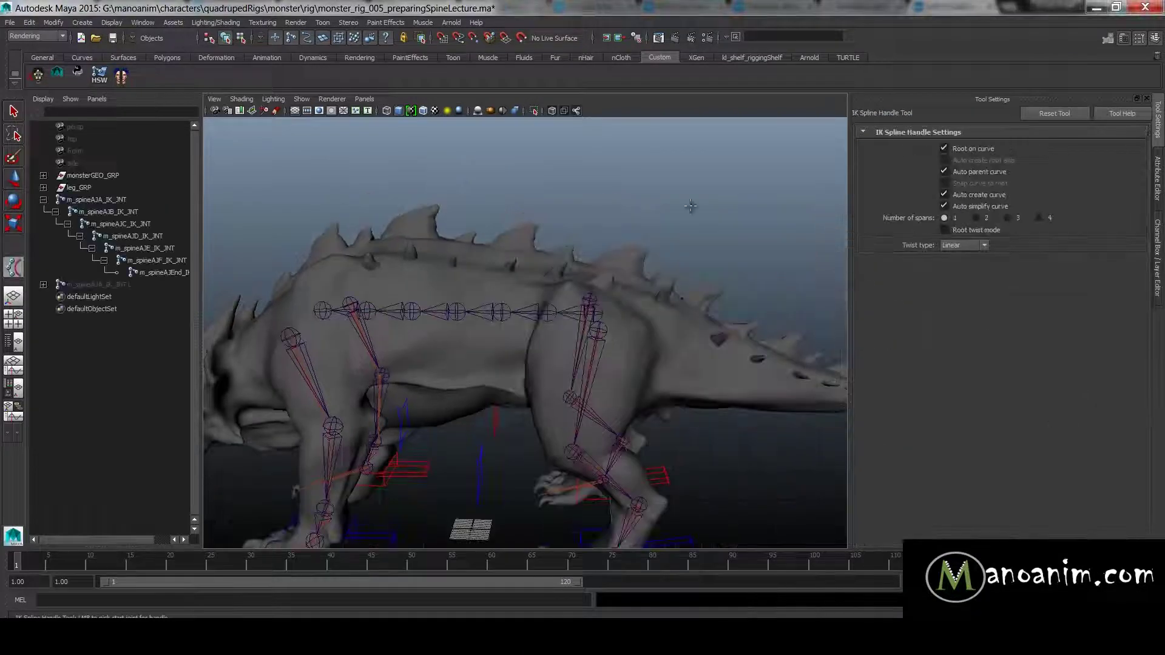
pyautogui.keyDown('alt'); pyautogui.moveTo(678, 226); pyautogui.dragTo(634, 213); pyautogui.keyUp('alt')
pyautogui.keyDown('alt'); pyautogui.moveTo(634, 212); pyautogui.dragTo(607, 206, button='right'); pyautogui.keyUp('alt')
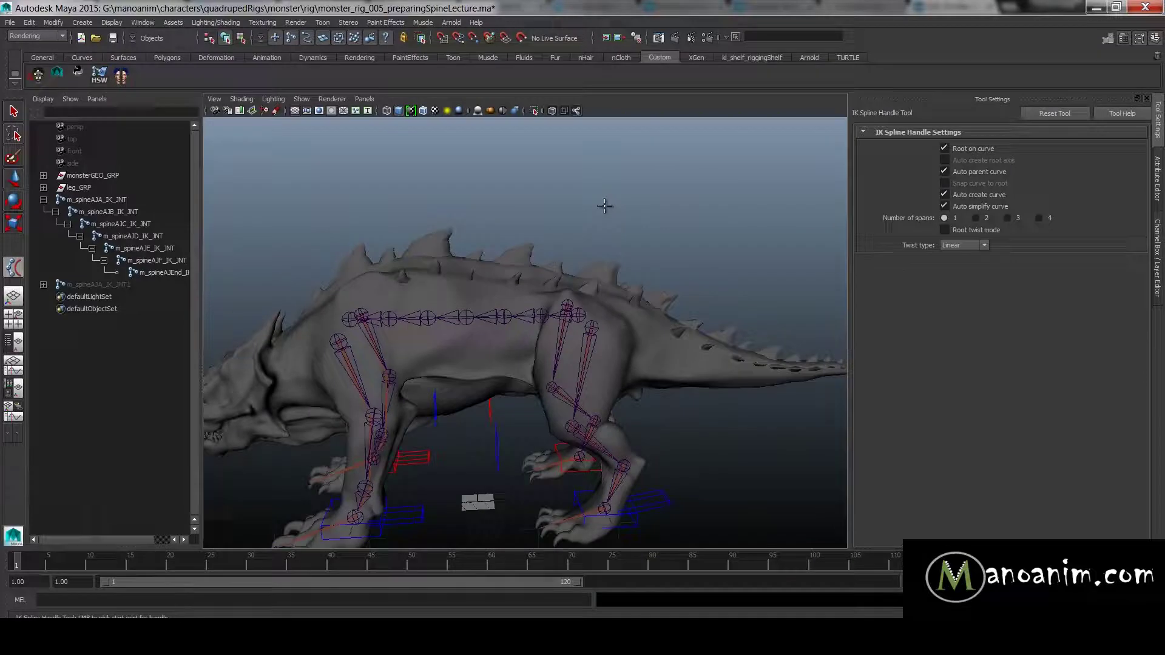
pyautogui.keyDown('alt'); pyautogui.moveTo(606, 206); pyautogui.dragTo(618, 225, button='middle'); pyautogui.keyUp('alt')
pyautogui.click(1007, 218)
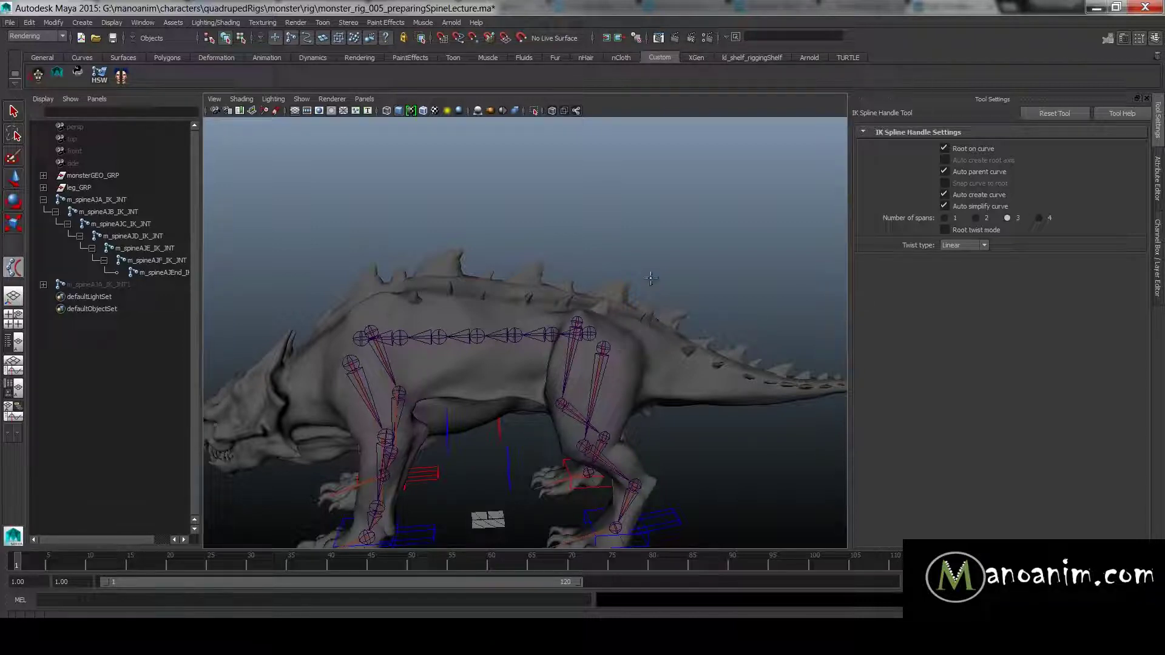
# - Create a spline IK handle from the root joint m_spineAJA_IK_JNT to the end joint at the front of the spine
pyautogui.scroll(2, 612, 333)
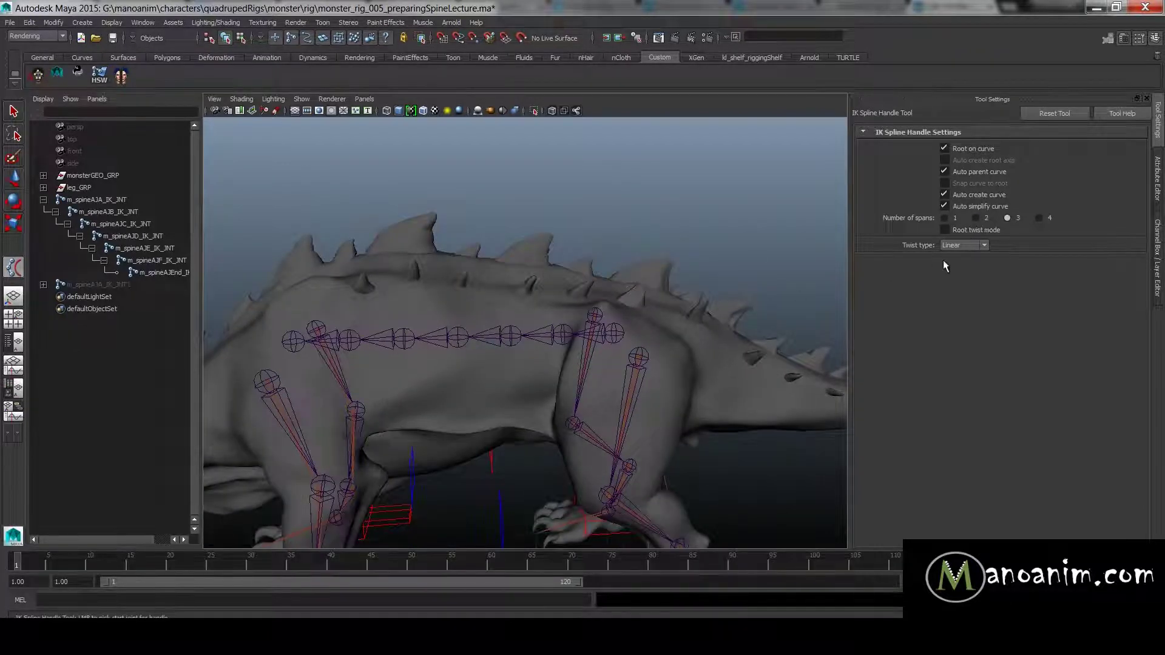
pyautogui.keyDown('alt'); pyautogui.moveTo(650, 364); pyautogui.dragTo(638, 346); pyautogui.keyUp('alt')
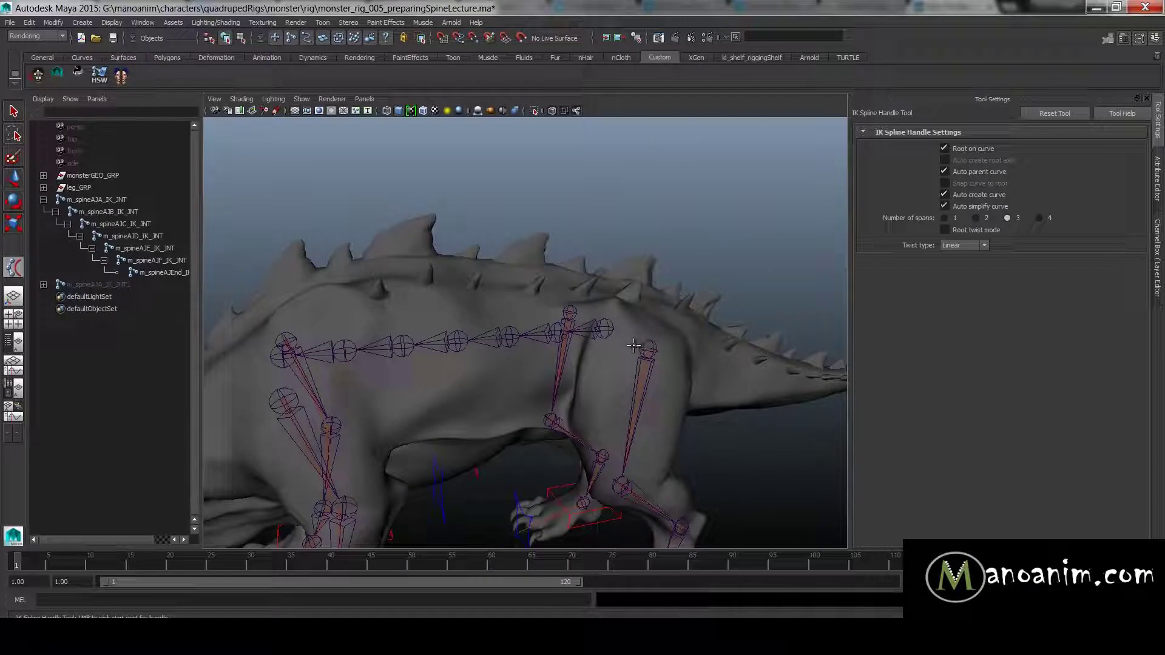
pyautogui.click(614, 330)
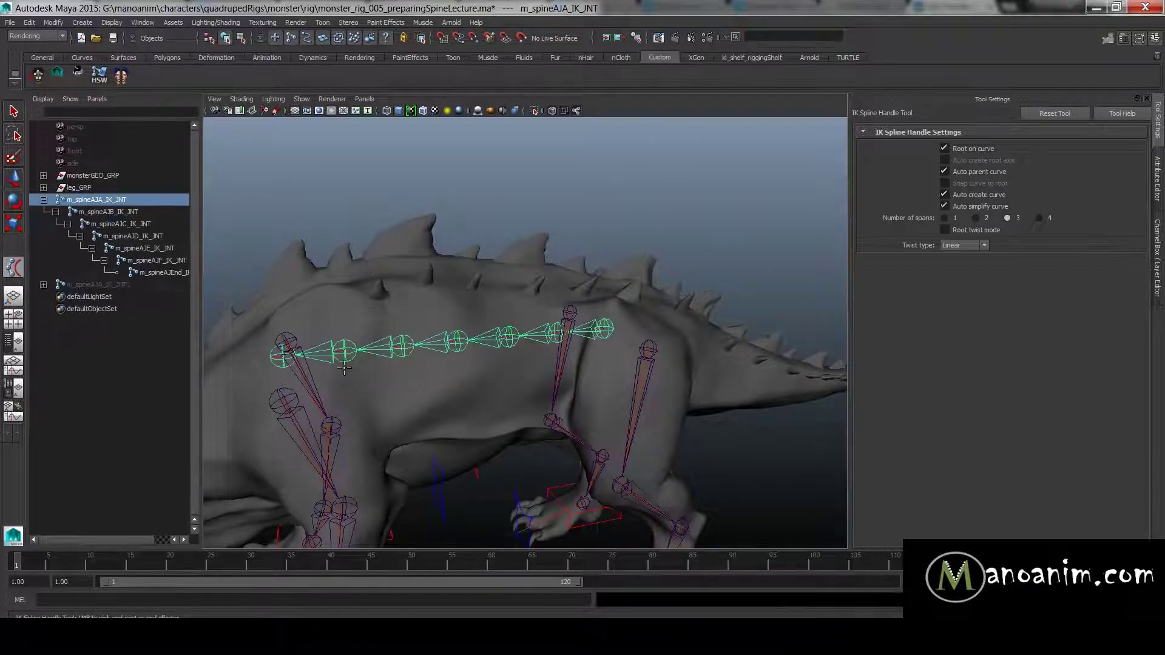
pyautogui.click(283, 355)
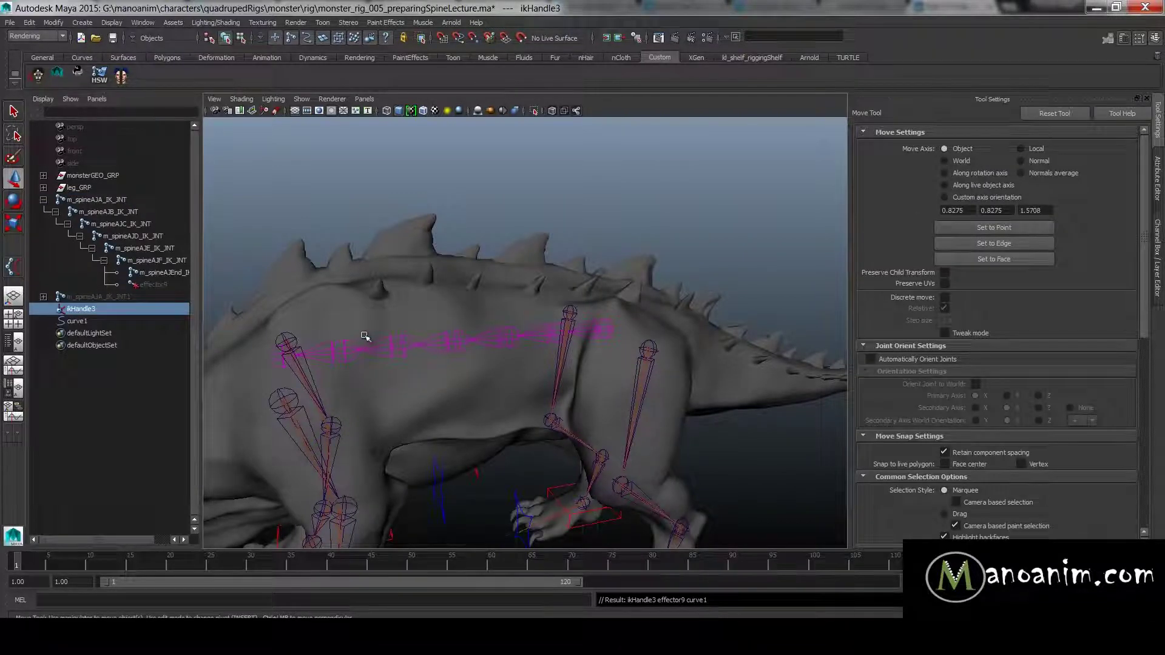
# - Hide the monsterGEO_GRP geometry group so the new spline curve can be seen
pyautogui.click(88, 320)
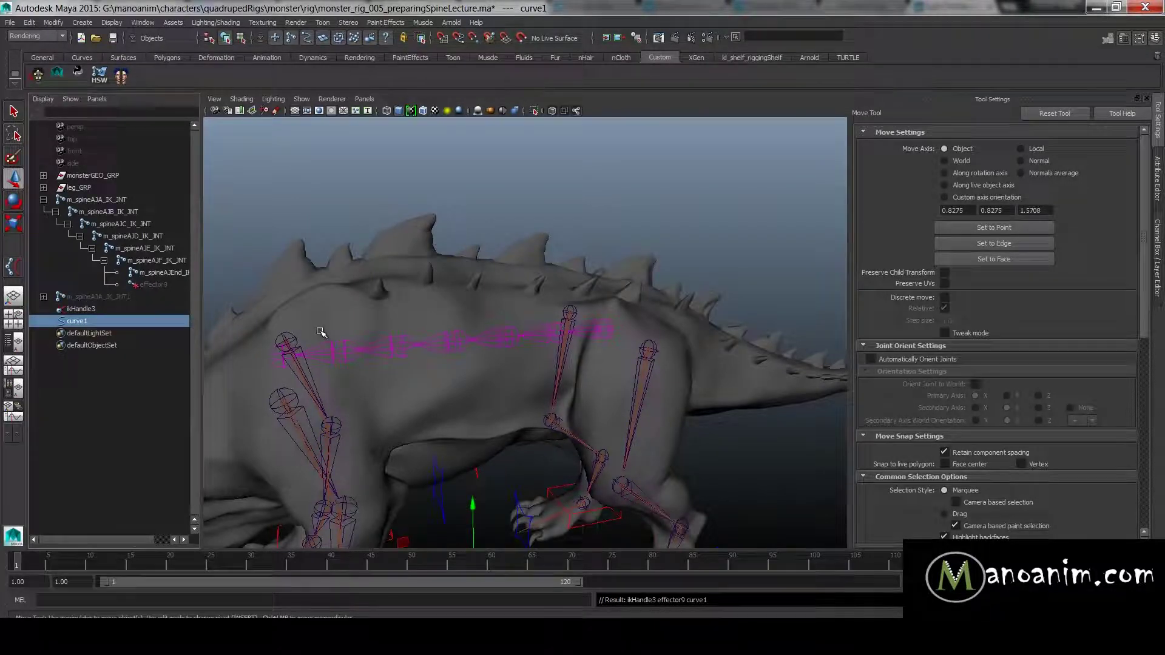
pyautogui.scroll(3, 321, 332)
pyautogui.scroll(-5, 353, 318)
pyautogui.scroll(-2, 531, 359)
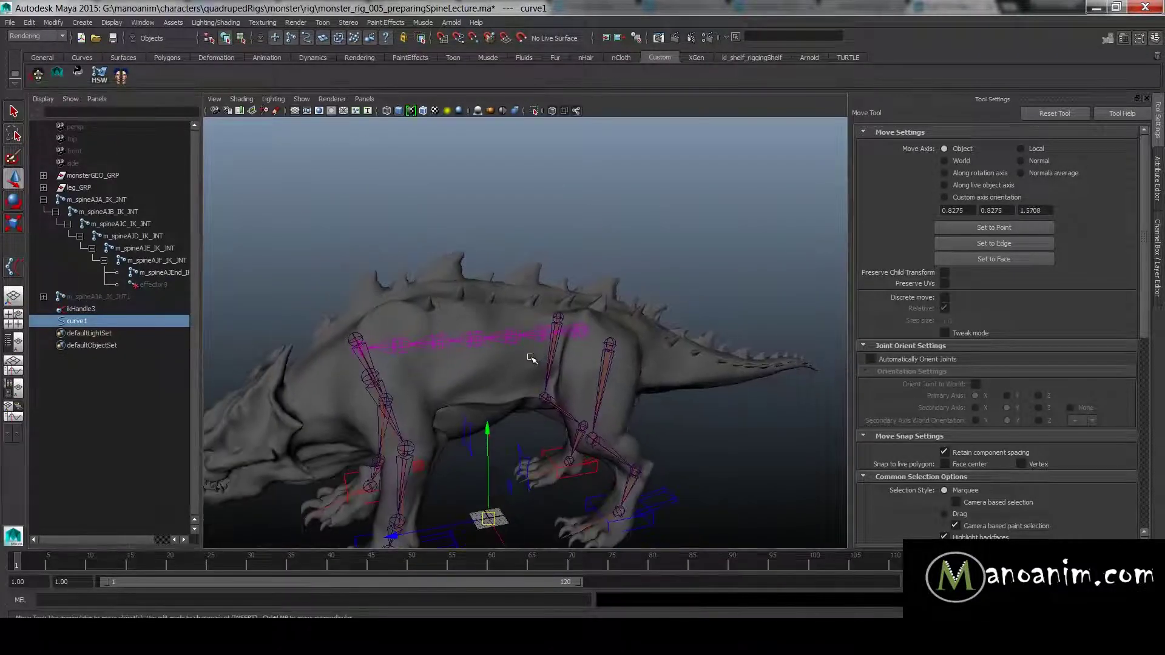
pyautogui.click(77, 174)
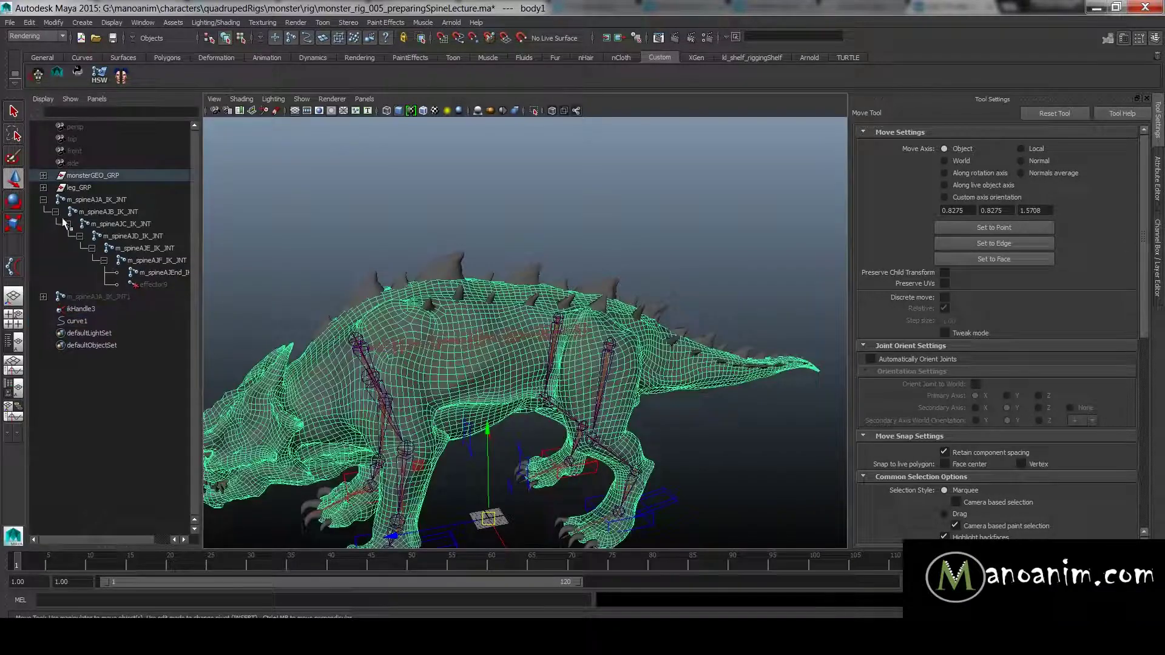
pyautogui.hotkey('ctrl', 'h')
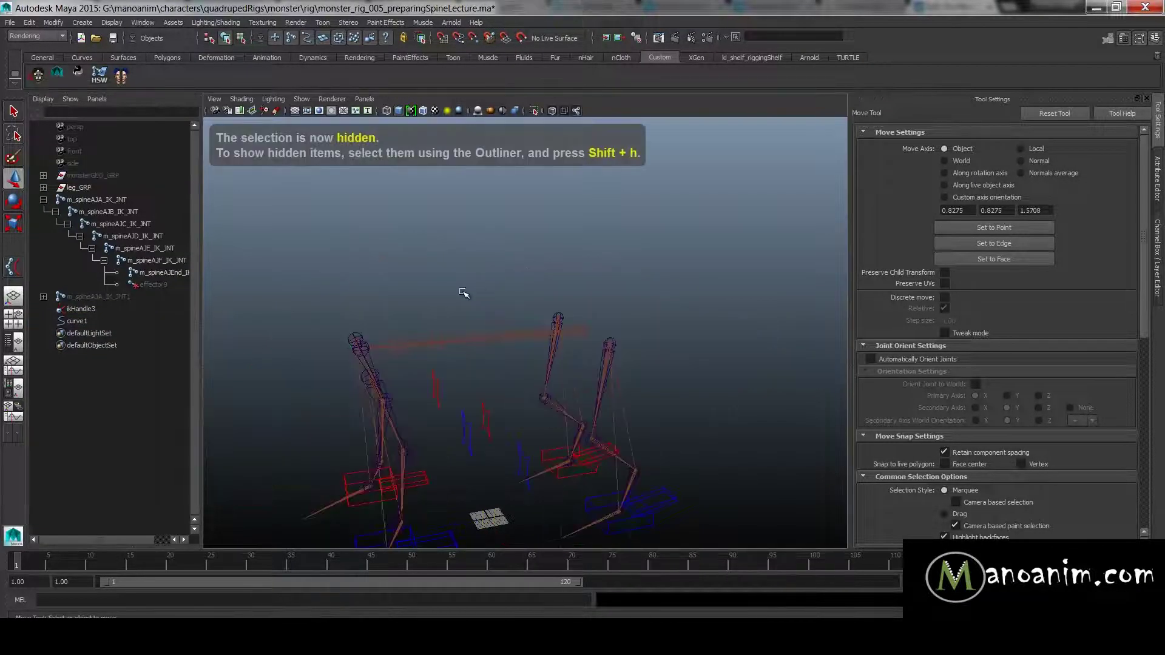
# - Test the spline IK by moving the middle control vertex of curve1, undo the move and return to object selection
pyautogui.scroll(4, 574, 311)
pyautogui.keyDown('alt'); pyautogui.moveTo(582, 291); pyautogui.dragTo(468, 309); pyautogui.keyUp('alt')
pyautogui.click(85, 308)
pyautogui.click(76, 320)
pyautogui.keyDown('alt'); pyautogui.moveTo(547, 285); pyautogui.dragTo(640, 322); pyautogui.keyUp('alt')
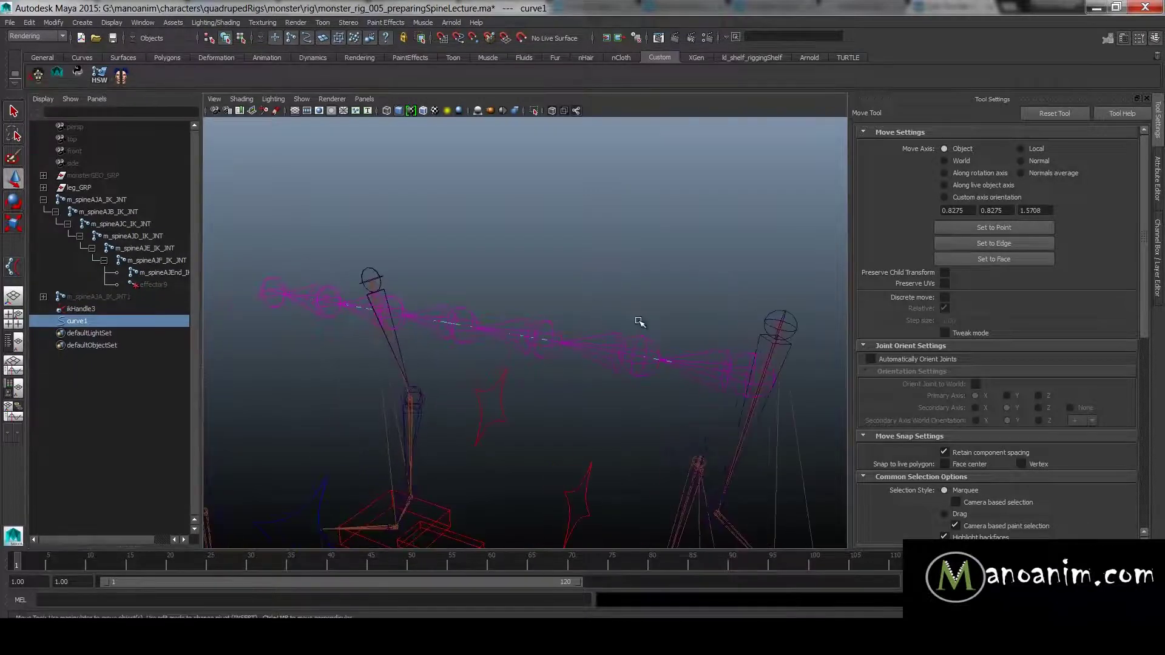
pyautogui.press('F8')
pyautogui.moveTo(540, 350); pyautogui.dragTo(486, 397)
pyautogui.moveTo(485, 398); pyautogui.dragTo(631, 267, button='middle')
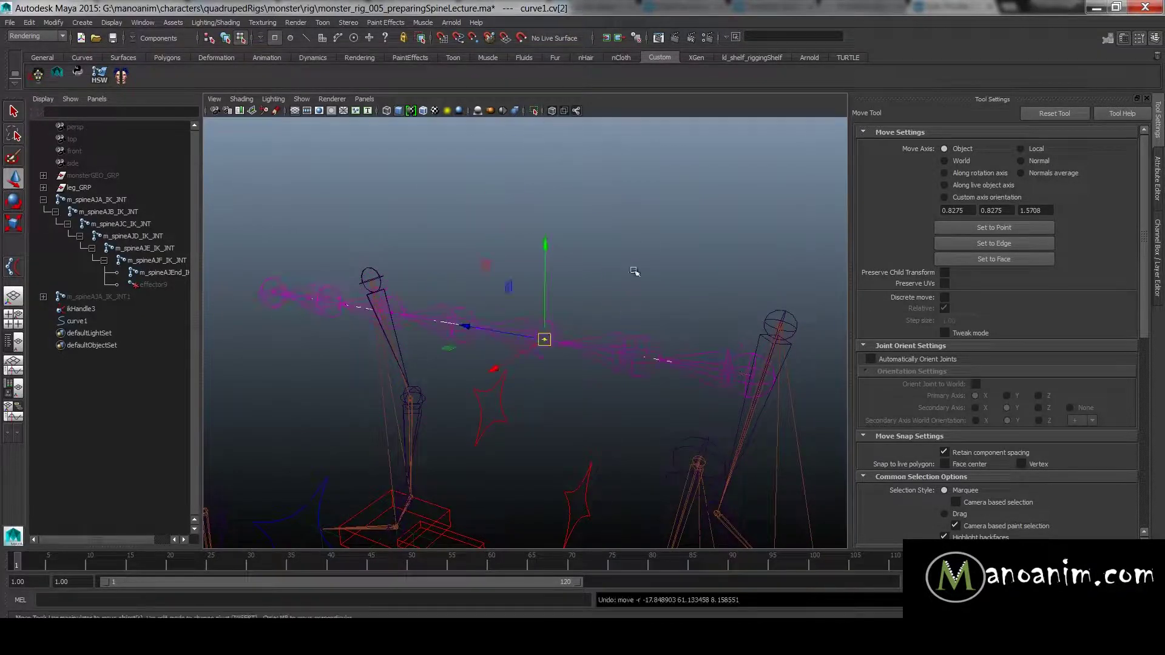
pyautogui.press('F8')
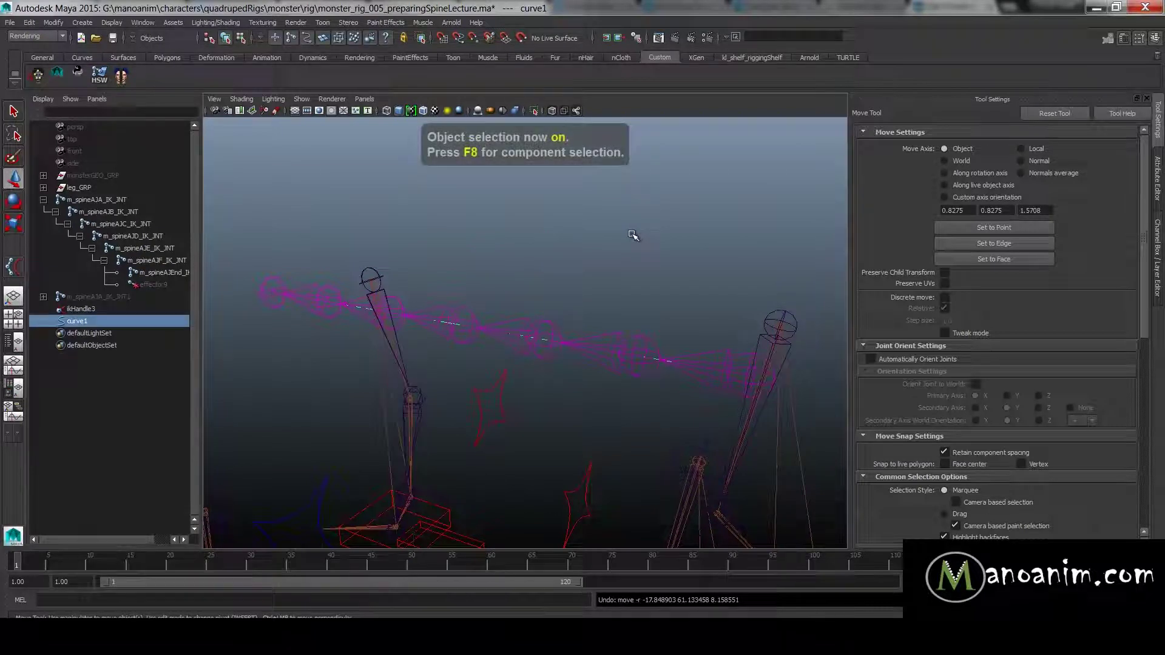
# - Rename the new spline IK handle m_spineSpline_IKS
pyautogui.doubleClick(91, 306)
pyautogui.write('s')
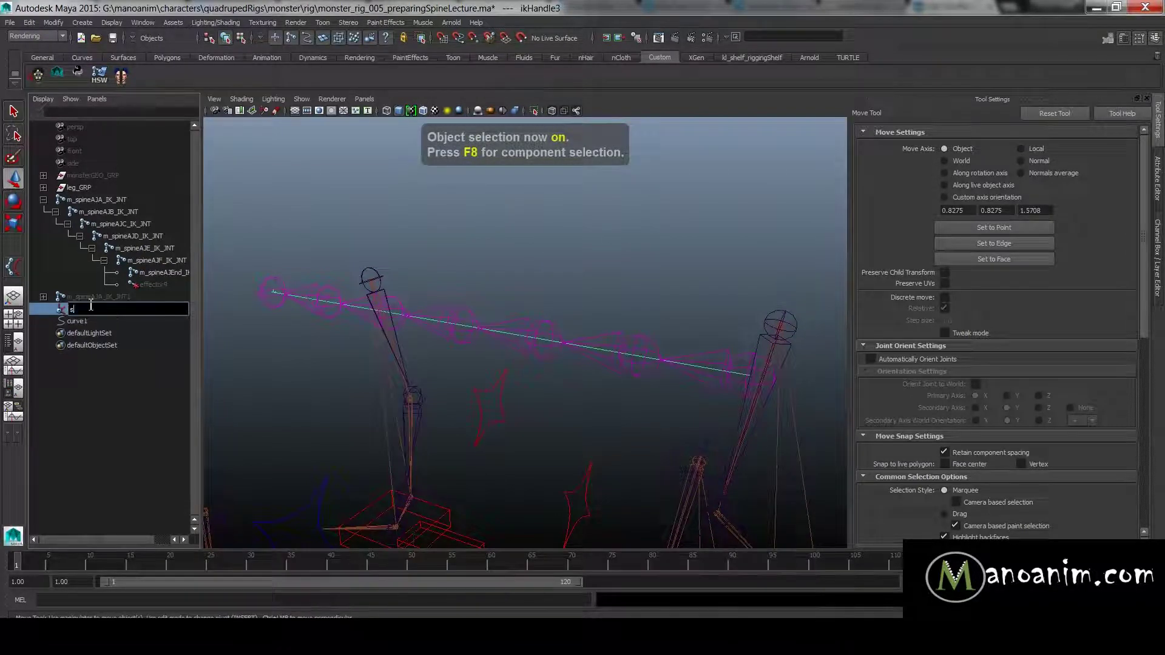
pyautogui.write('pin')
pyautogui.press('BackSpace')
pyautogui.press('BackSpace')
pyautogui.press('BackSpace')
pyautogui.press('BackSpace')
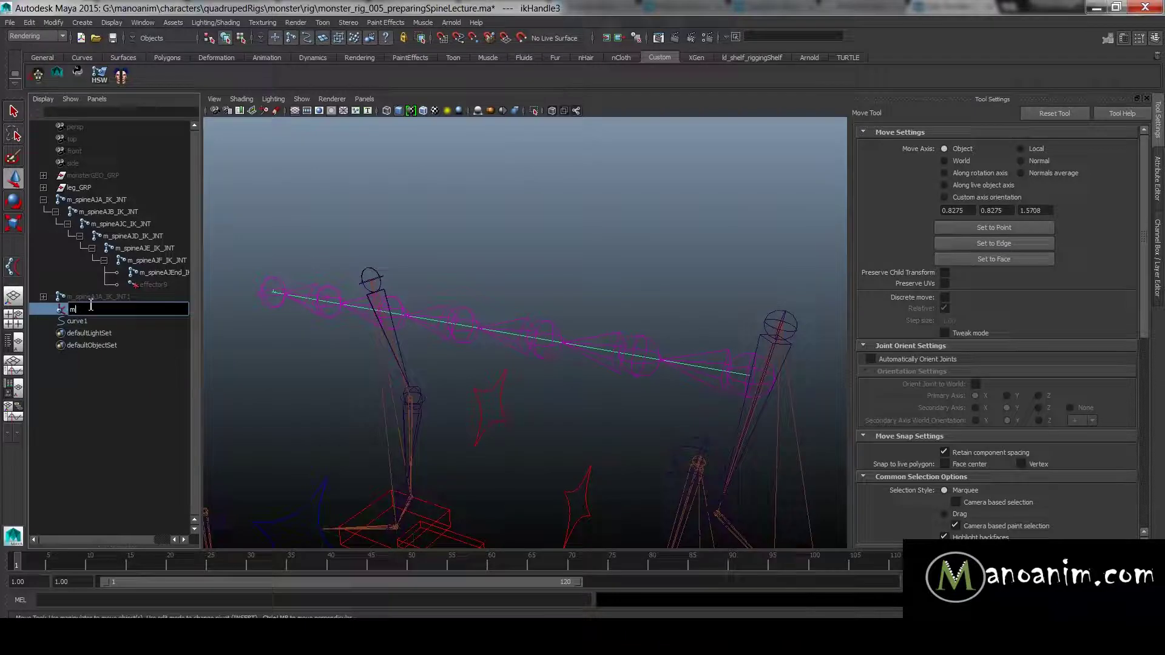
pyautogui.write('m_spineSpline_IKS')
pyautogui.press('Return')
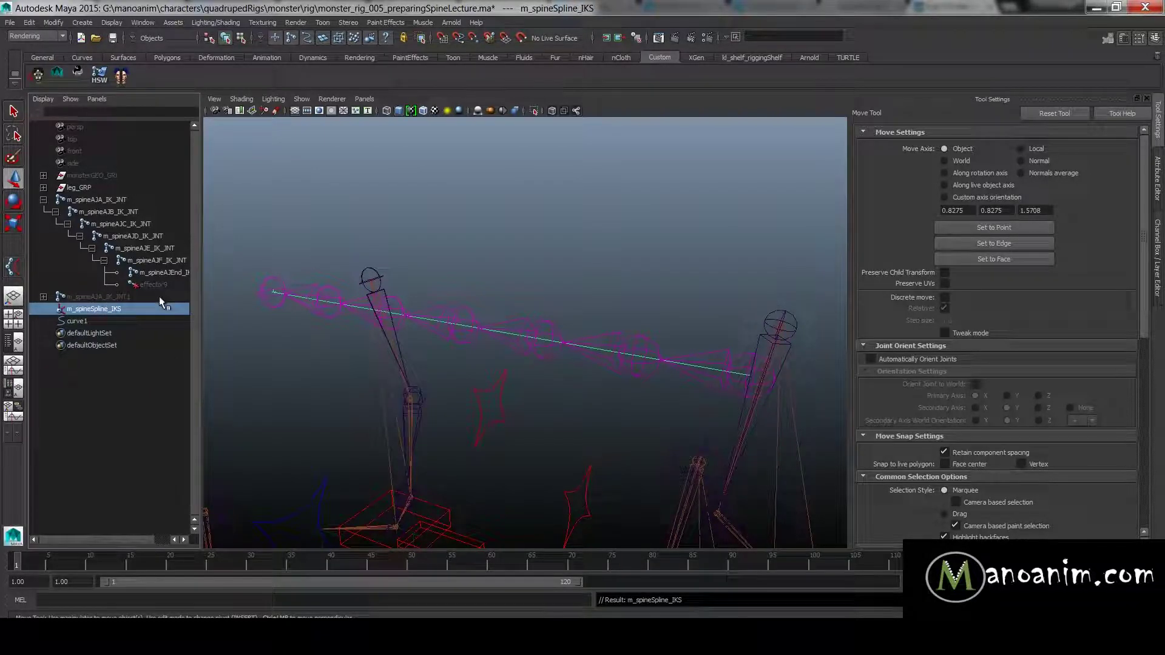
# - Rename curve1 as m_spineSpline_CRV, reusing the IK handle's name with the suffix CRV
pyautogui.keyDown('alt'); pyautogui.moveTo(461, 315); pyautogui.dragTo(549, 345); pyautogui.keyUp('alt')
pyautogui.keyDown('alt'); pyautogui.moveTo(665, 343); pyautogui.dragTo(608, 291); pyautogui.keyUp('alt')
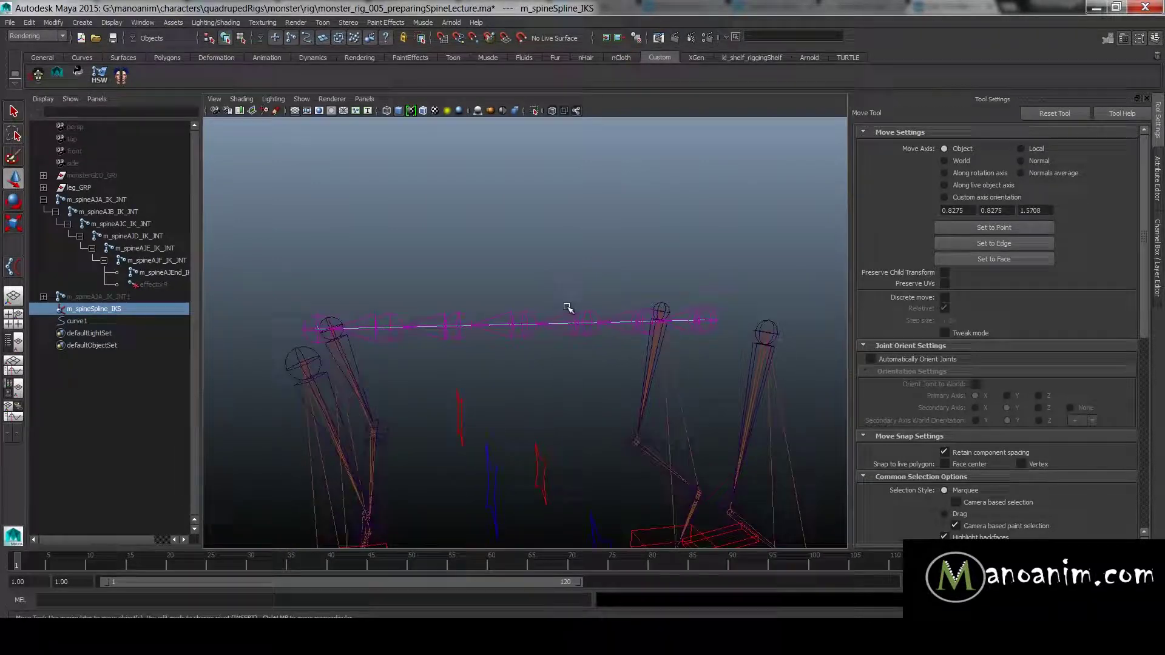
pyautogui.click(92, 311)
pyautogui.hotkey('ctrl', 'a')
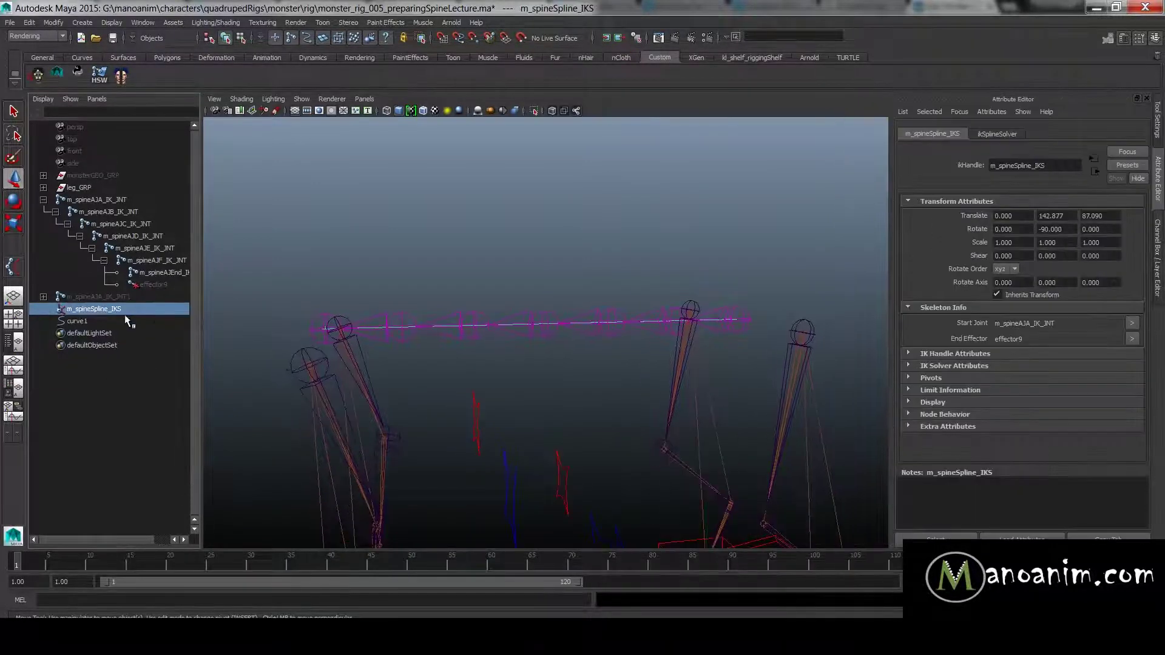
pyautogui.click(112, 314)
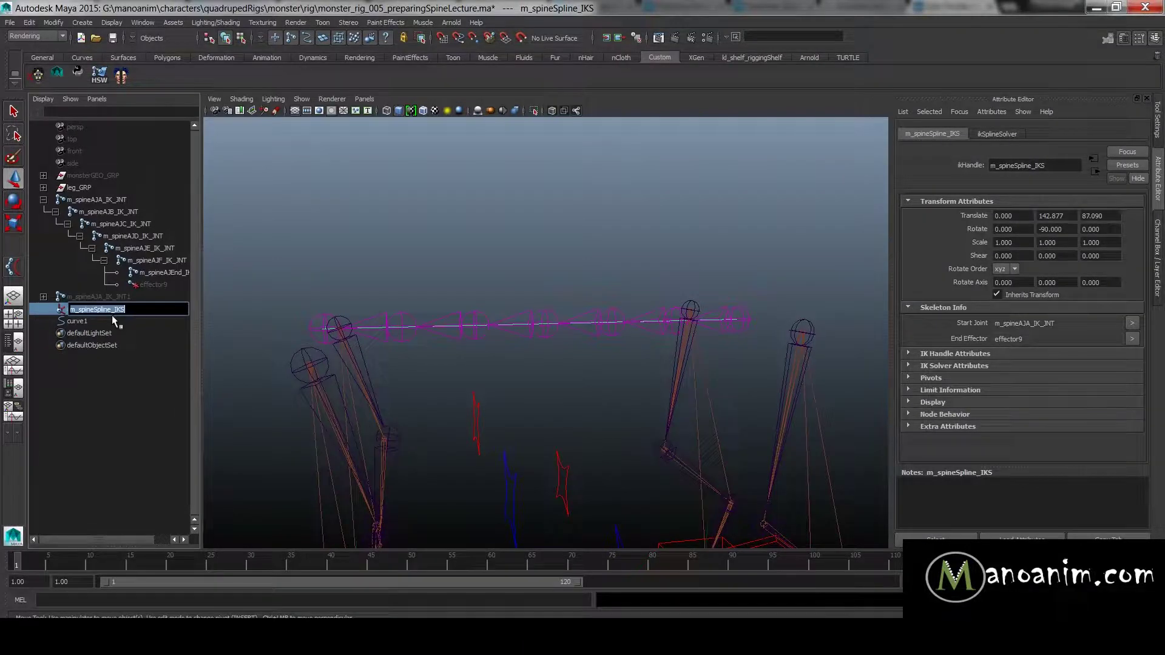
pyautogui.doubleClick(111, 315)
pyautogui.write('m_spineSpline_IKS')
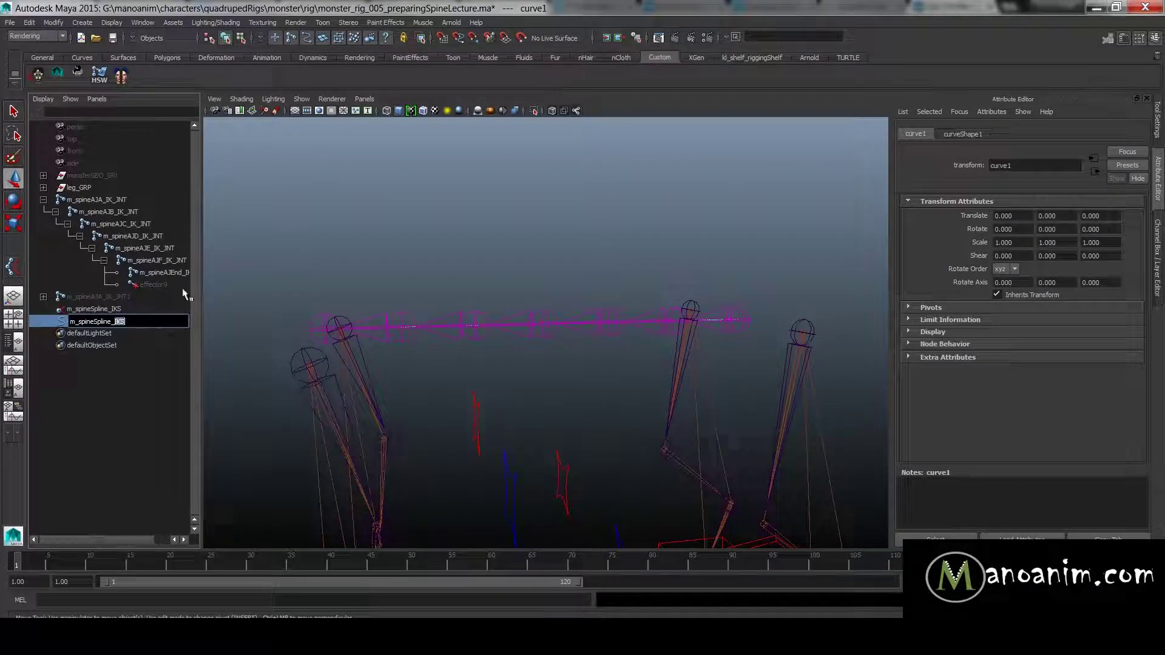
pyautogui.write('CRV')
pyautogui.press('Return')
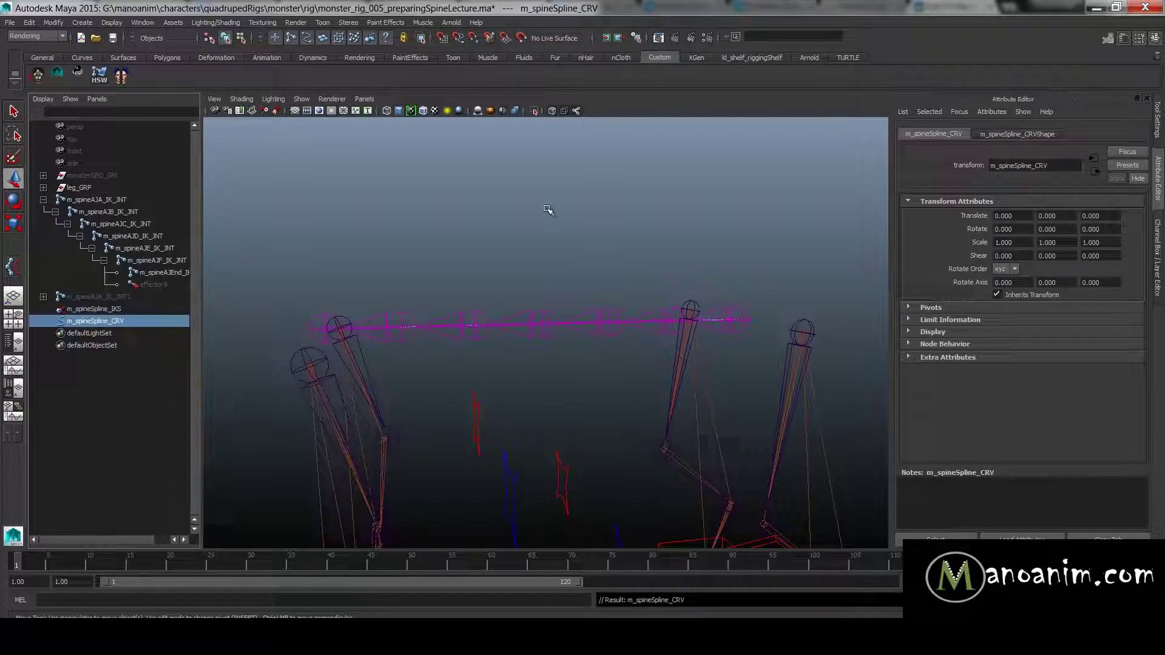
# - Expand the hidden chain m_spineAJA_IK_JNT1 and duplicate it
pyautogui.click(564, 239)
pyautogui.keyDown('alt'); pyautogui.moveTo(563, 239); pyautogui.dragTo(486, 313, button='right'); pyautogui.keyUp('alt')
pyautogui.keyDown('alt'); pyautogui.moveTo(406, 302); pyautogui.dragTo(383, 321); pyautogui.keyUp('alt')
pyautogui.click(43, 296)
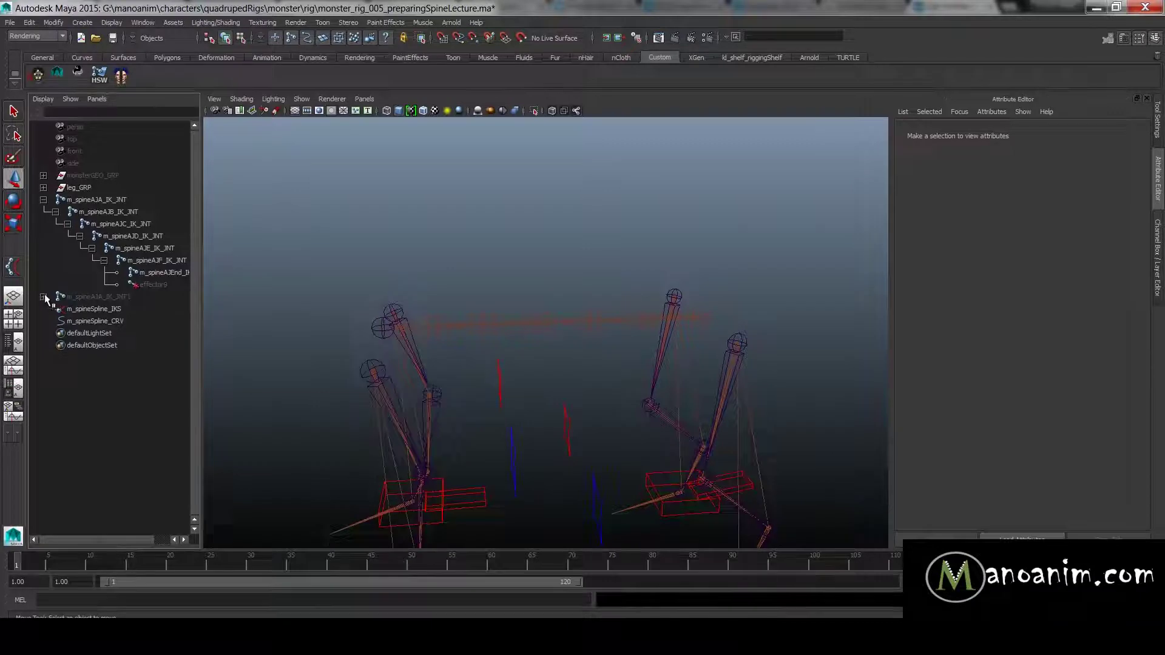
pyautogui.click(112, 297)
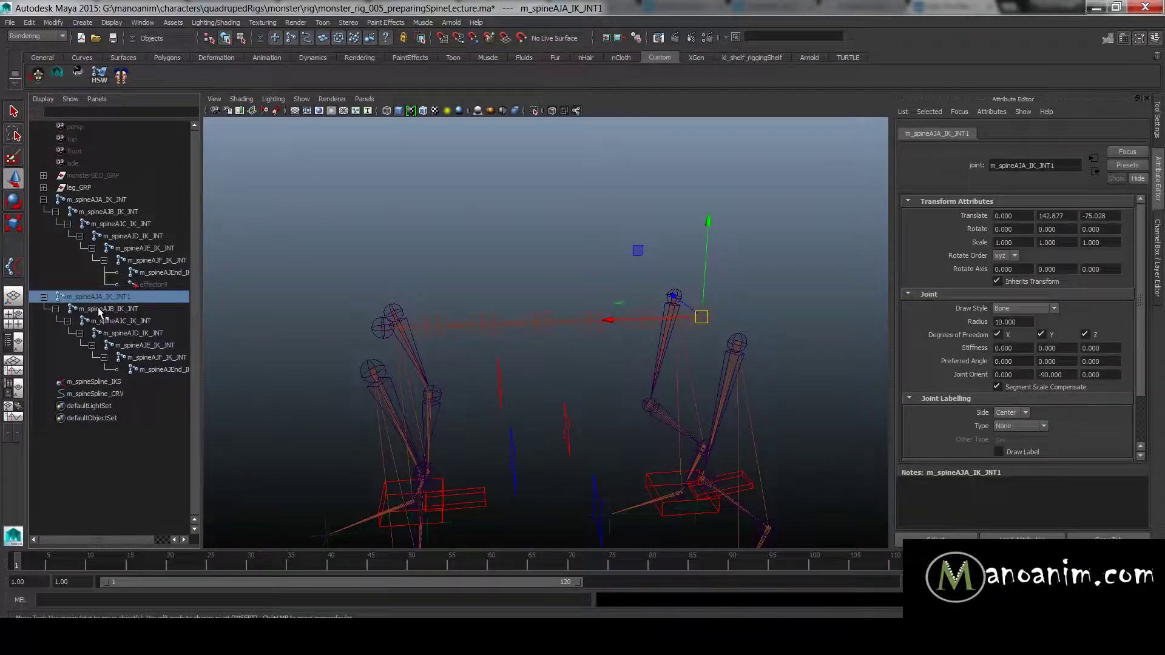
pyautogui.hotkey('ctrl', 'd')
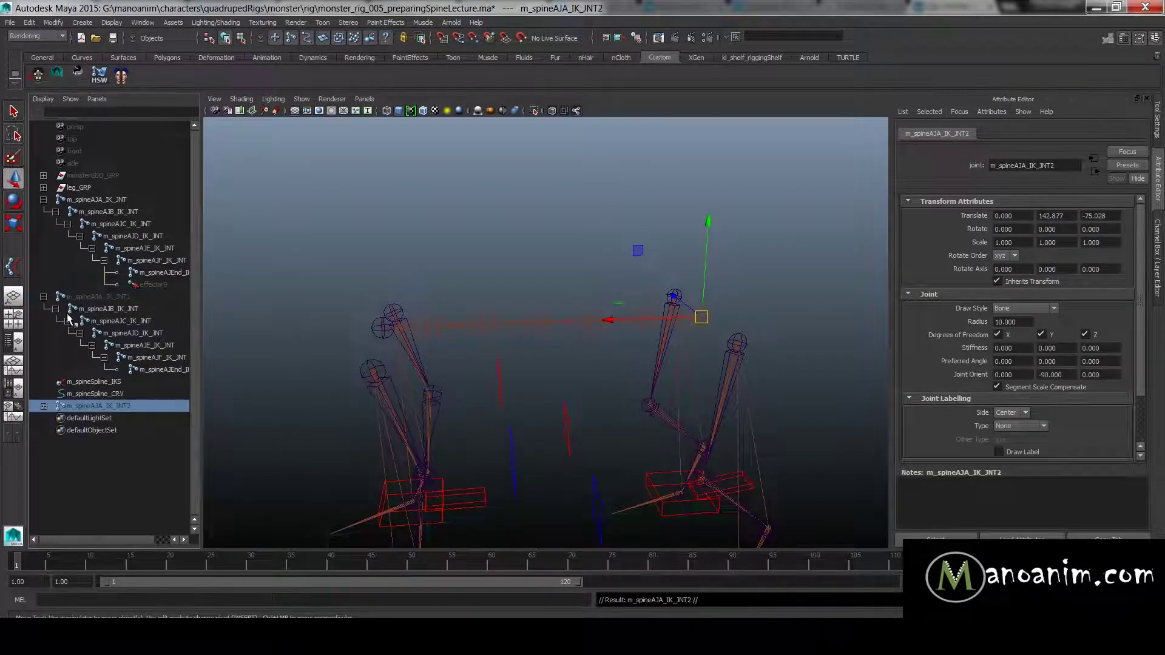
# - Unparent the end joint of the m_spineAJA_IK_JNT2 chain and delete the joints between it and the root
pyautogui.click(43, 297)
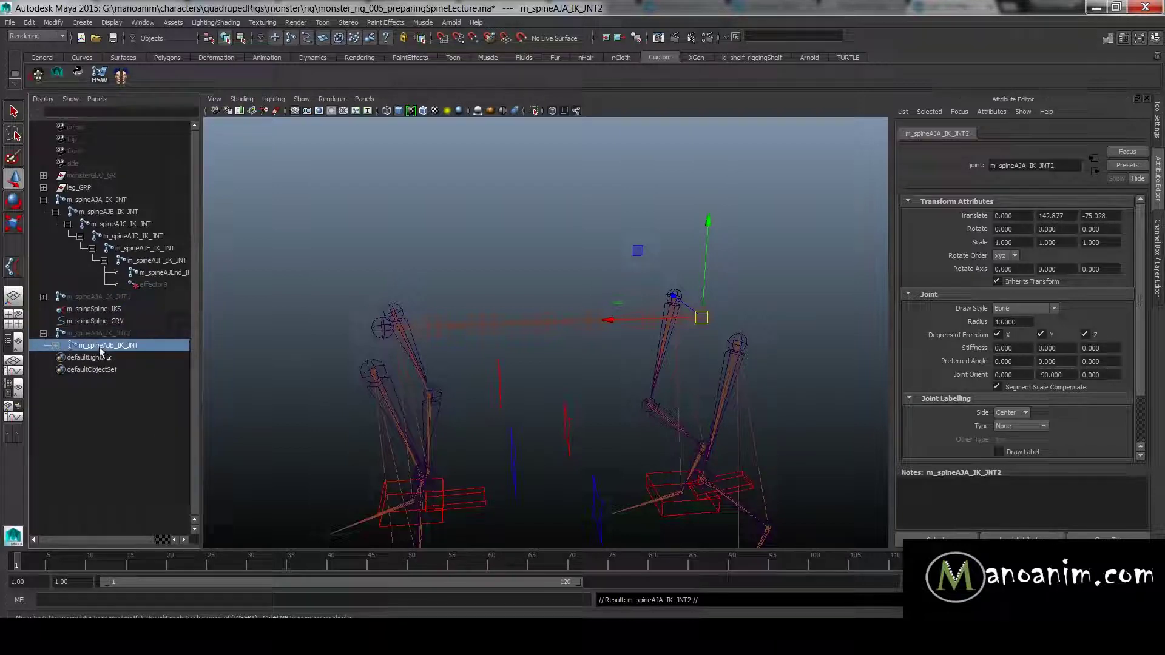
pyautogui.click(100, 348)
pyautogui.keyDown('shift'); pyautogui.click(55, 346); pyautogui.keyUp('shift')
pyautogui.click(161, 404)
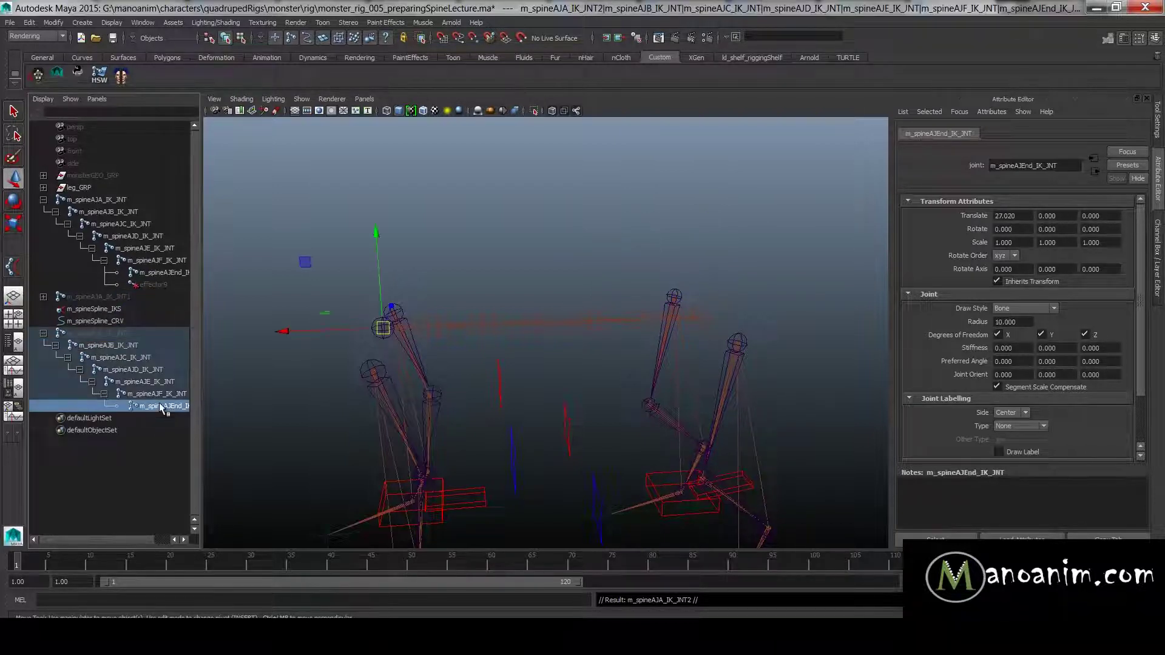
pyautogui.hotkey('shift', 'p')
pyautogui.click(125, 345)
pyautogui.press('Delete')
# - Rename the remaining root joint m_spineAJA_IKDriver_JNT
pyautogui.doubleClick(119, 333)
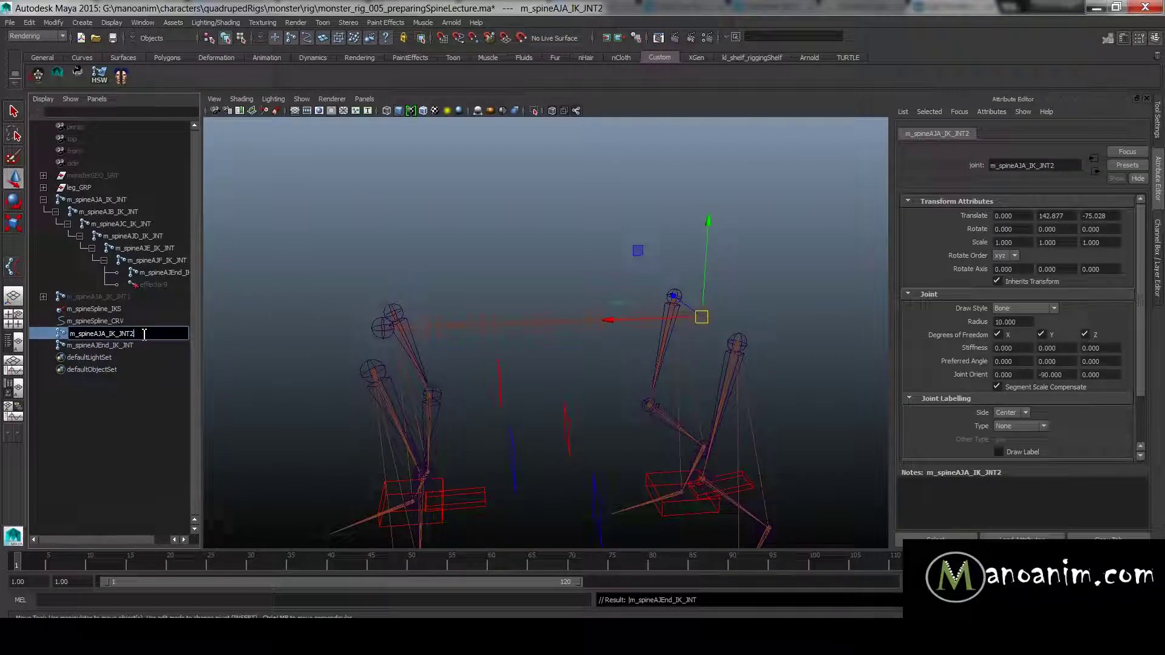
pyautogui.click(144, 335)
pyautogui.press('Left')
pyautogui.press('Left')
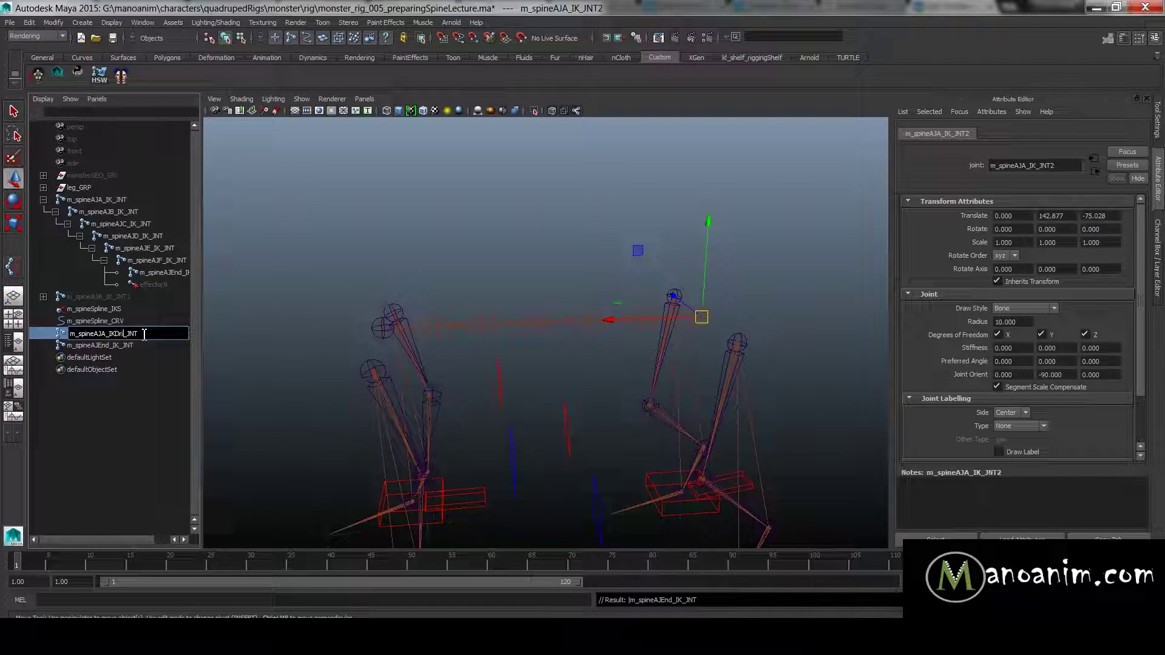
pyautogui.write('Driver')
pyautogui.doubleClick(144, 334)
# - Rename the unparented end joint m_spineAJB_IKDriver_JNT, based on the root driver joint's name
pyautogui.hotkey('ctrl', 'c')
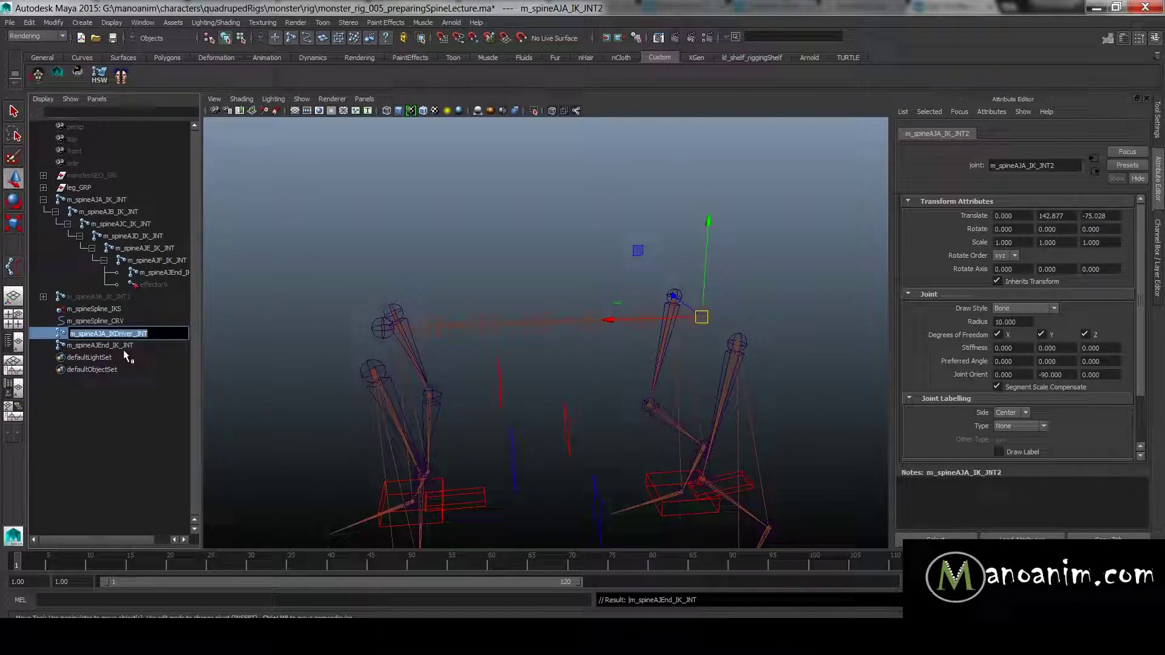
pyautogui.click(123, 346)
pyautogui.doubleClick(129, 346)
pyautogui.hotkey('ctrl', 'v')
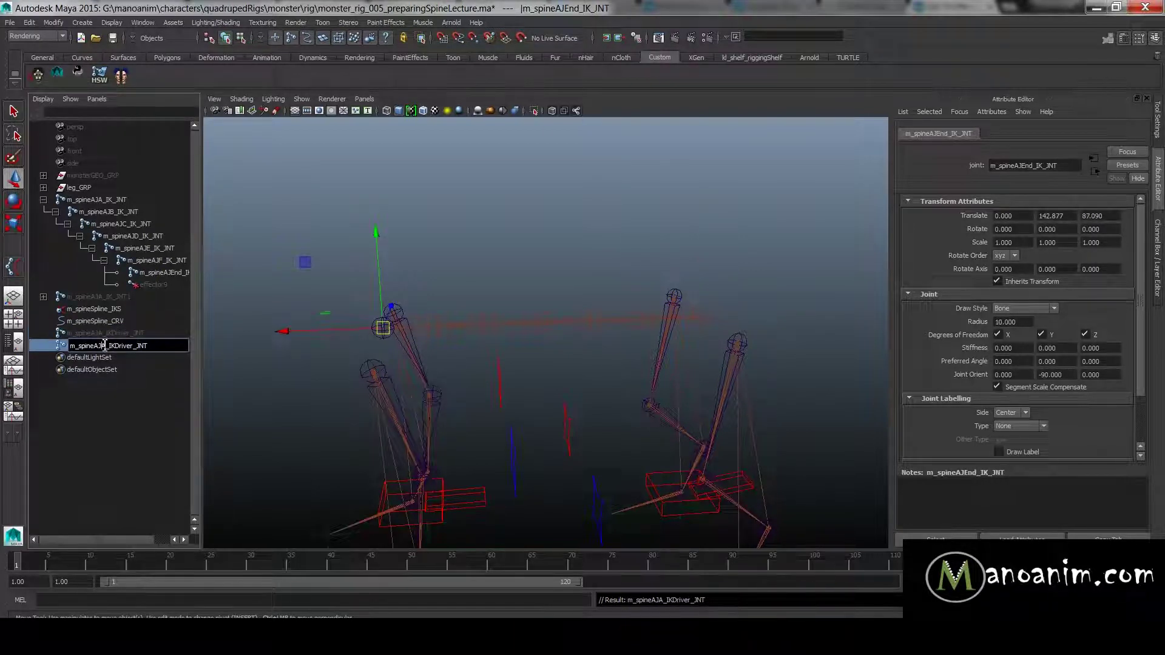
pyautogui.write('B')
# - Unhide both IKDriver joints and show their channels in the Channel Box
pyautogui.moveTo(124, 334); pyautogui.dragTo(122, 344)
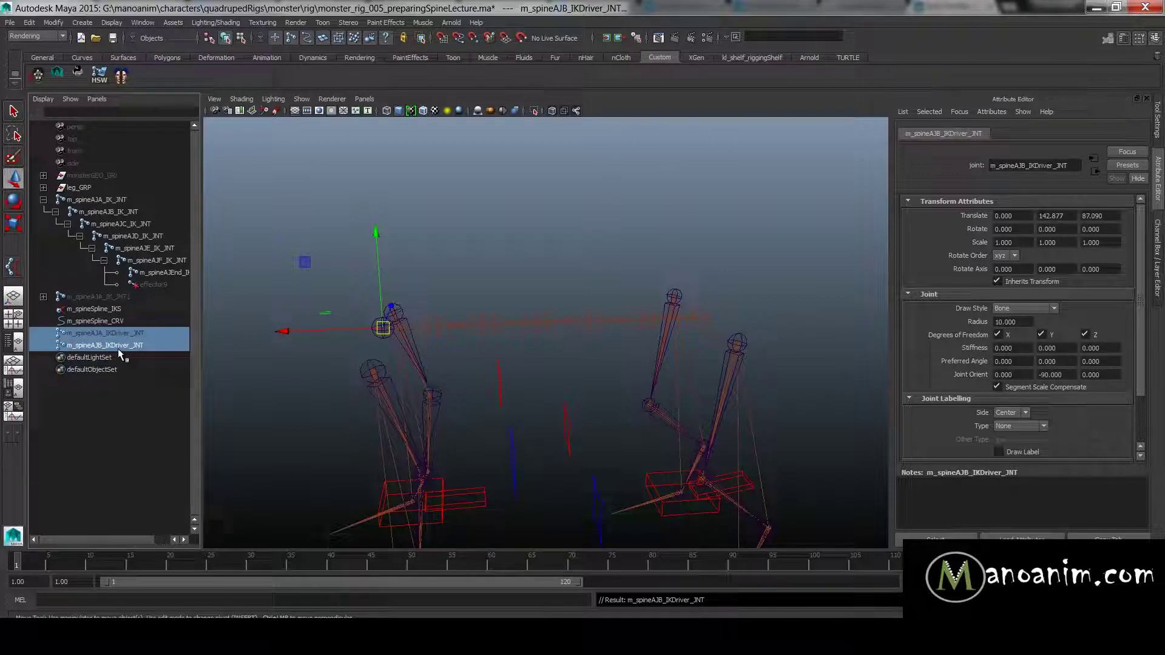
pyautogui.hotkey('shift', 'h')
pyautogui.hotkey('ctrl', 'a')
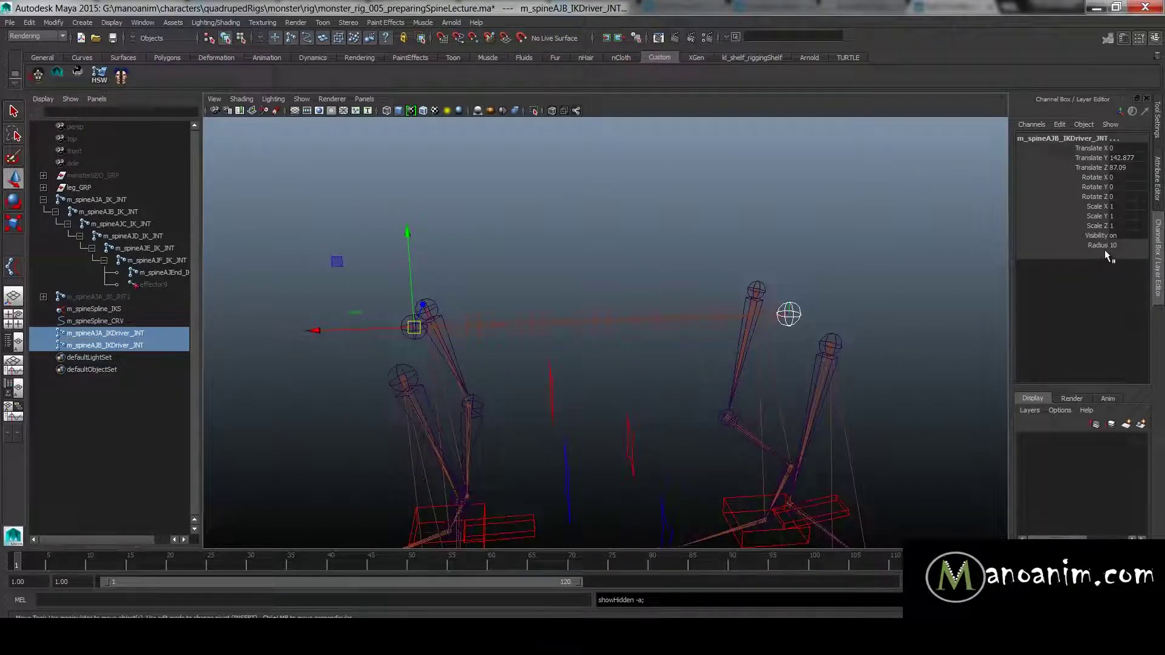
# - Set the radius of both IKDriver joints to 18.2
pyautogui.click(1073, 245)
pyautogui.moveTo(922, 252); pyautogui.dragTo(973, 259, button='middle')
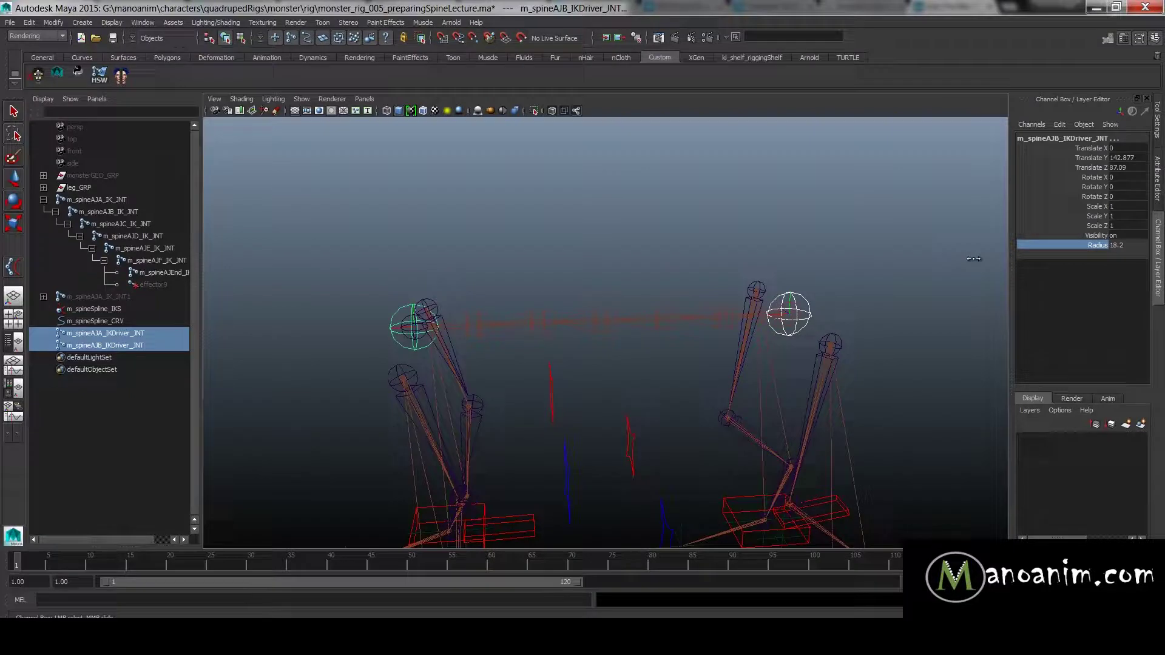
pyautogui.click(632, 182)
pyautogui.click(403, 315)
pyautogui.press('w')
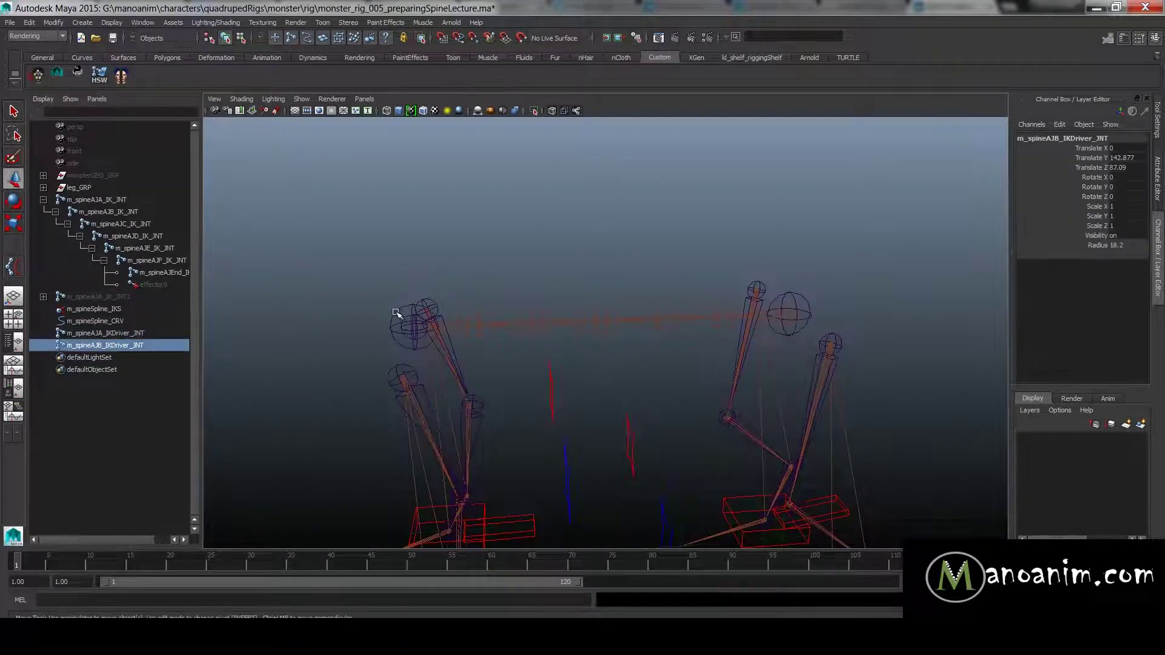
pyautogui.keyDown('shift'); pyautogui.click(807, 303); pyautogui.keyUp('shift')
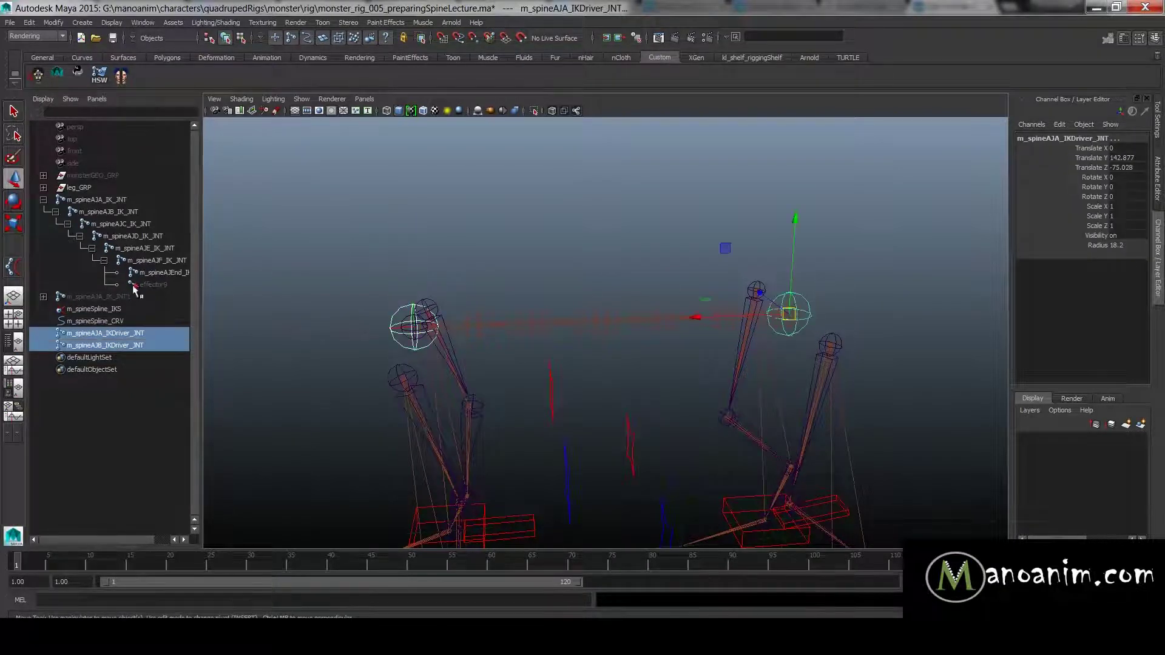
pyautogui.keyDown('ctrl'); pyautogui.click(122, 322); pyautogui.keyUp('ctrl')
pyautogui.keyDown('alt'); pyautogui.moveTo(512, 294); pyautogui.dragTo(513, 271); pyautogui.keyUp('alt')
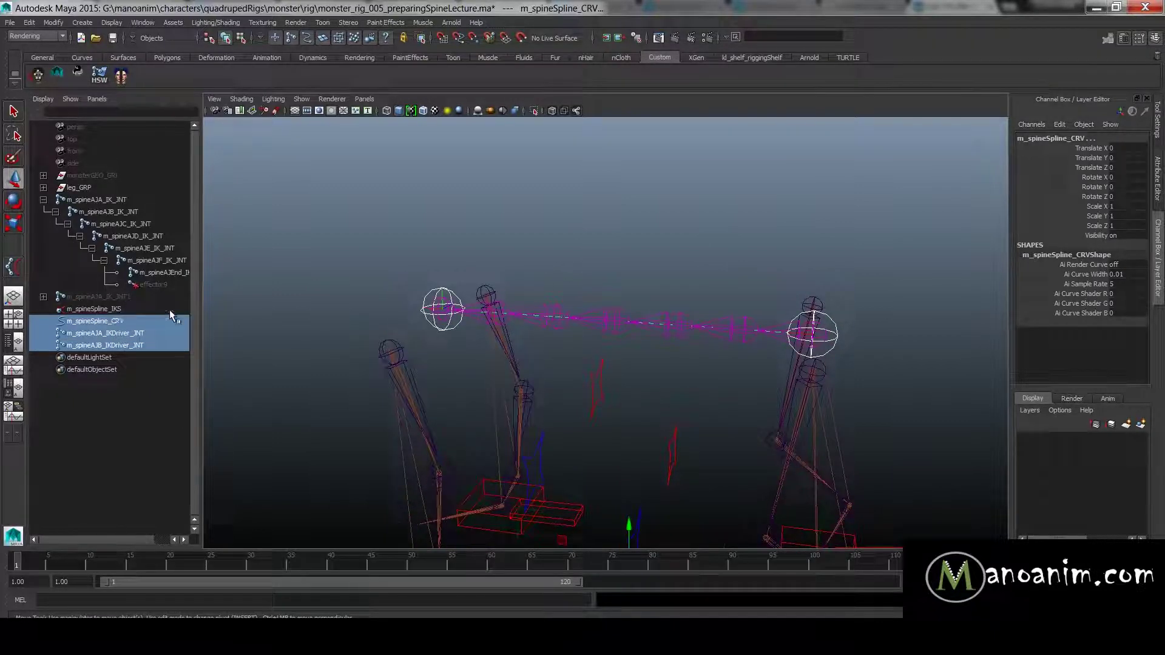
pyautogui.press('space')
pyautogui.moveTo(759, 273); pyautogui.dragTo(845, 320)
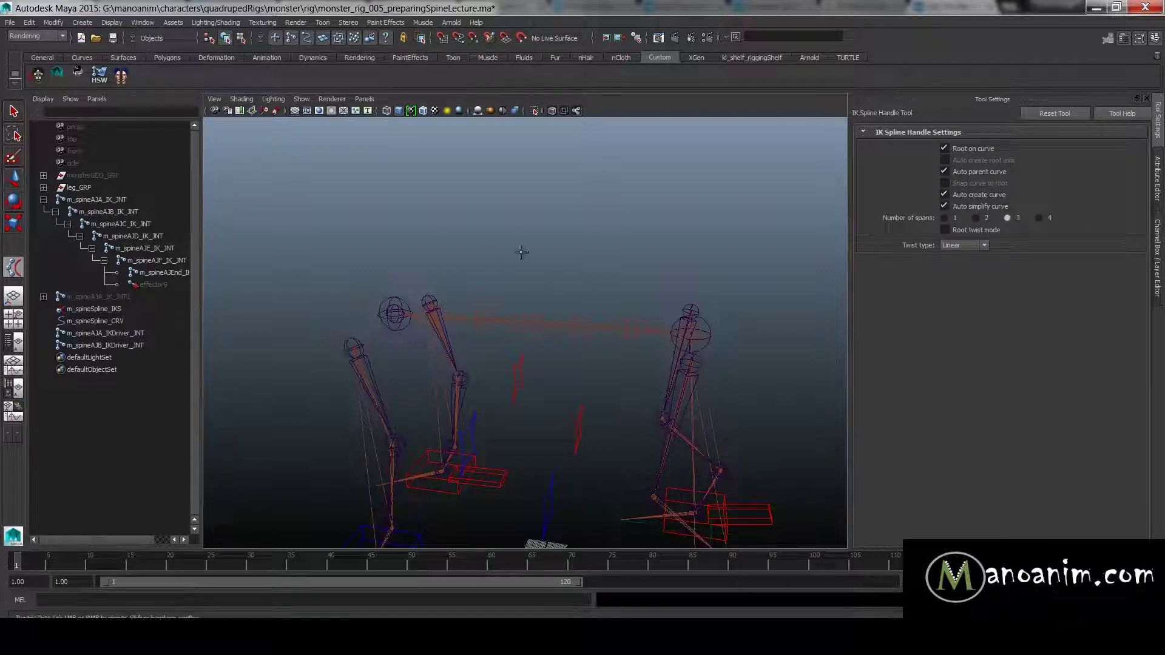
pyautogui.keyDown('alt'); pyautogui.moveTo(523, 254); pyautogui.dragTo(536, 252); pyautogui.keyUp('alt')
pyautogui.press('w')
# - Smooth bind m_spineSpline_CRV to the two IKDriver joints, using reset default options with Bind to set to Selected joints
pyautogui.click(137, 339)
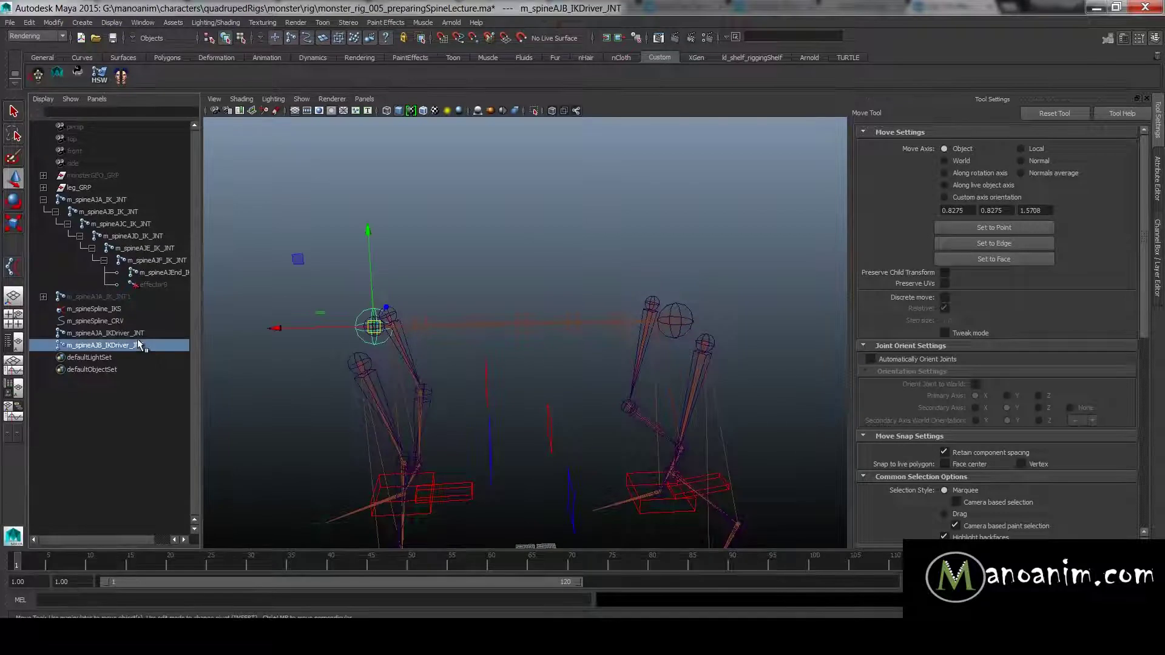
pyautogui.keyDown('ctrl'); pyautogui.click(115, 333); pyautogui.keyUp('ctrl')
pyautogui.keyDown('ctrl'); pyautogui.click(93, 321); pyautogui.keyUp('ctrl')
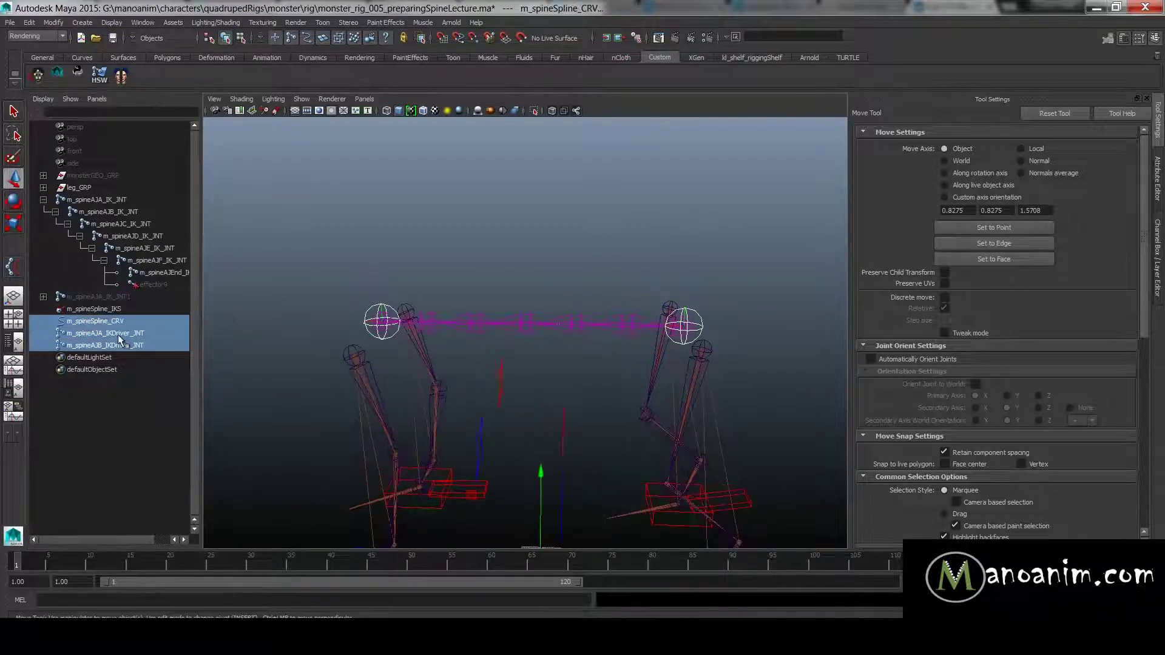
pyautogui.press('space')
pyautogui.click(645, 275)
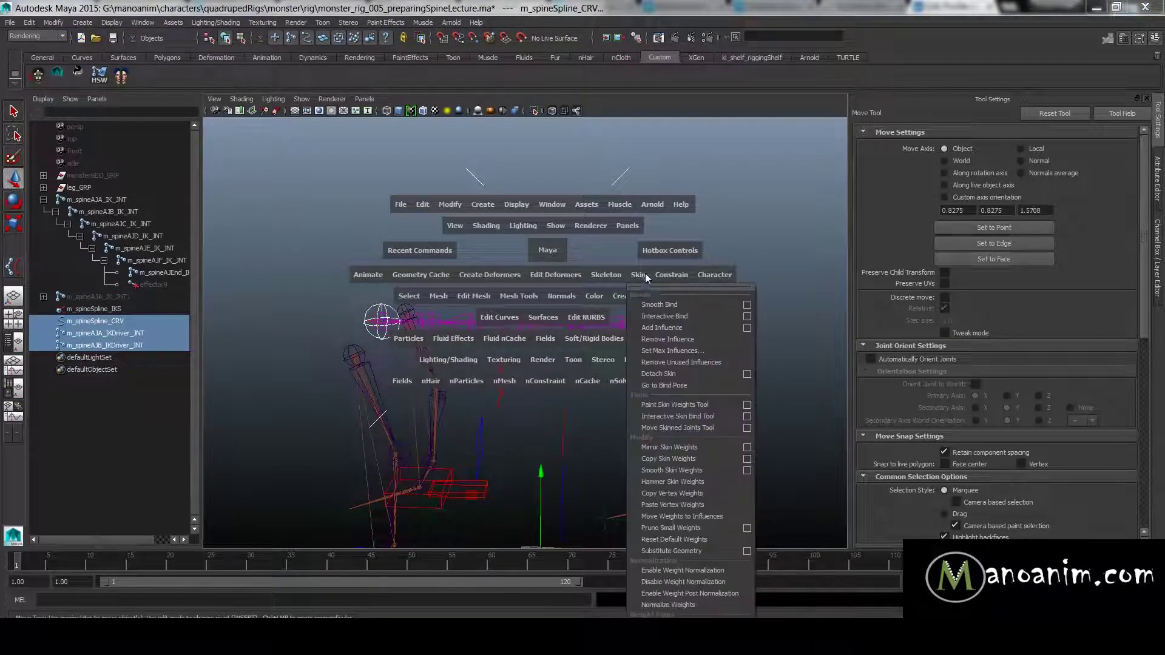
pyautogui.click(748, 305)
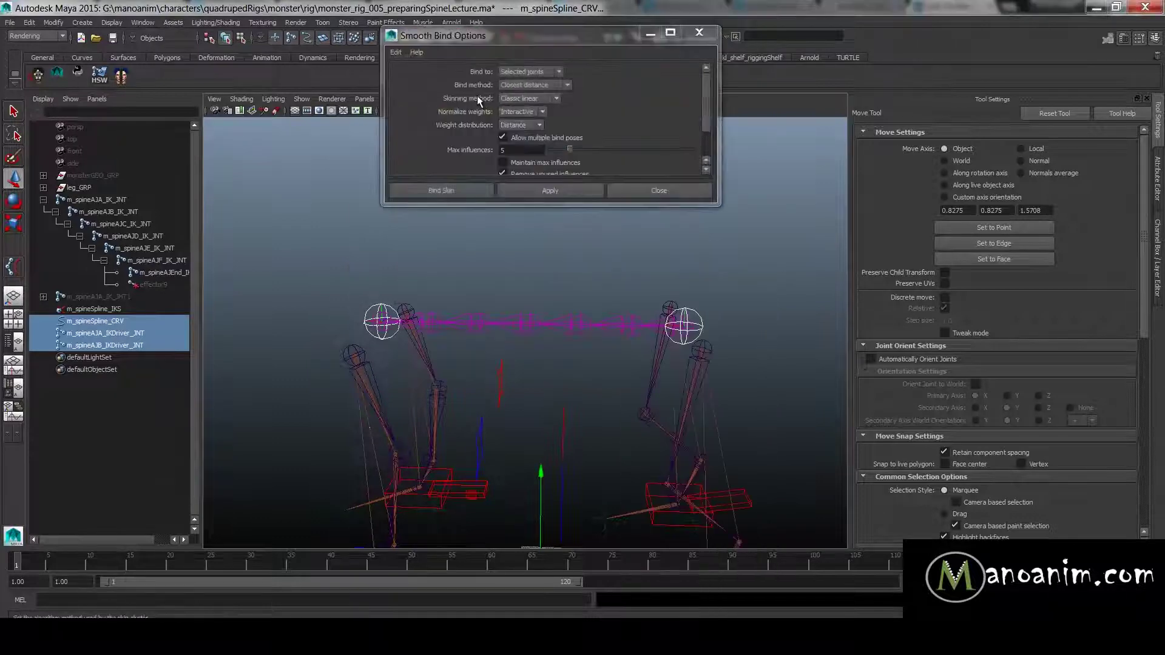
pyautogui.click(403, 52)
pyautogui.click(413, 71)
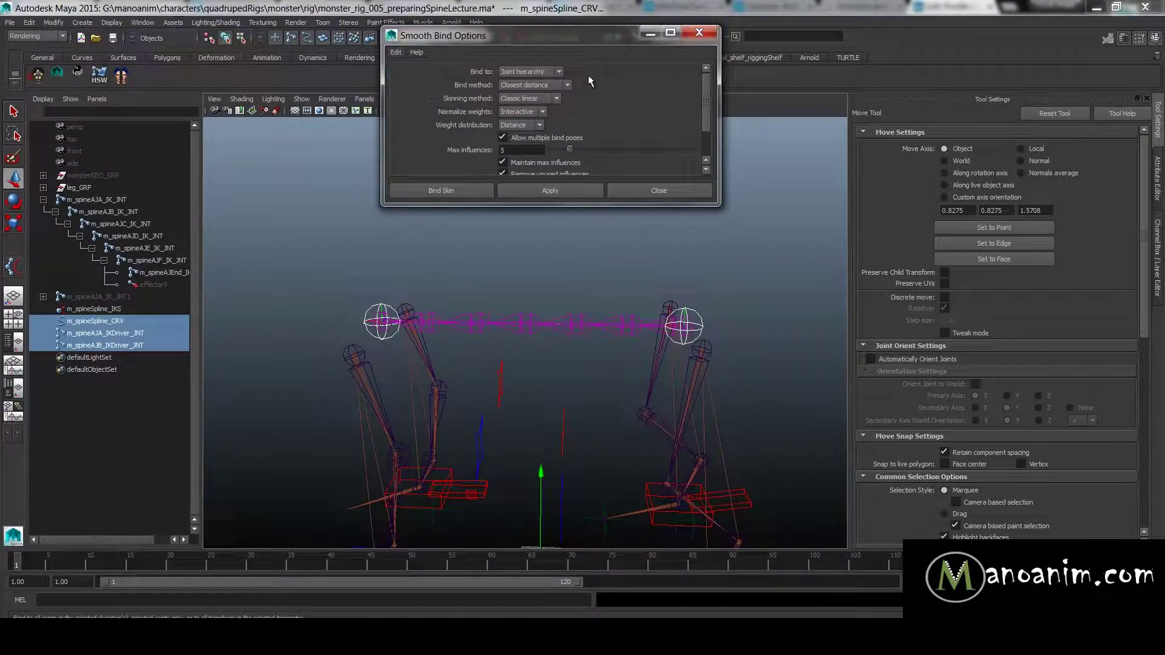
pyautogui.click(537, 72)
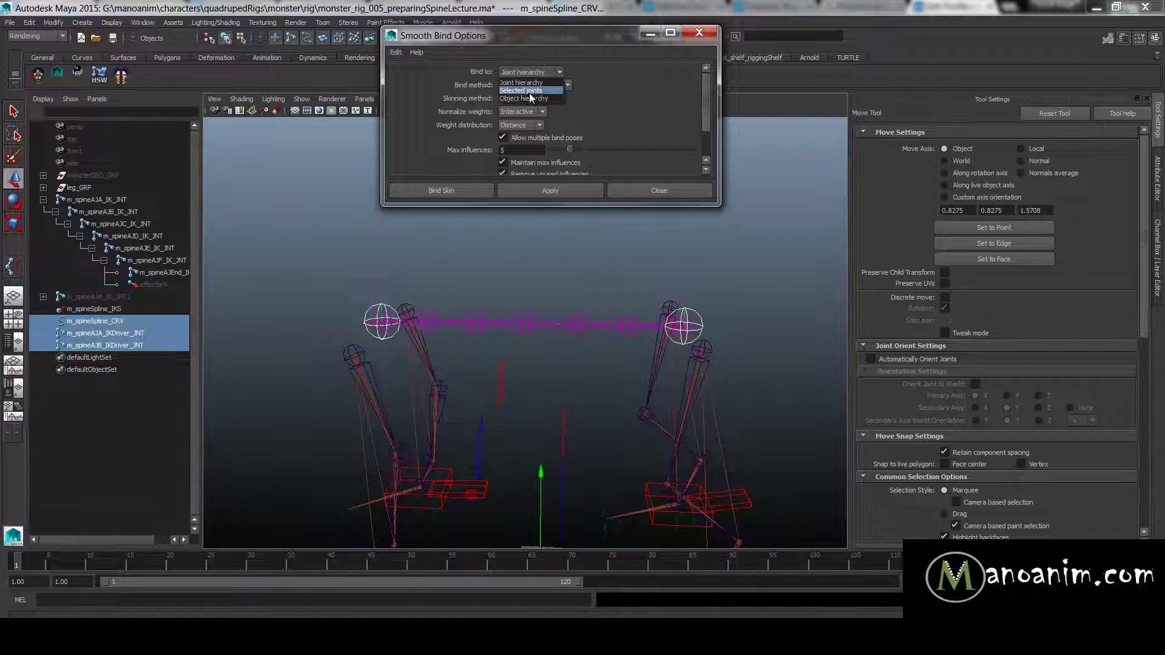
pyautogui.click(529, 93)
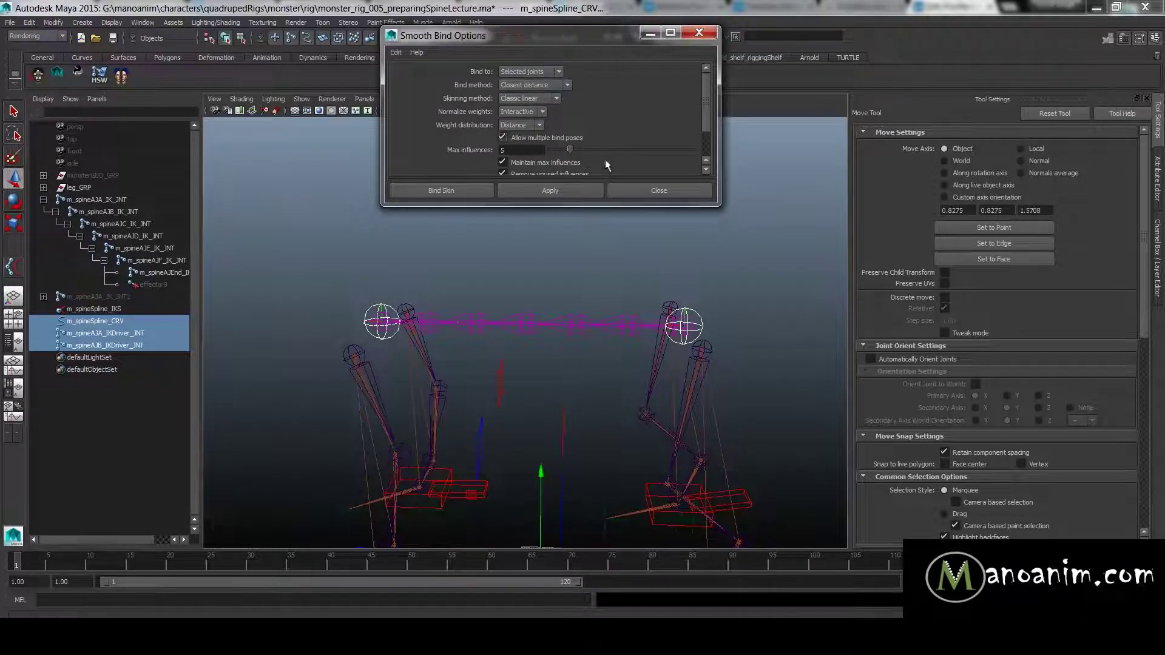
pyautogui.click(460, 187)
# - Move each IKDriver joint to test how the bound spine curve follows, and undo the test moves
pyautogui.click(388, 322)
pyautogui.moveTo(391, 321); pyautogui.dragTo(410, 302)
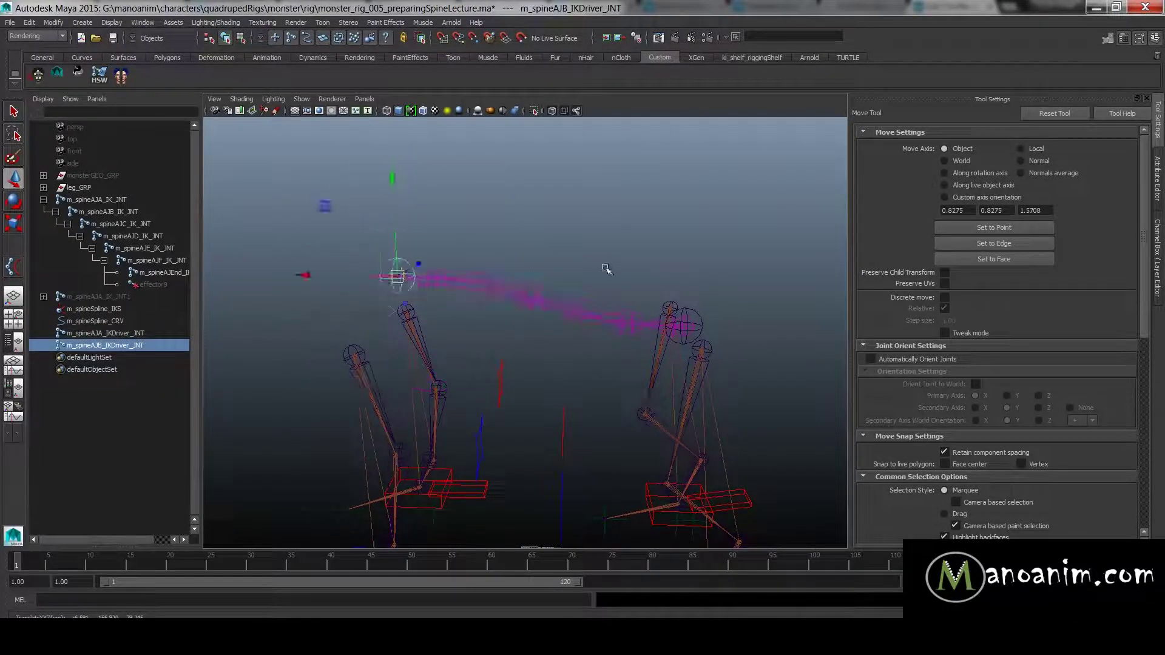
pyautogui.click(683, 322)
pyautogui.moveTo(683, 322); pyautogui.dragTo(660, 211)
pyautogui.moveTo(685, 434); pyautogui.dragTo(645, 449)
pyautogui.hotkey('ctrl', 'z')
pyautogui.click(486, 224)
pyautogui.keyDown('alt'); pyautogui.moveTo(673, 364); pyautogui.dragTo(613, 336, button='right'); pyautogui.keyUp('alt')
pyautogui.keyDown('alt'); pyautogui.moveTo(613, 336); pyautogui.dragTo(625, 267, button='middle'); pyautogui.keyUp('alt')
pyautogui.keyDown('alt'); pyautogui.moveTo(625, 267); pyautogui.dragTo(680, 319, button='right'); pyautogui.keyUp('alt')
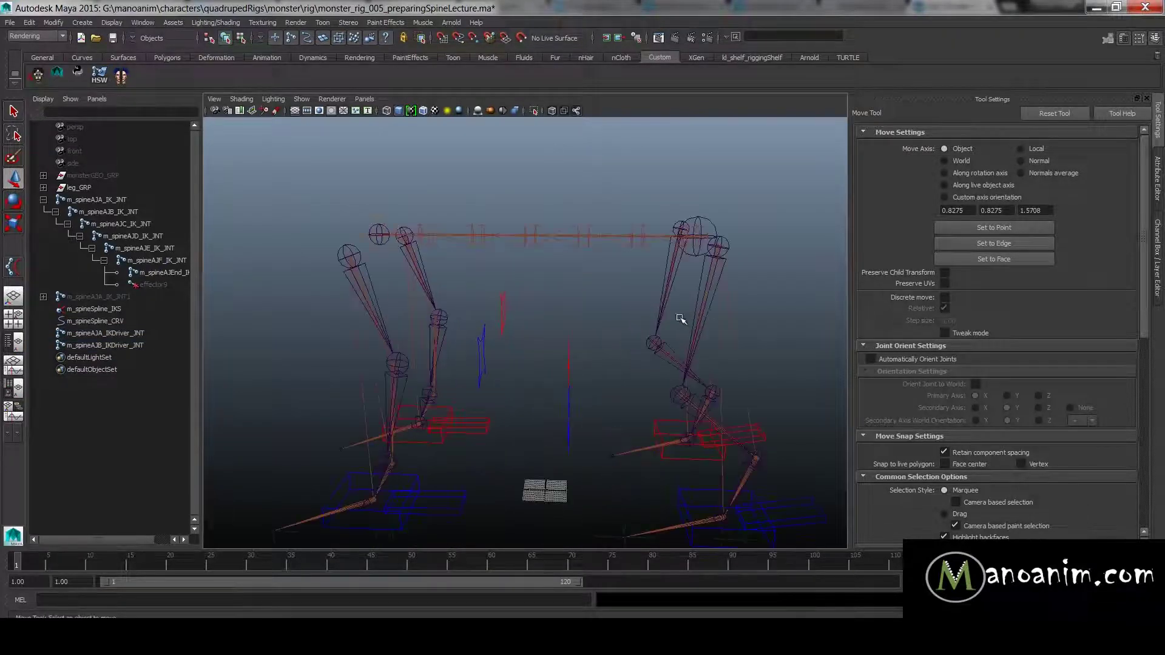
pyautogui.scroll(-3, 727, 341)
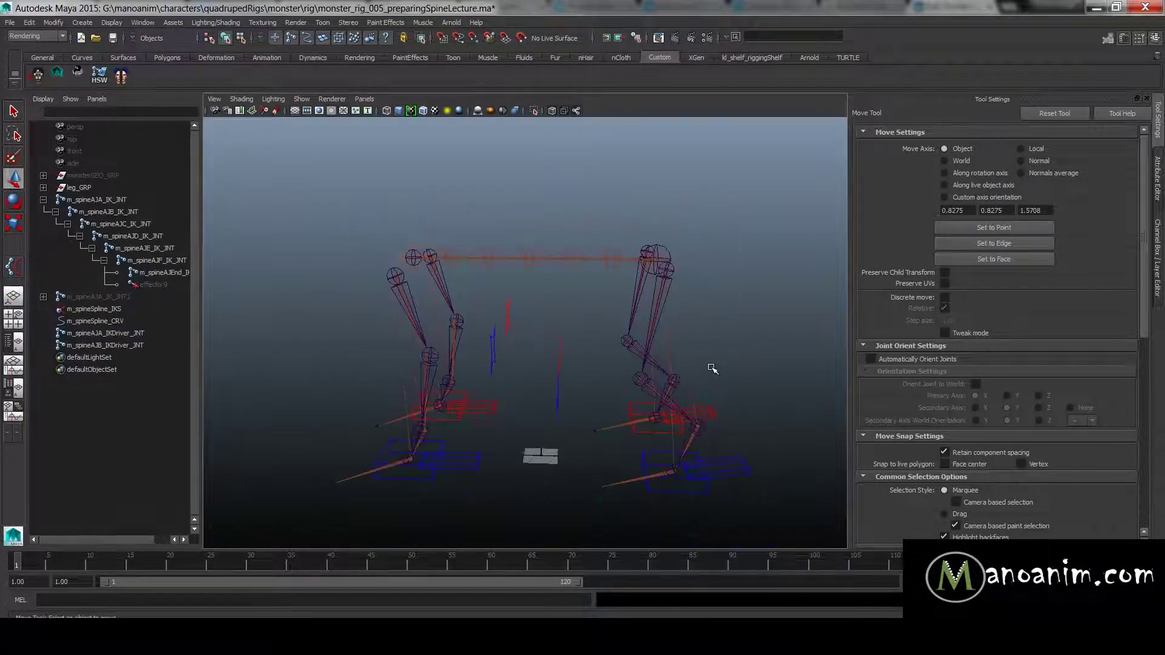
# - Collapse the m_spineAJA_IK_JNT hierarchy in the Outliner
pyautogui.click(43, 199)
pyautogui.click(43, 212)
pyautogui.click(43, 212)
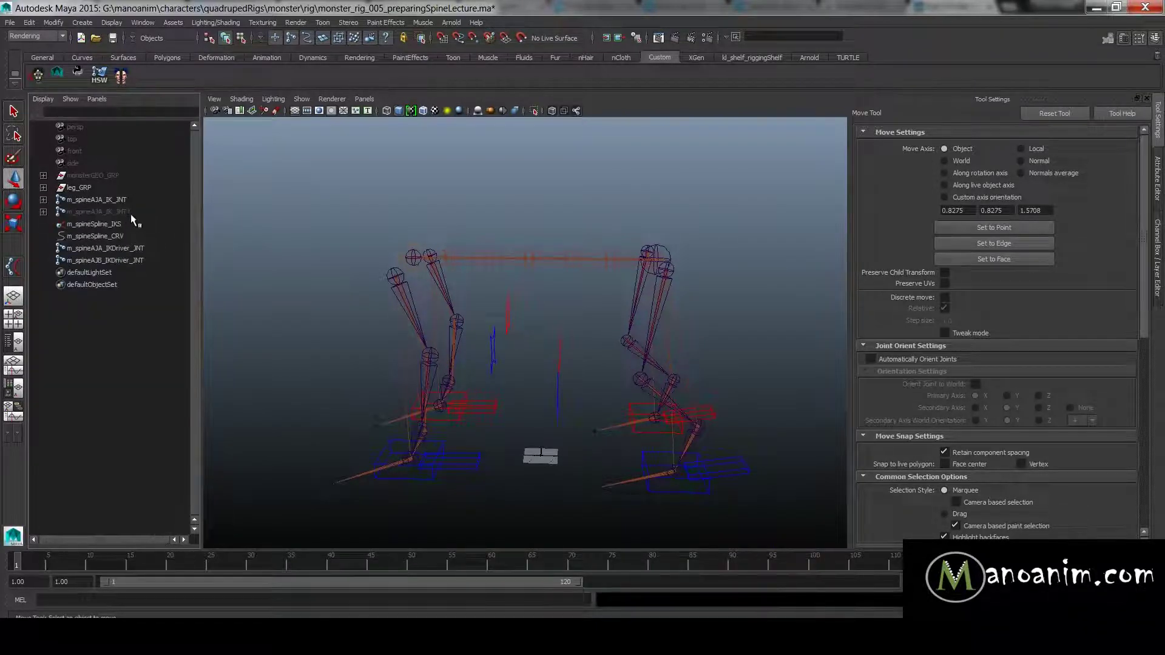
pyautogui.moveTo(122, 223); pyautogui.dragTo(118, 261)
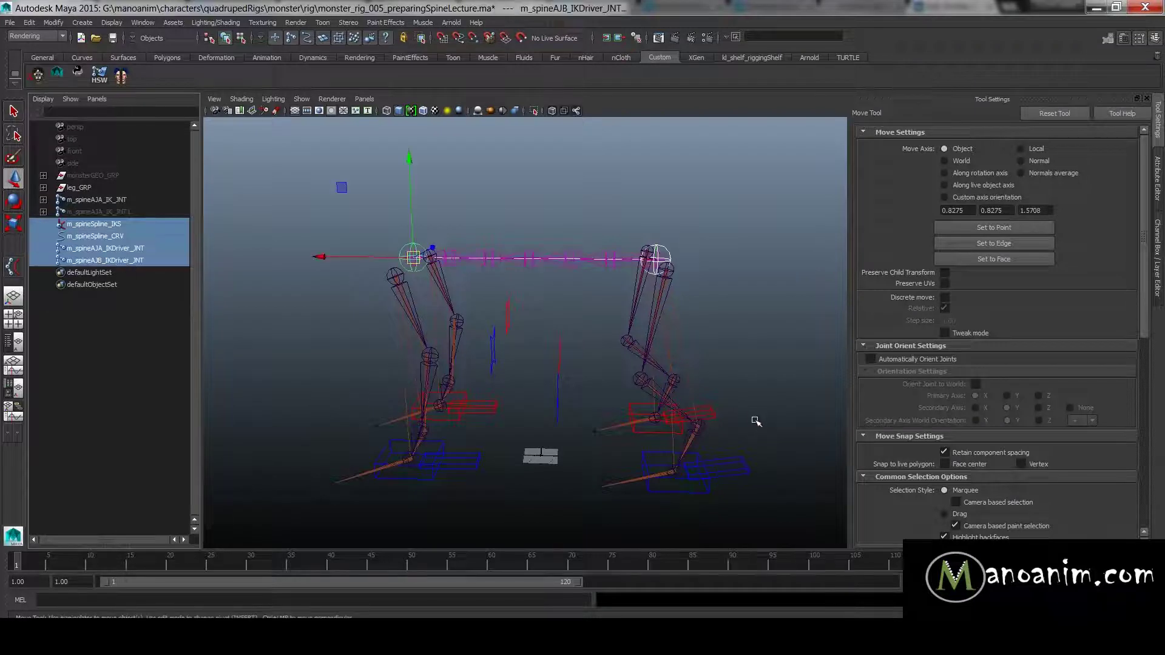
pyautogui.click(749, 423)
# - Duplicate l_legHindCTRLOrient_GRP of the left hind foot control and unparent the copy to the world
pyautogui.click(692, 473)
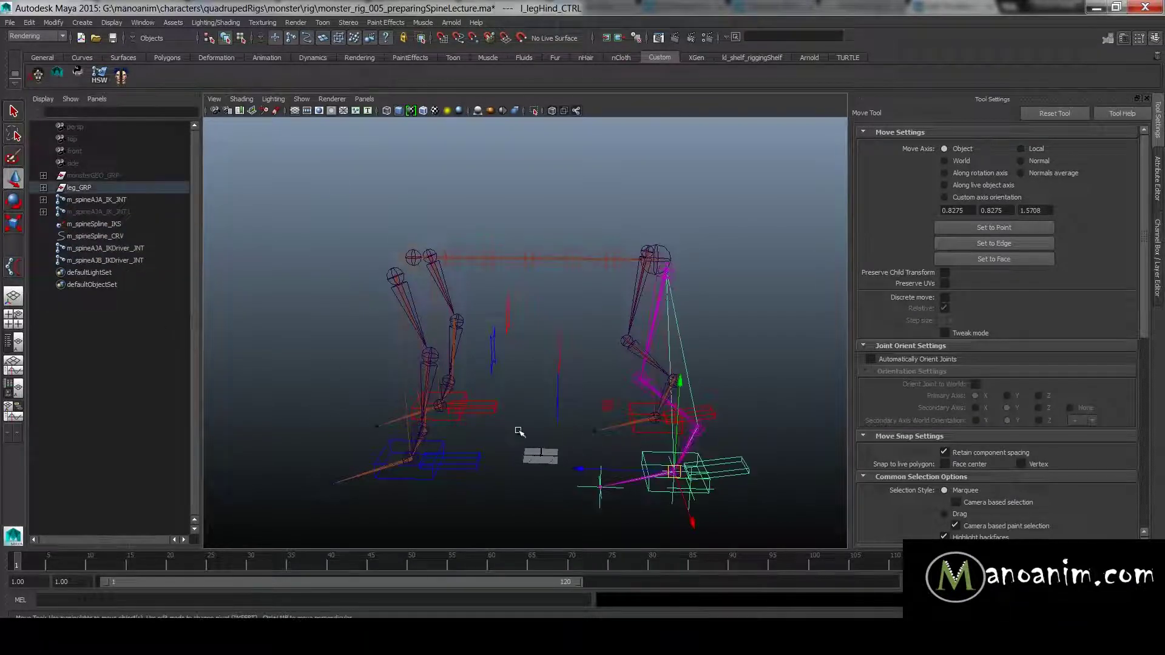
pyautogui.press('f')
pyautogui.click(117, 225)
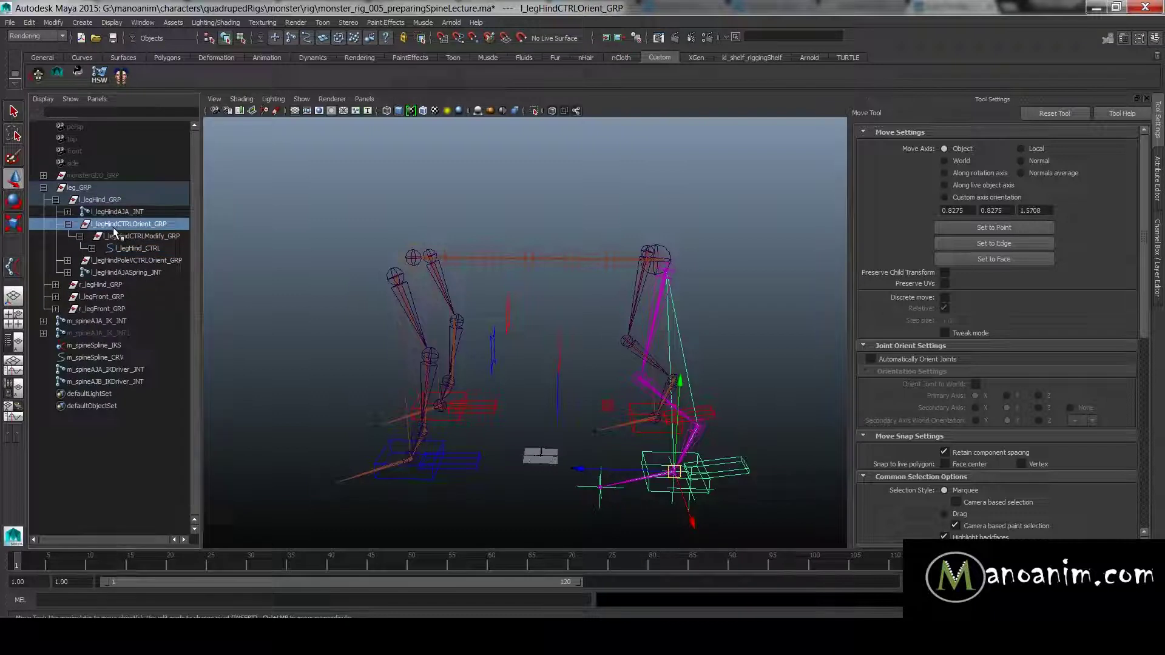
pyautogui.hotkey('ctrl', 'd')
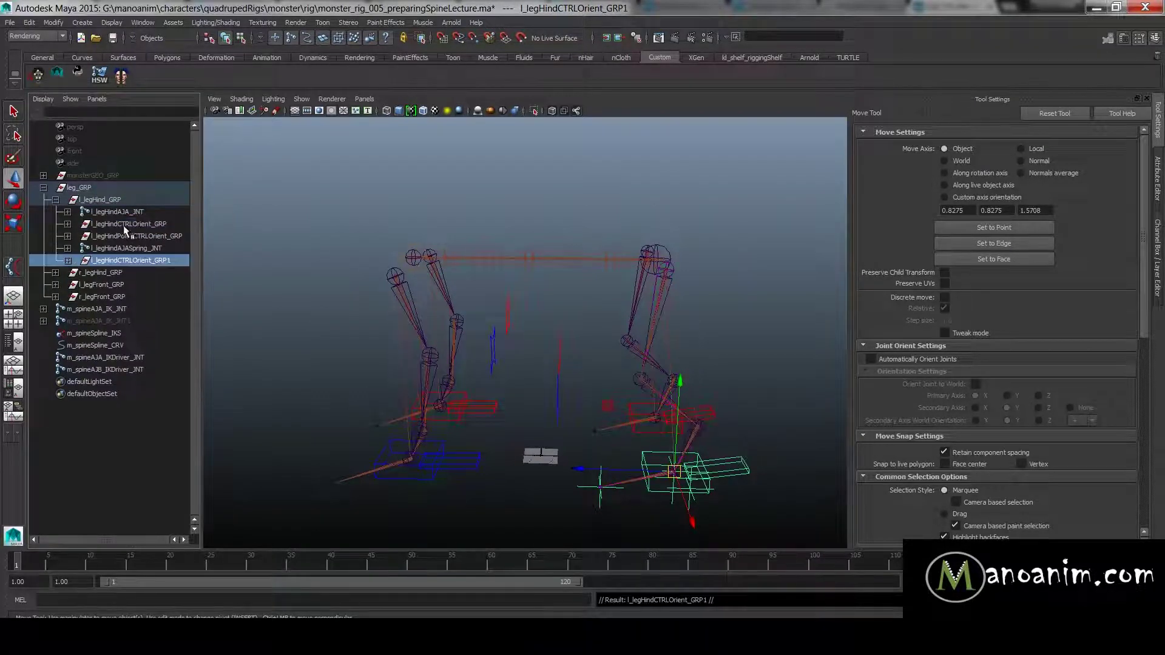
pyautogui.hotkey('shift', 'p')
# - Delete the leftover child nodes beneath the duplicated l_legHind_CTRL curve
pyautogui.click(43, 273)
pyautogui.click(55, 284)
pyautogui.click(68, 297)
pyautogui.moveTo(99, 307); pyautogui.dragTo(125, 337)
pyautogui.press('Delete')
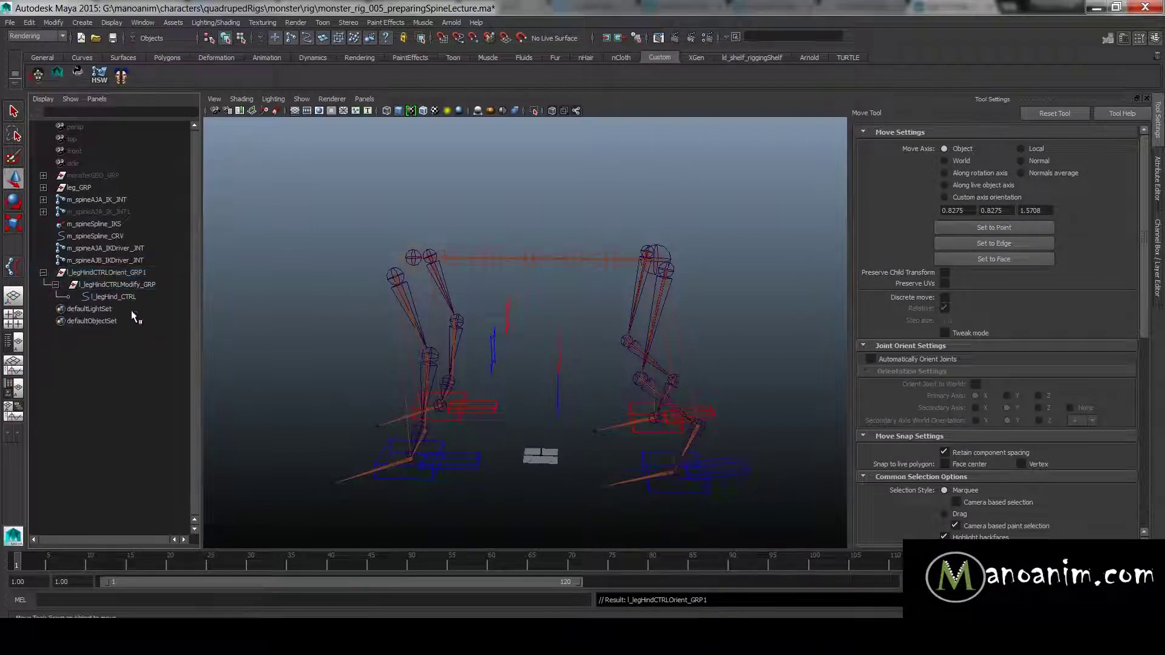
# - Move the duplicated l_legHindCTRLOrient_GRP1 group onto the m_spineAJA_IKDriver_JNT joint
pyautogui.click(129, 273)
pyautogui.keyDown('alt'); pyautogui.moveTo(740, 336); pyautogui.dragTo(710, 345); pyautogui.keyUp('alt')
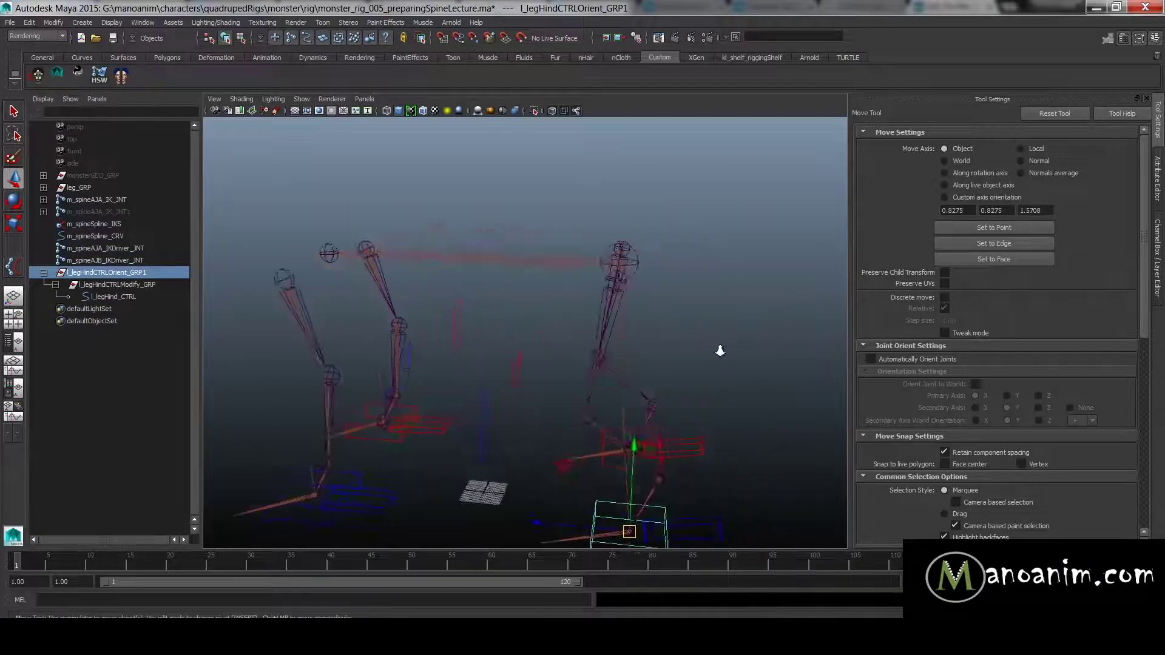
pyautogui.press('f')
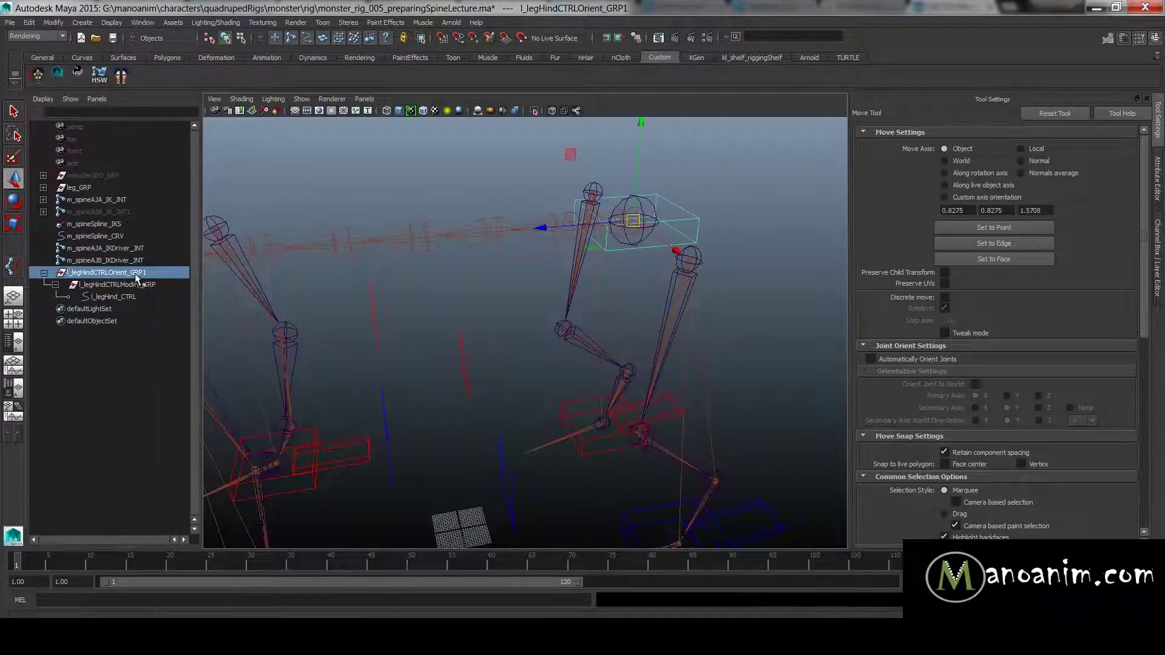
# - Copy the name m_spineAJA_IKDriver_JNT from the driver joint and give it to the duplicated top group
pyautogui.doubleClick(136, 275)
pyautogui.doubleClick(144, 250)
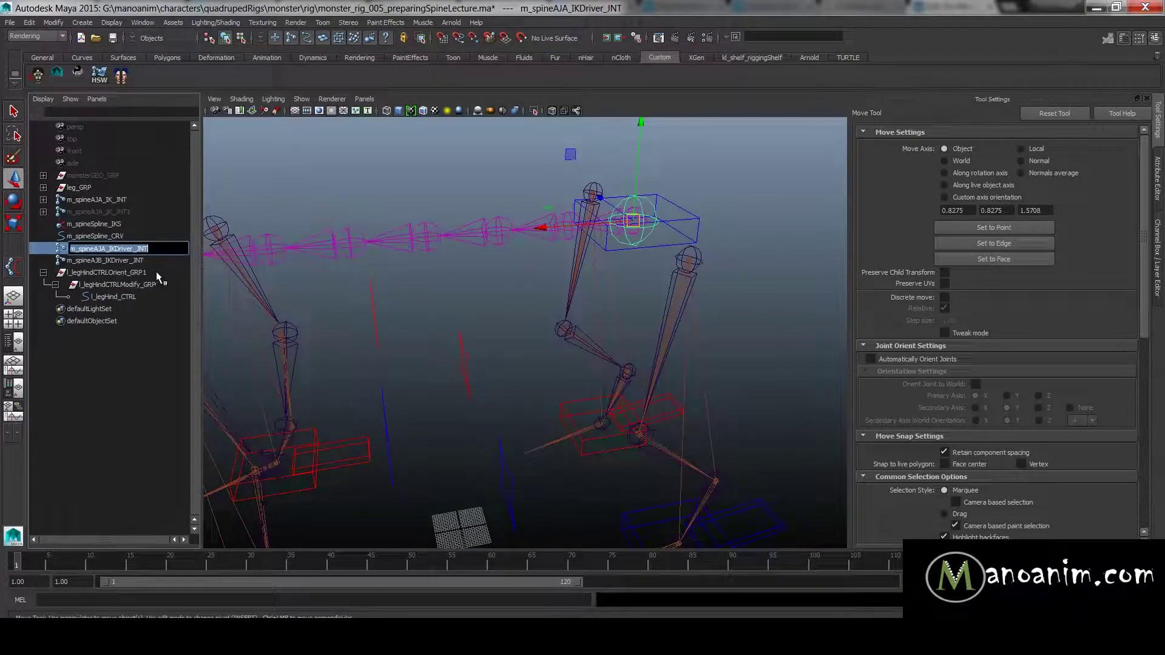
pyautogui.hotkey('ctrl', 'c')
pyautogui.doubleClick(136, 275)
pyautogui.hotkey('ctrl', 'v')
pyautogui.press('Return')
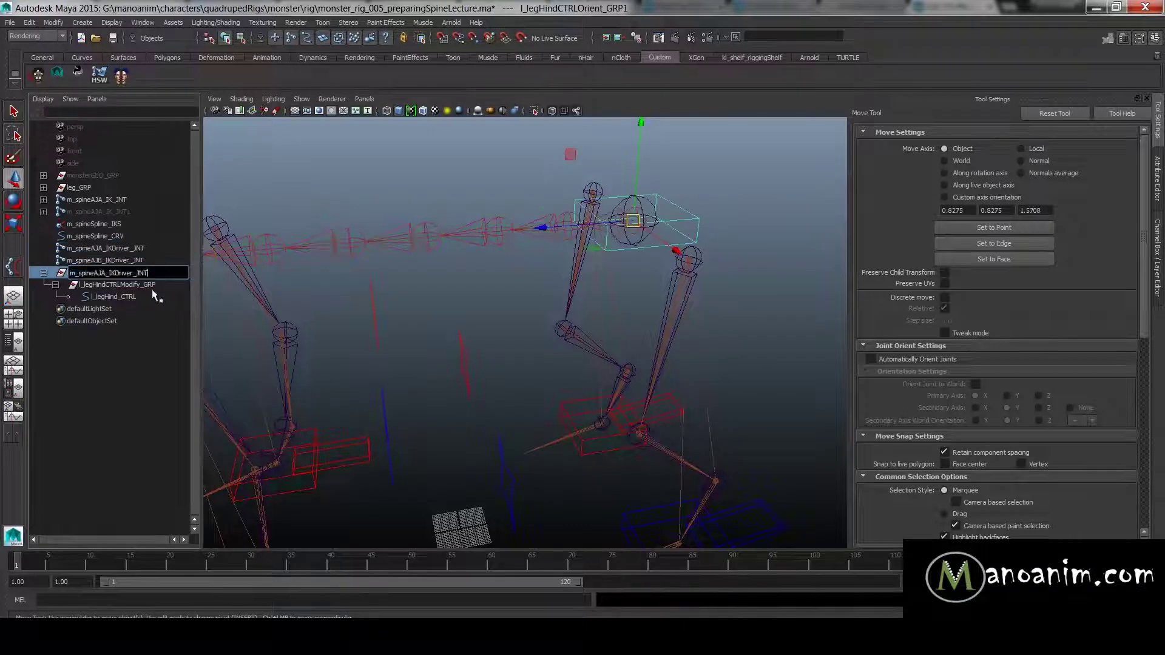
# - Rename the duplicated l_legHind_CTRL curve m_spineAJA_IKDriver_CTRL
pyautogui.doubleClick(162, 297)
pyautogui.hotkey('ctrl', 'v')
pyautogui.hotkey('shift', 'Left')
pyautogui.hotkey('shift', 'Left')
pyautogui.hotkey('shift', 'Left')
pyautogui.write('CTRL')
pyautogui.hotkey('ctrl', 'a')
pyautogui.press('Return')
# - Rename the duplicated l_legHindCTRLModify_GRP group m_spineAJA_IKDriver_CTRLModify_GRP
pyautogui.doubleClick(147, 286)
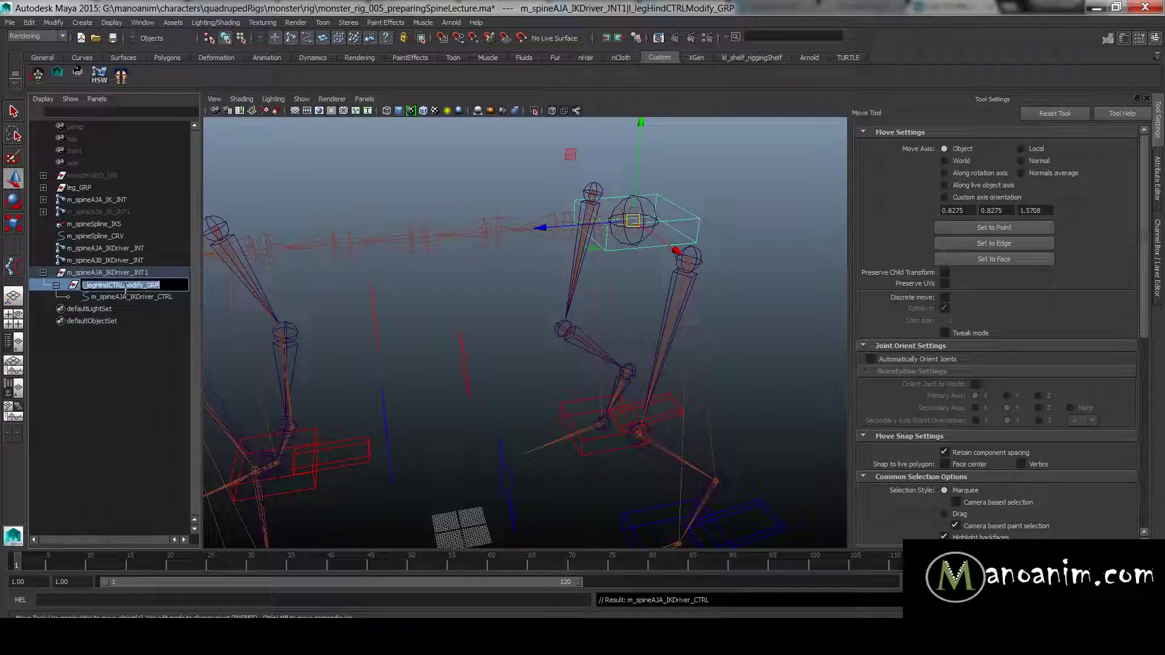
pyautogui.moveTo(124, 288); pyautogui.dragTo(40, 287)
pyautogui.hotkey('ctrl', 'v')
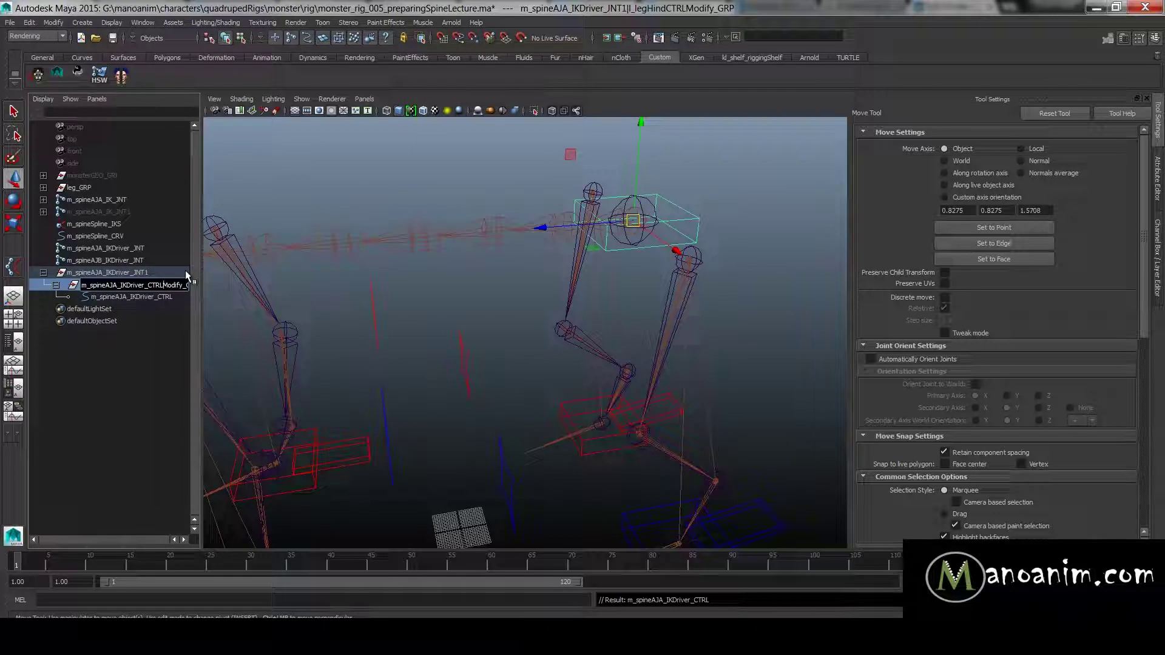
pyautogui.hotkey('ctrl', 'a')
# - Try to replace the first part of the top group's name with m_spineAJA_IKDriver_CTRL, widening the Outliner to read the full names
pyautogui.doubleClick(140, 296)
pyautogui.doubleClick(124, 273)
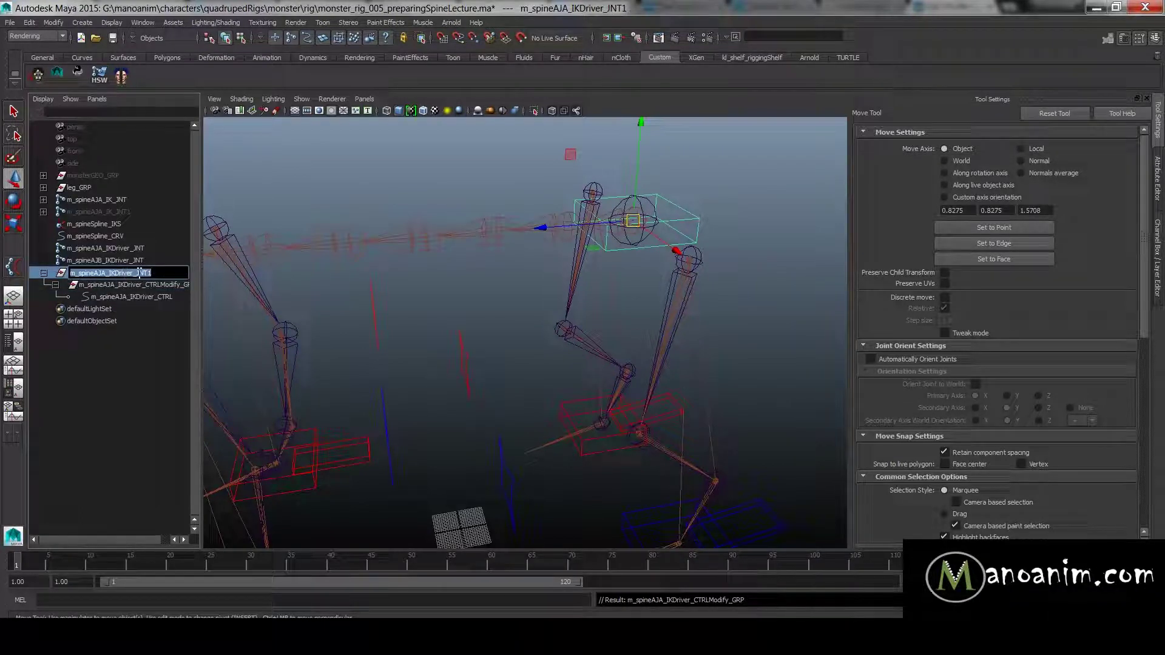
pyautogui.moveTo(114, 275); pyautogui.dragTo(68, 275)
pyautogui.hotkey('ctrl', 'v')
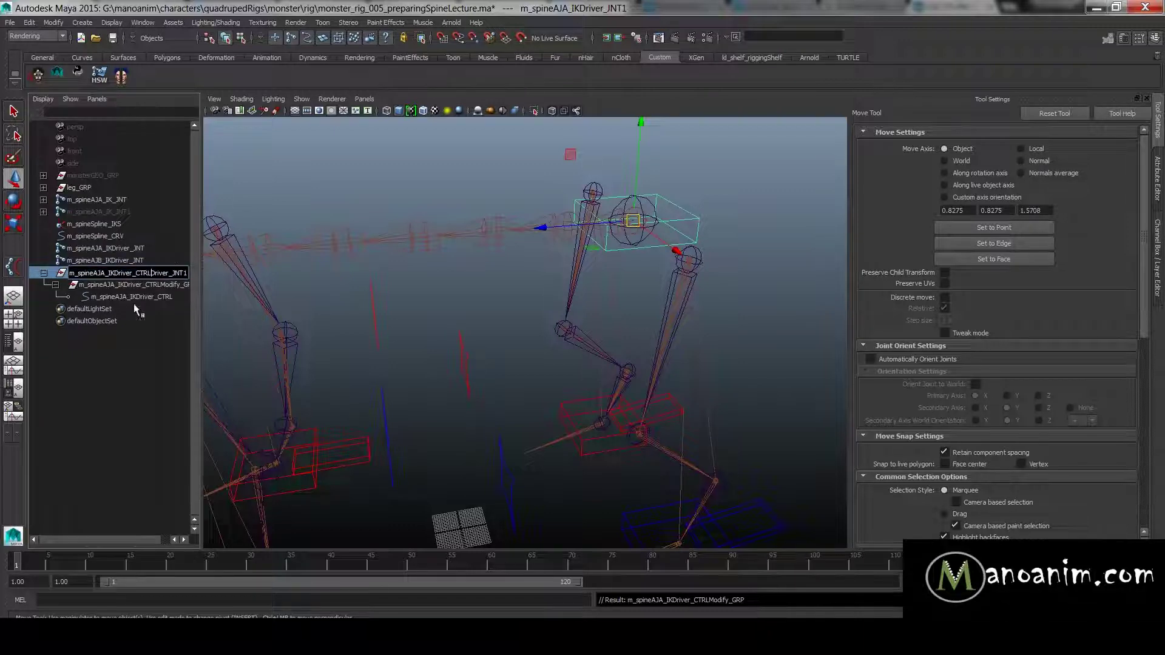
pyautogui.moveTo(200, 280); pyautogui.dragTo(307, 275)
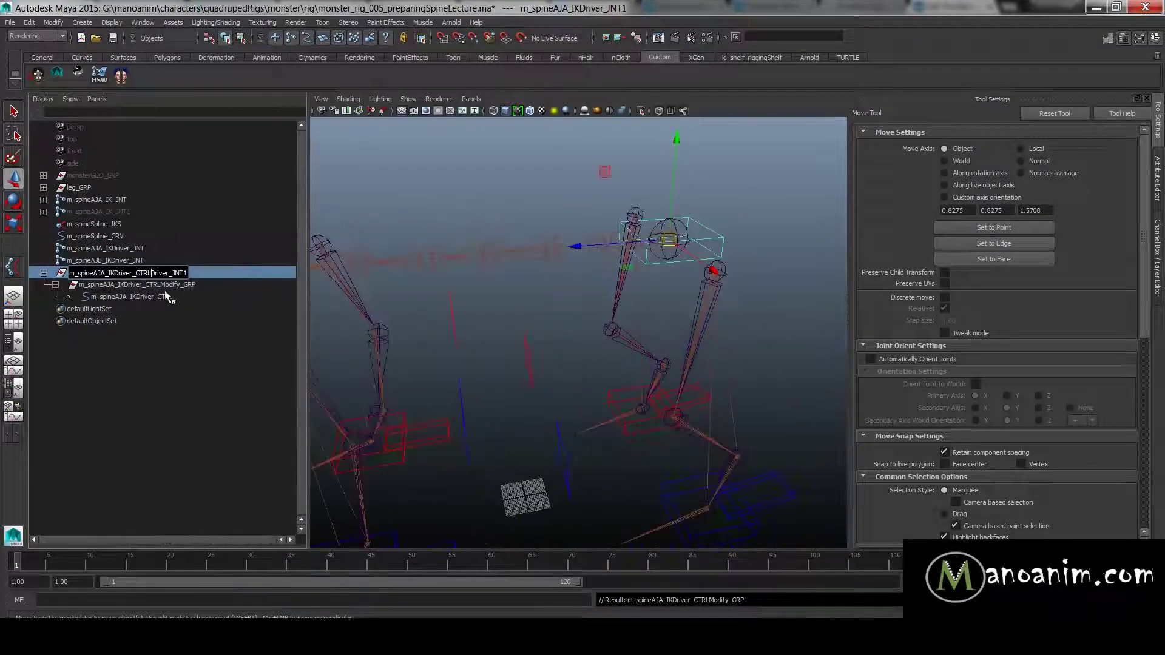
pyautogui.hotkey('ctrl', 'z')
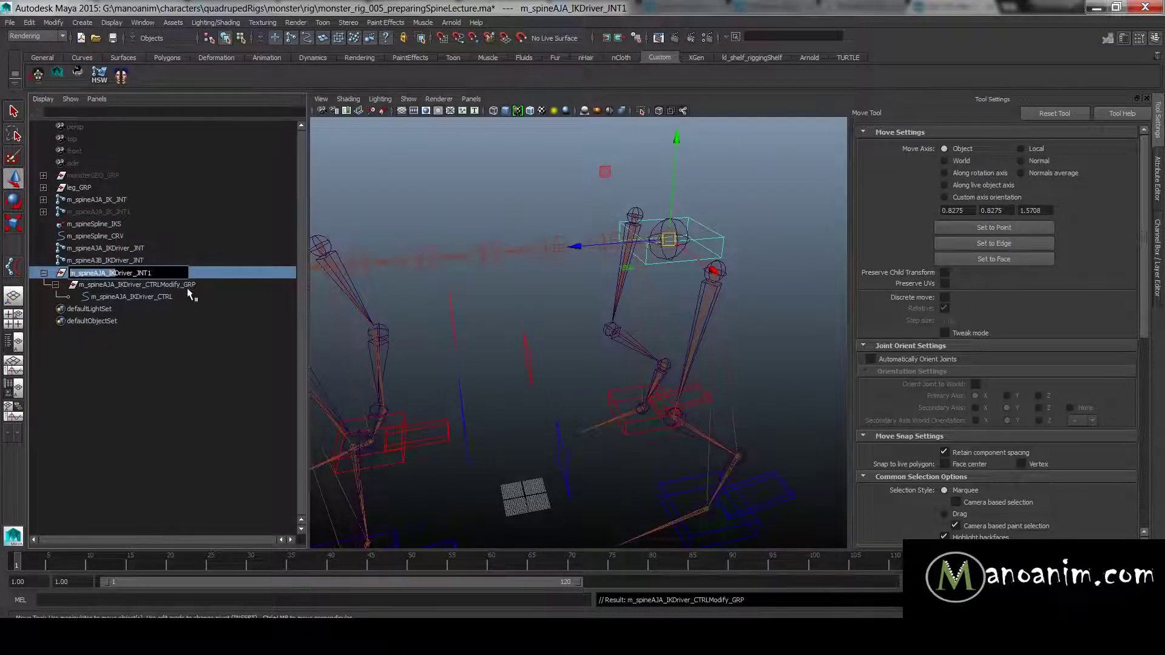
# - Rename the top group m_spineAJA_IKDriver_CTRLOrient_GRP, based on the Modify group's name
pyautogui.doubleClick(159, 274)
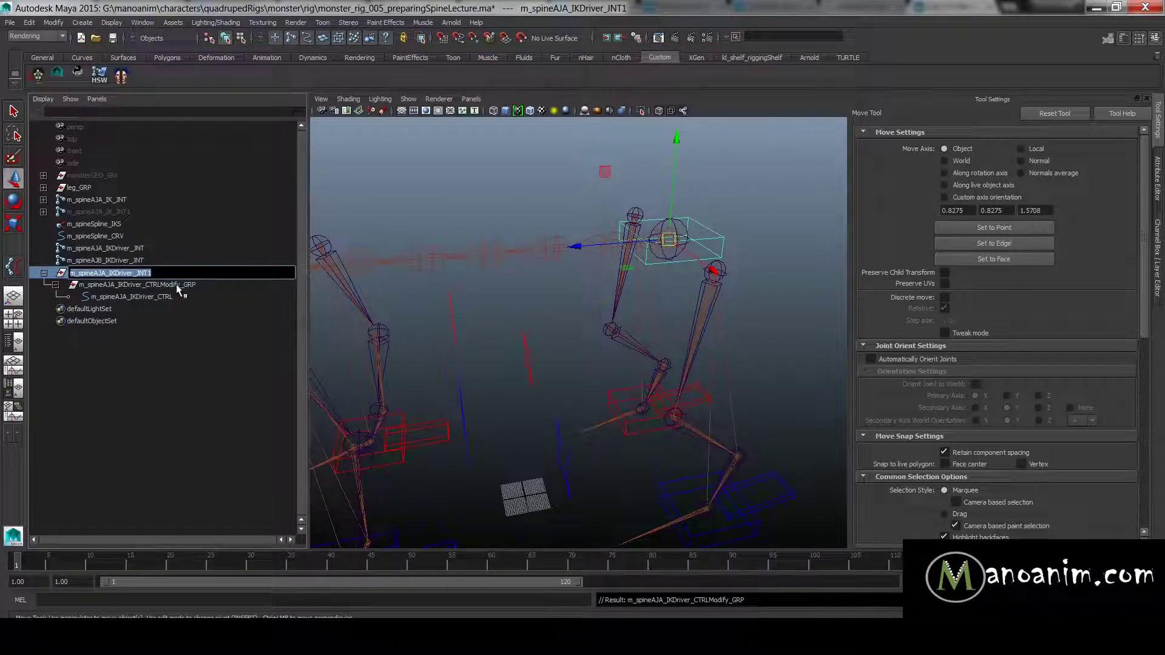
pyautogui.doubleClick(179, 285)
pyautogui.hotkey('ctrl', 'c')
pyautogui.doubleClick(159, 273)
pyautogui.hotkey('ctrl', 'v')
pyautogui.moveTo(151, 273); pyautogui.dragTo(176, 273)
pyautogui.write('Or')
pyautogui.press('Return')
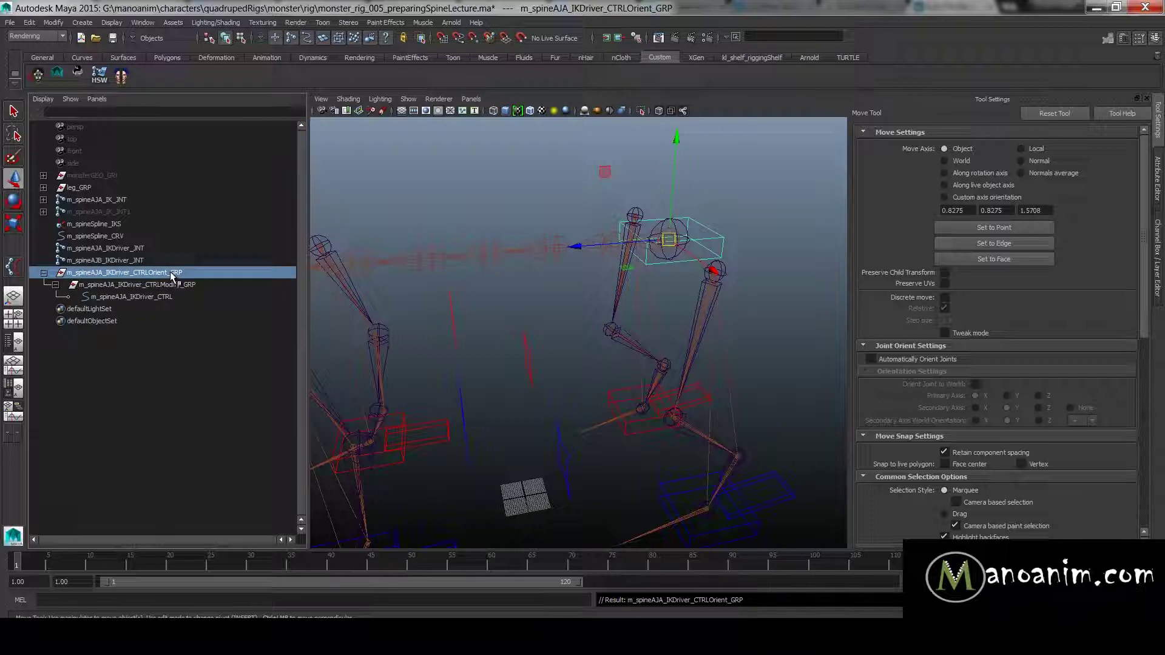
# - Inspect the m_spineAJA_IKDriver_CTRL hierarchy in turn, from its Modify group down to the control curve, checking its axis orientation
pyautogui.click(172, 282)
pyautogui.keyDown('alt'); pyautogui.moveTo(698, 228); pyautogui.dragTo(619, 249); pyautogui.keyUp('alt')
pyautogui.keyDown('alt'); pyautogui.moveTo(720, 246); pyautogui.dragTo(631, 270, button='middle'); pyautogui.keyUp('alt')
pyautogui.keyDown('alt'); pyautogui.moveTo(631, 271); pyautogui.dragTo(666, 269, button='right'); pyautogui.keyUp('alt')
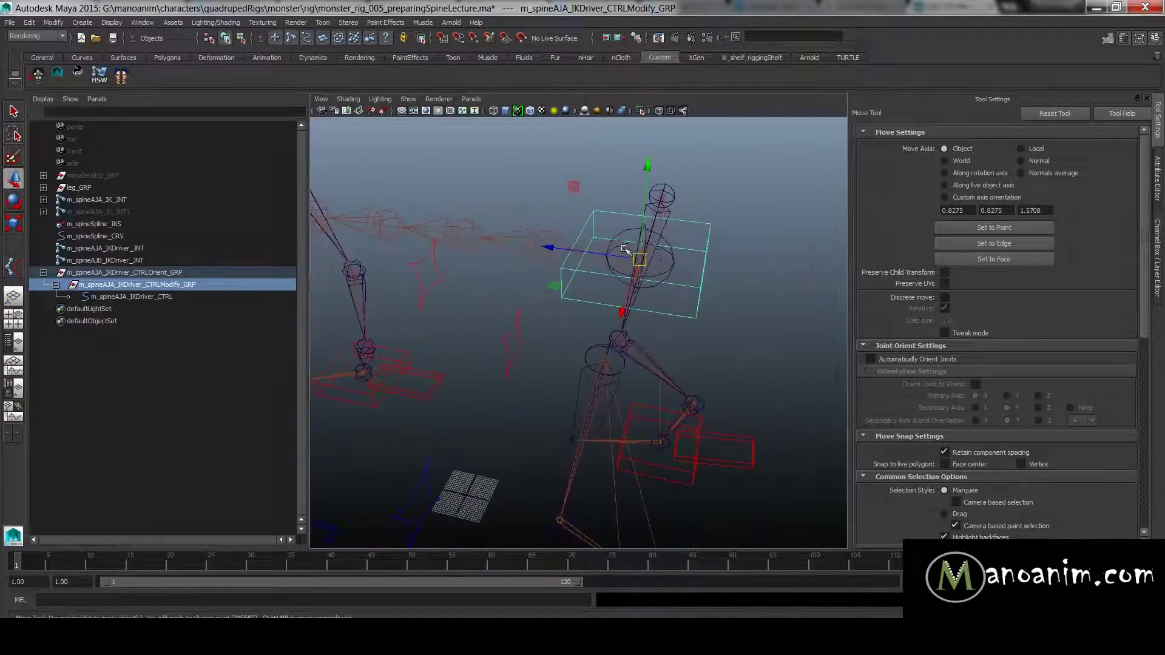
pyautogui.keyDown('alt'); pyautogui.moveTo(625, 248); pyautogui.dragTo(682, 242); pyautogui.keyUp('alt')
pyautogui.press('Down')
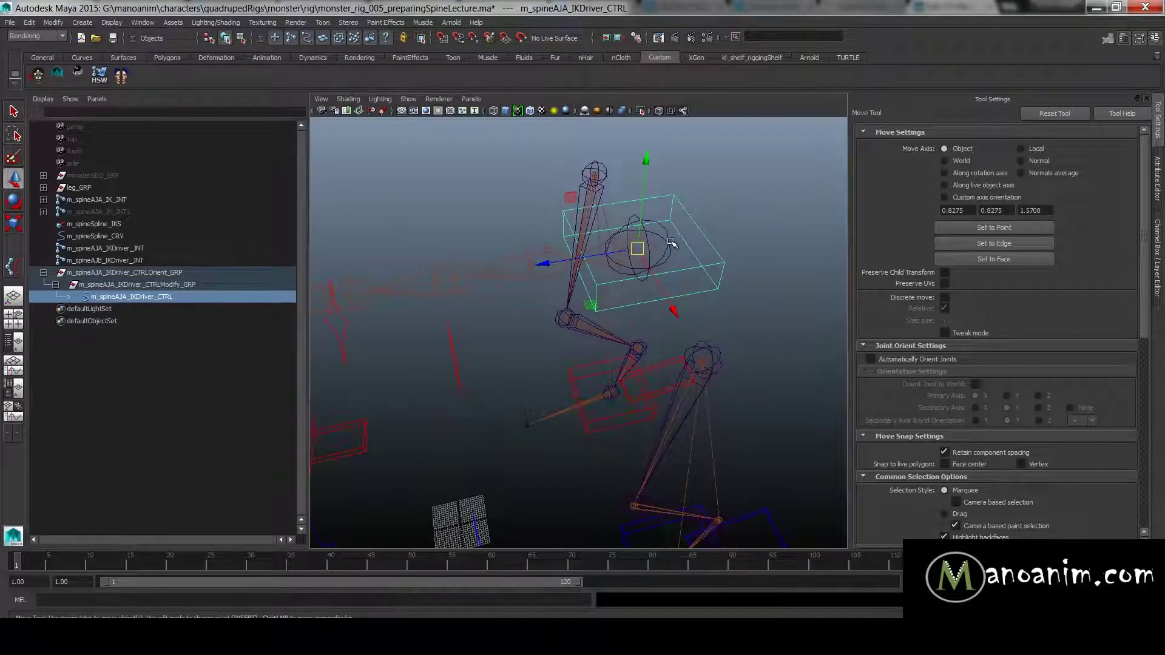
pyautogui.click(671, 243)
# - Compare the move axes of m_spineAJA_IKDriver_CTRL with those of the left hind leg control
pyautogui.click(750, 211)
pyautogui.click(719, 256)
pyautogui.keyDown('alt'); pyautogui.moveTo(773, 276); pyautogui.dragTo(744, 346, button='right'); pyautogui.keyUp('alt')
pyautogui.keyDown('alt'); pyautogui.moveTo(744, 346); pyautogui.dragTo(728, 299, button='middle'); pyautogui.keyUp('alt')
pyautogui.keyDown('shift'); pyautogui.click(690, 412); pyautogui.keyUp('shift')
pyautogui.keyDown('alt'); pyautogui.moveTo(721, 382); pyautogui.dragTo(724, 355); pyautogui.keyUp('alt')
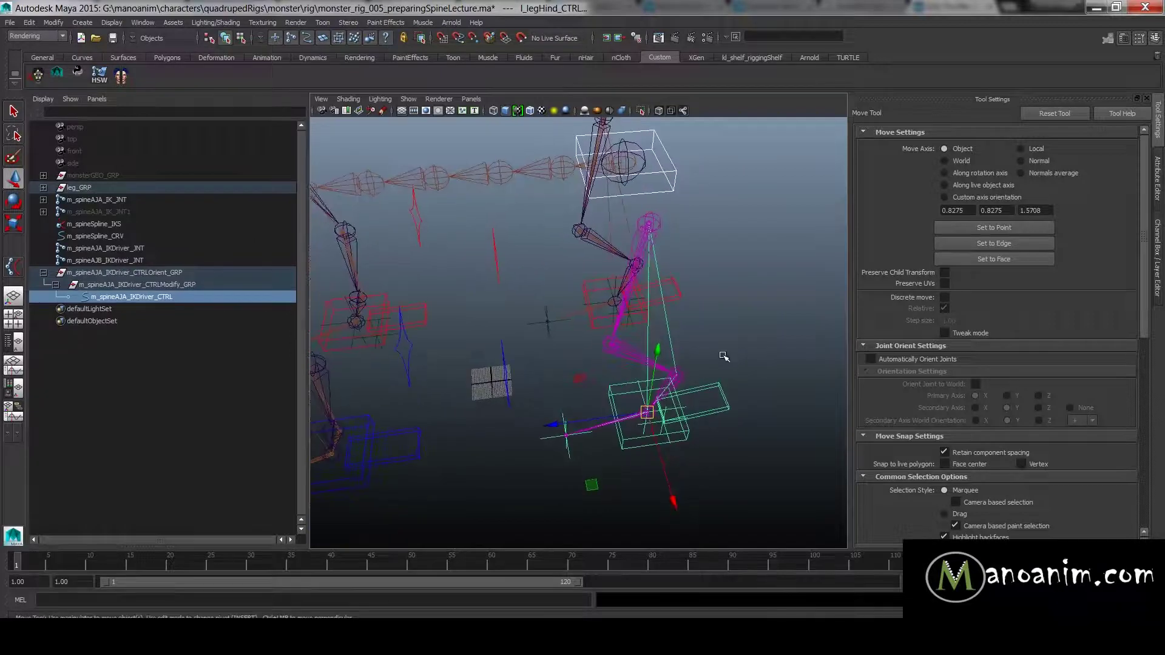
pyautogui.keyDown('alt'); pyautogui.moveTo(688, 400); pyautogui.dragTo(609, 279); pyautogui.keyUp('alt')
pyautogui.click(617, 235)
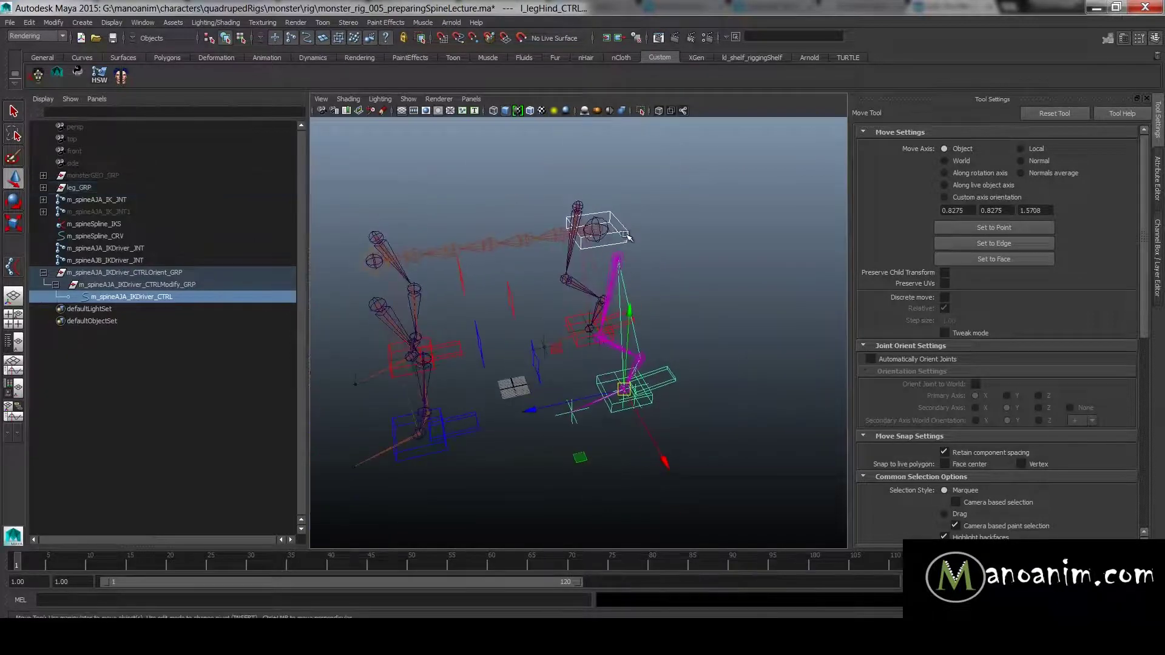
pyautogui.keyDown('alt'); pyautogui.moveTo(620, 236); pyautogui.dragTo(624, 202); pyautogui.keyUp('alt')
# - Test-rotate m_spineAJA_IKDriver_CTRL about its X axis and undo the rotation
pyautogui.press('e')
pyautogui.moveTo(601, 140); pyautogui.dragTo(563, 153)
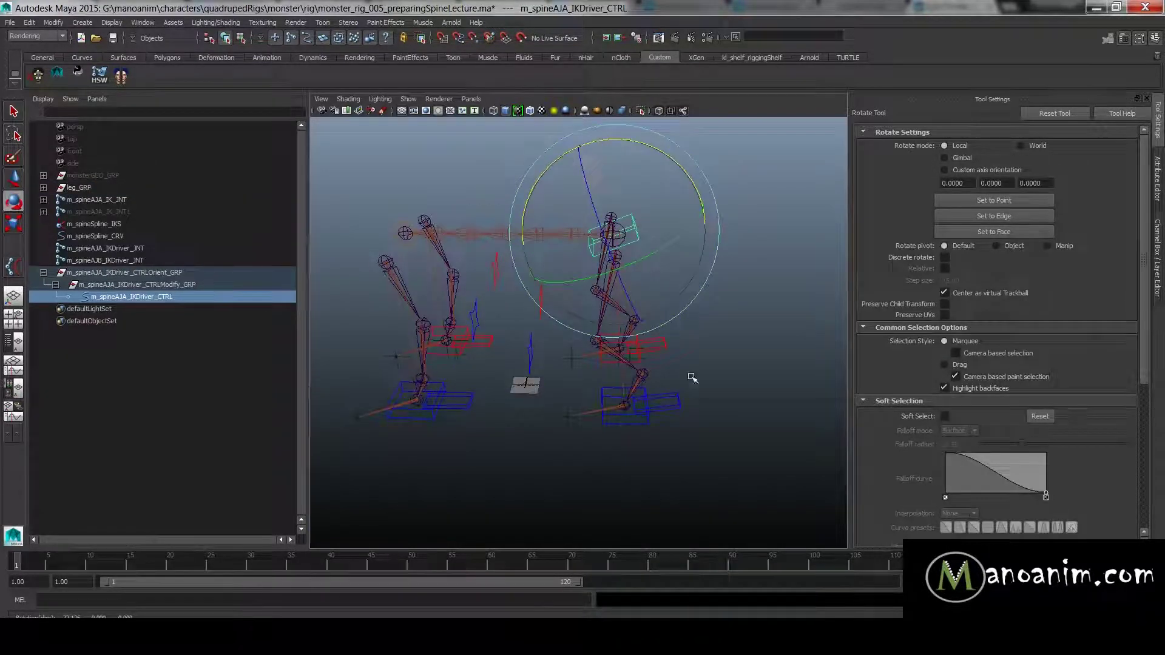
pyautogui.press('w')
pyautogui.click(647, 418)
pyautogui.press('e')
pyautogui.moveTo(674, 339); pyautogui.dragTo(661, 328)
pyautogui.hotkey('ctrl', 'z')
pyautogui.keyDown('alt'); pyautogui.moveTo(686, 261); pyautogui.dragTo(675, 311, button='middle'); pyautogui.keyUp('alt')
pyautogui.keyDown('alt'); pyautogui.moveTo(675, 312); pyautogui.dragTo(716, 310, button='right'); pyautogui.keyUp('alt')
pyautogui.hotkey('ctrl', 'z')
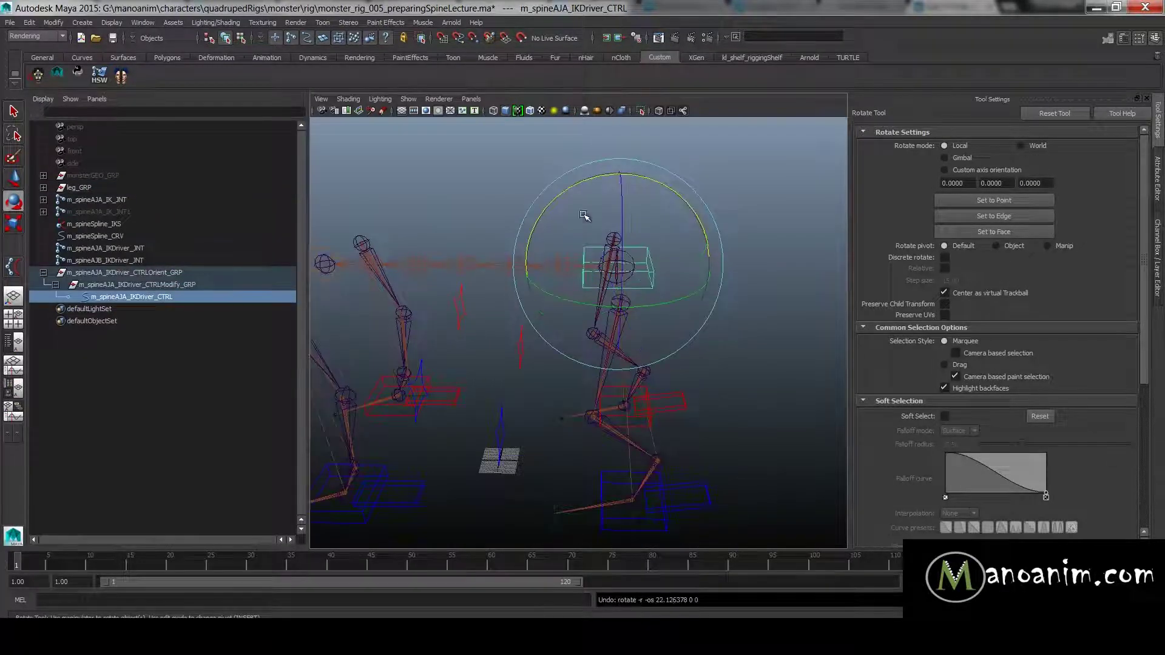
pyautogui.press('w')
# - Examine the spine driver control's shape and placement relative to the hind leg controls from behind and from the side
pyautogui.keyDown('alt'); pyautogui.moveTo(650, 263); pyautogui.dragTo(663, 321); pyautogui.keyUp('alt')
pyautogui.click(732, 349)
pyautogui.keyDown('alt'); pyautogui.moveTo(732, 349); pyautogui.dragTo(630, 437); pyautogui.keyUp('alt')
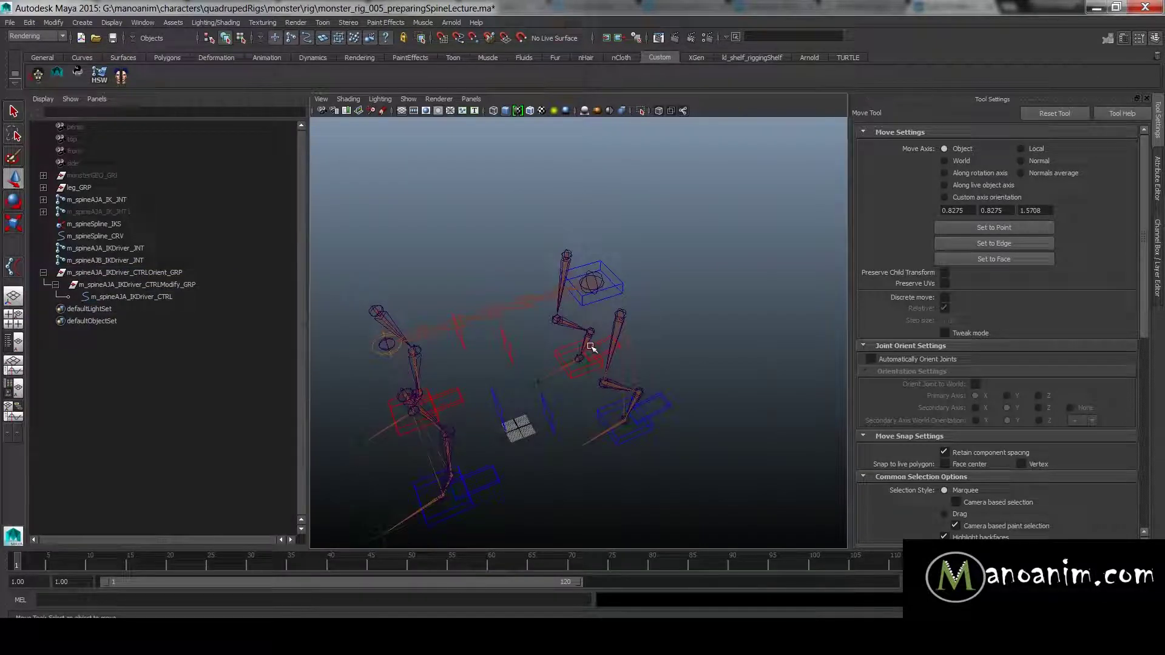
pyautogui.keyDown('alt'); pyautogui.moveTo(645, 281); pyautogui.dragTo(614, 227); pyautogui.keyUp('alt')
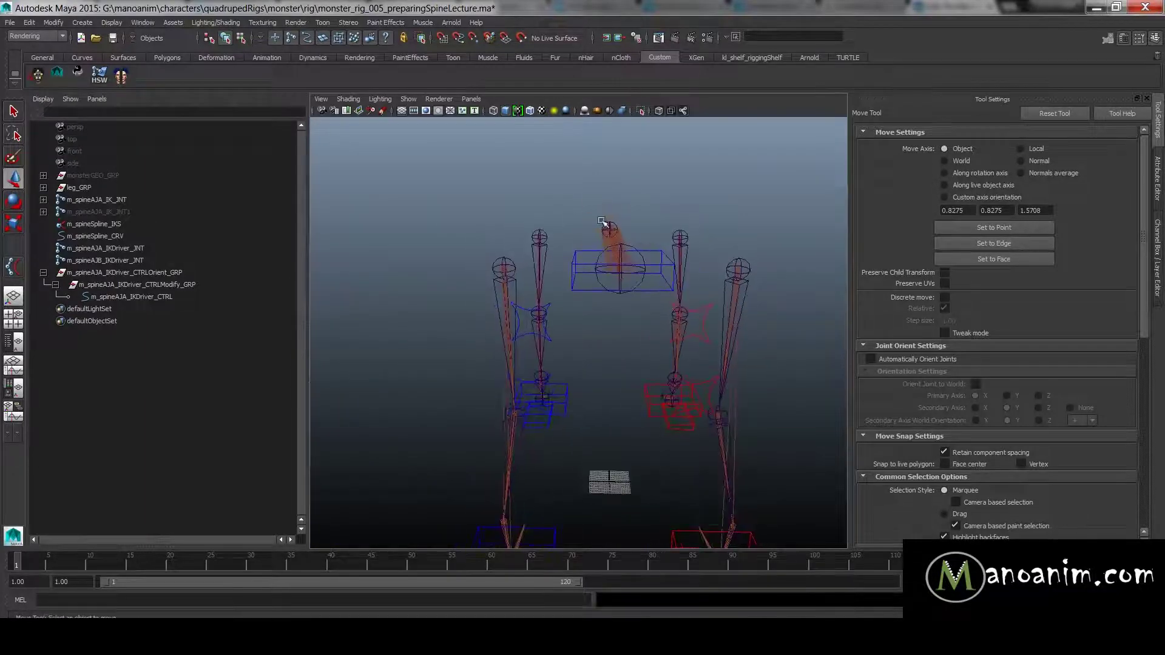
pyautogui.click(648, 262)
pyautogui.keyDown('alt'); pyautogui.moveTo(703, 281); pyautogui.dragTo(624, 507); pyautogui.keyUp('alt')
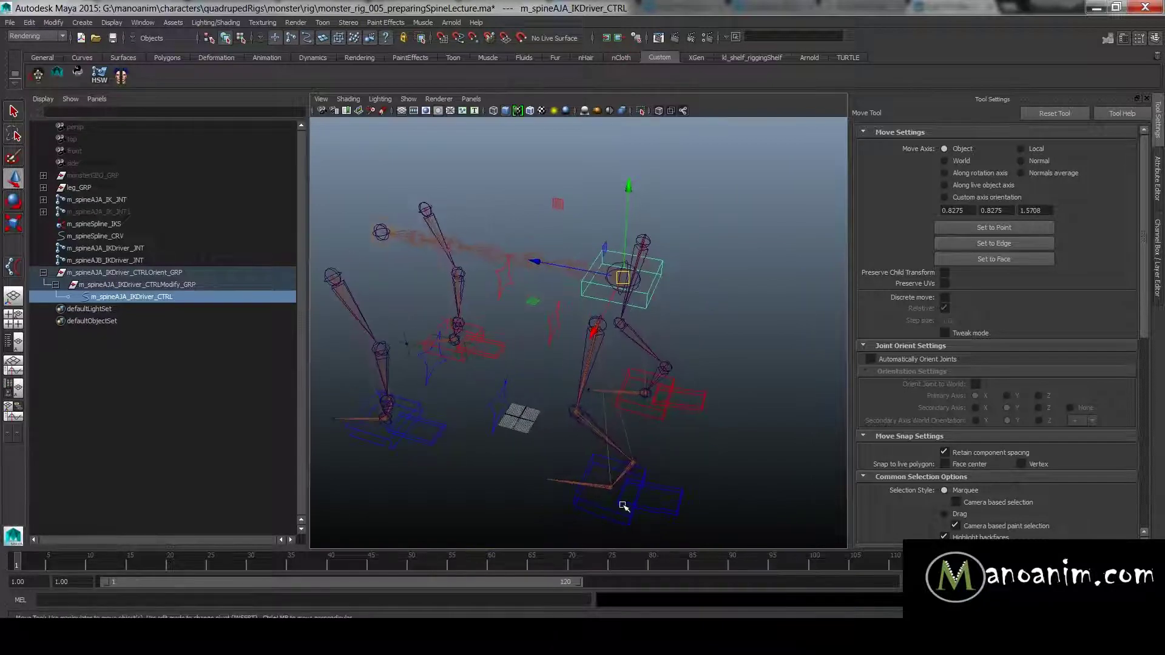
pyautogui.click(583, 506)
pyautogui.keyDown('alt'); pyautogui.moveTo(642, 449); pyautogui.dragTo(679, 416); pyautogui.keyUp('alt')
pyautogui.click(739, 269)
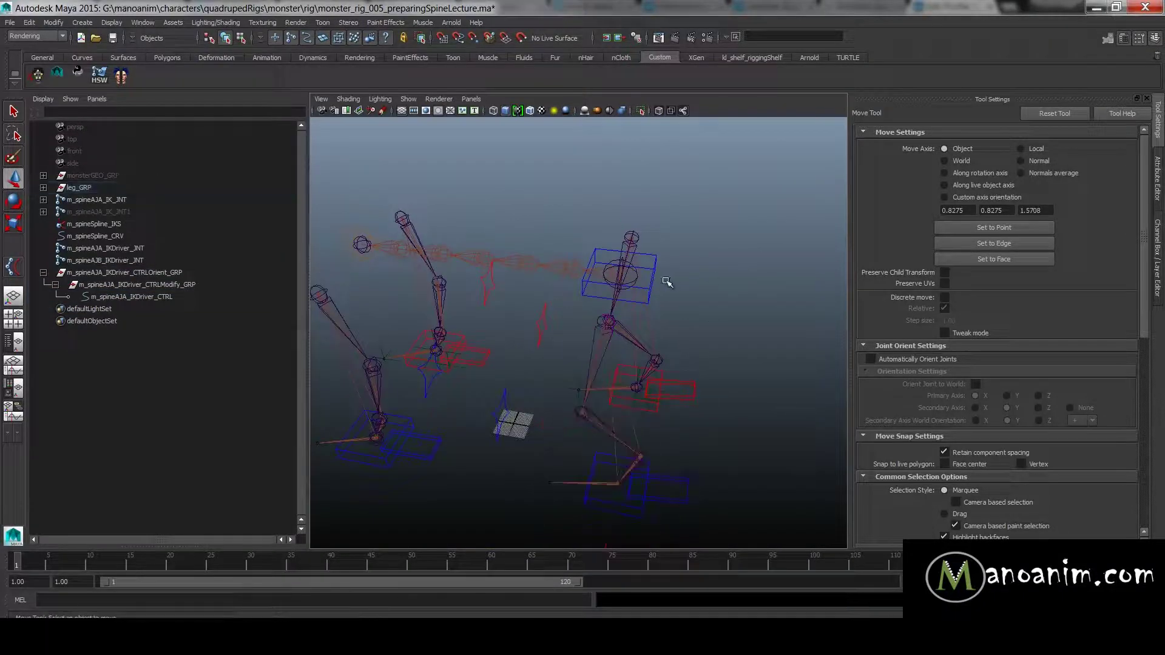
# - Rotate all CVs of m_spineAJA_IKDriver_CTRL about the X axis with step snapping so the flat box stands upright
pyautogui.click(653, 273)
pyautogui.keyDown('alt'); pyautogui.moveTo(654, 274); pyautogui.dragTo(693, 272); pyautogui.keyUp('alt')
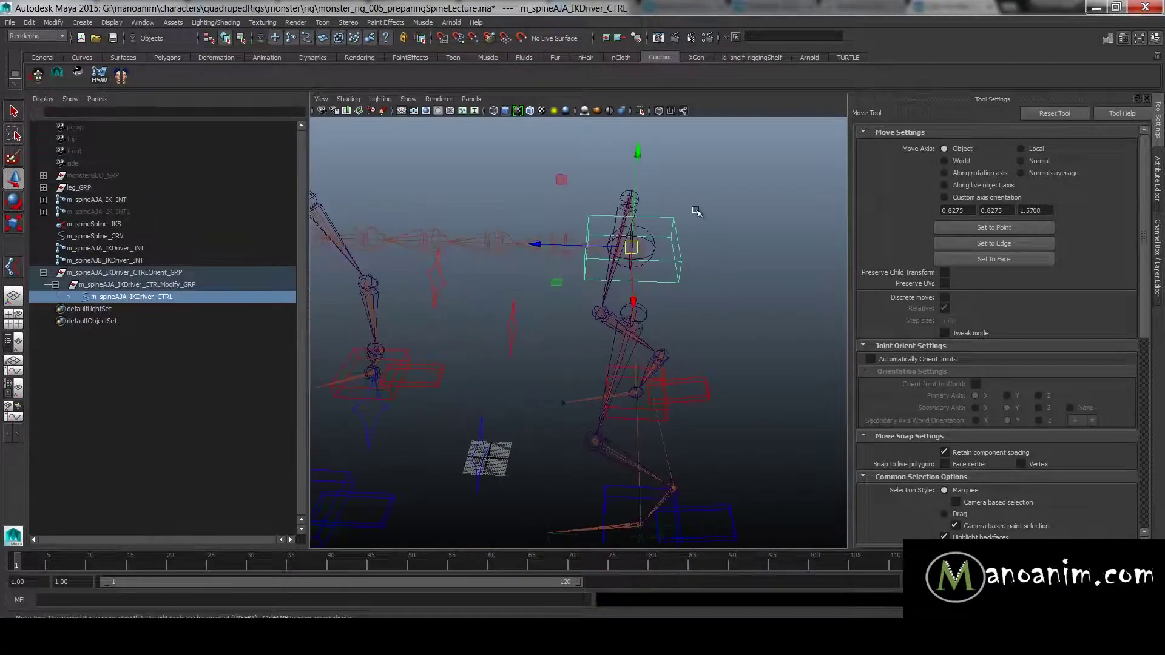
pyautogui.press('F8')
pyautogui.moveTo(720, 175); pyautogui.dragTo(427, 332)
pyautogui.press('e')
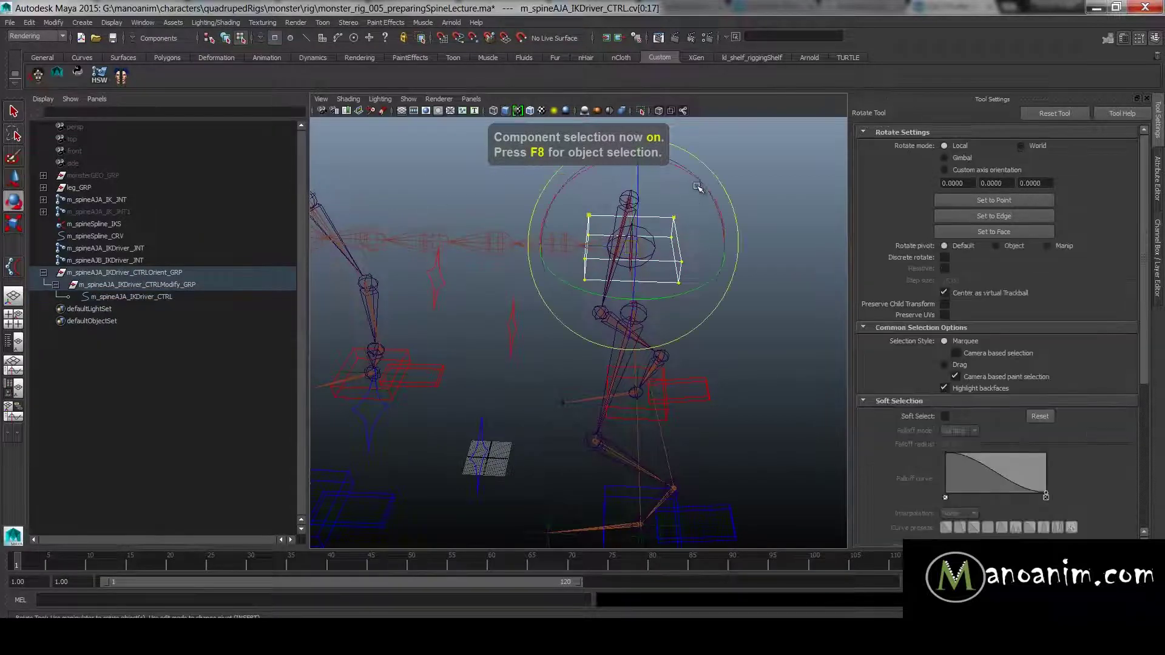
pyautogui.press('j')
pyautogui.moveTo(713, 180); pyautogui.dragTo(628, 157)
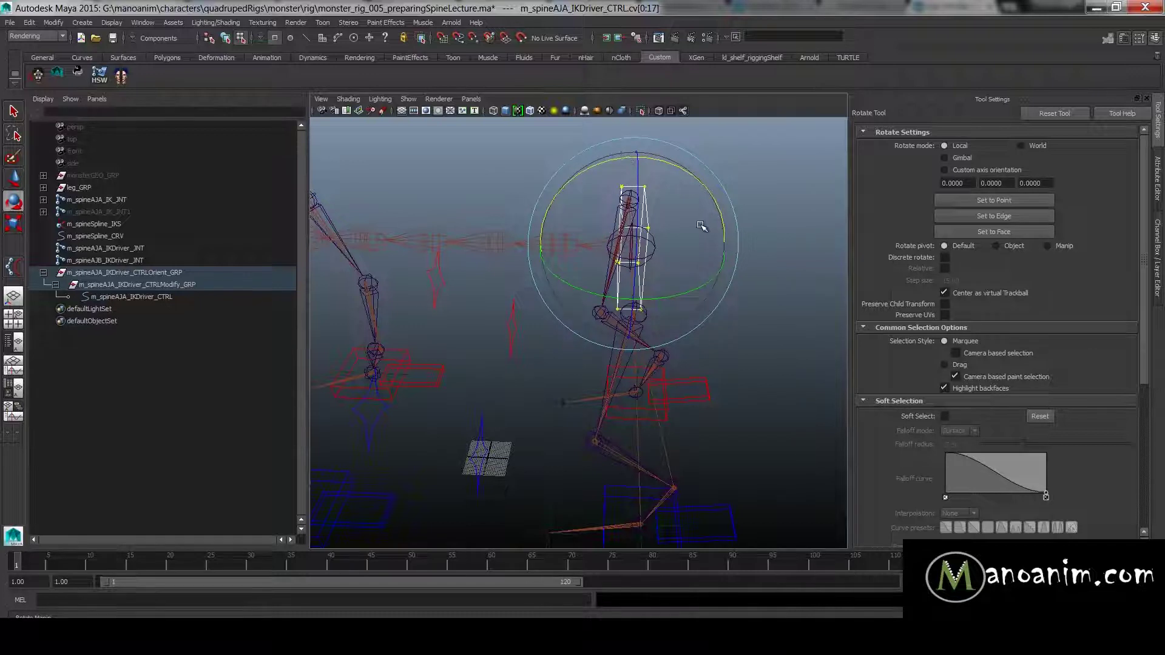
# - Tilt the control's CVs off vertical and rotate them back upright using discrete rotation with a 15.00 step size
pyautogui.press('j')
pyautogui.moveTo(676, 165)
pyautogui.mouseDown()
pyautogui.moveTo(697, 188)
pyautogui.moveTo(683, 172)
pyautogui.mouseUp()
pyautogui.press('j')
pyautogui.press('j')
pyautogui.press('j')
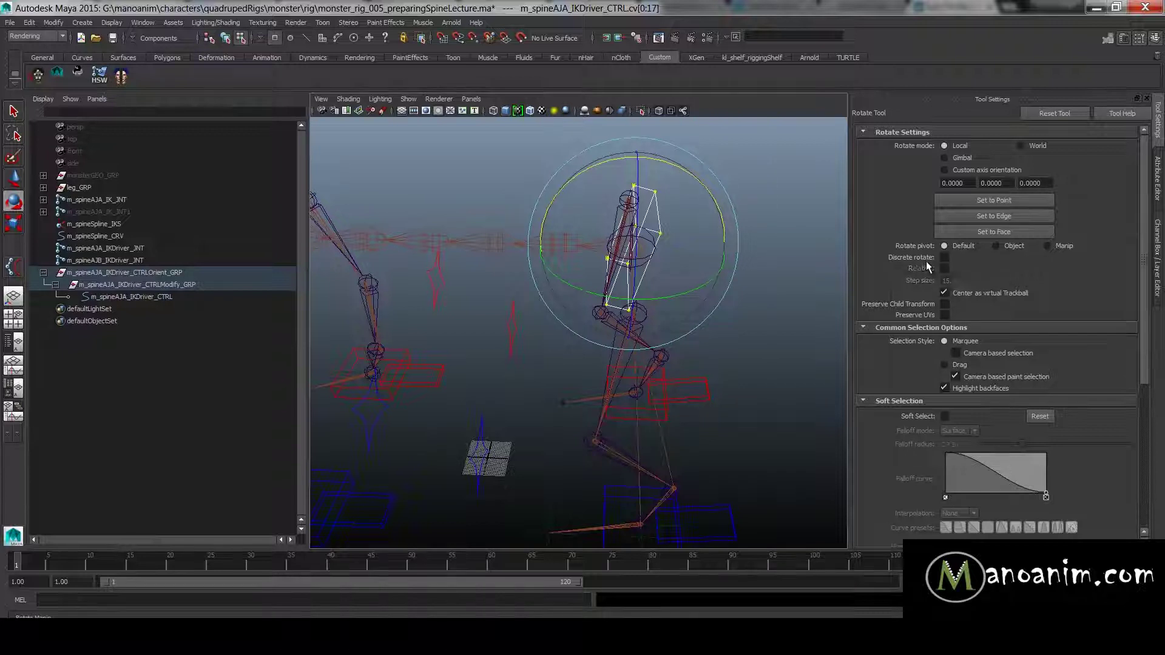
pyautogui.press('j')
pyautogui.press('j')
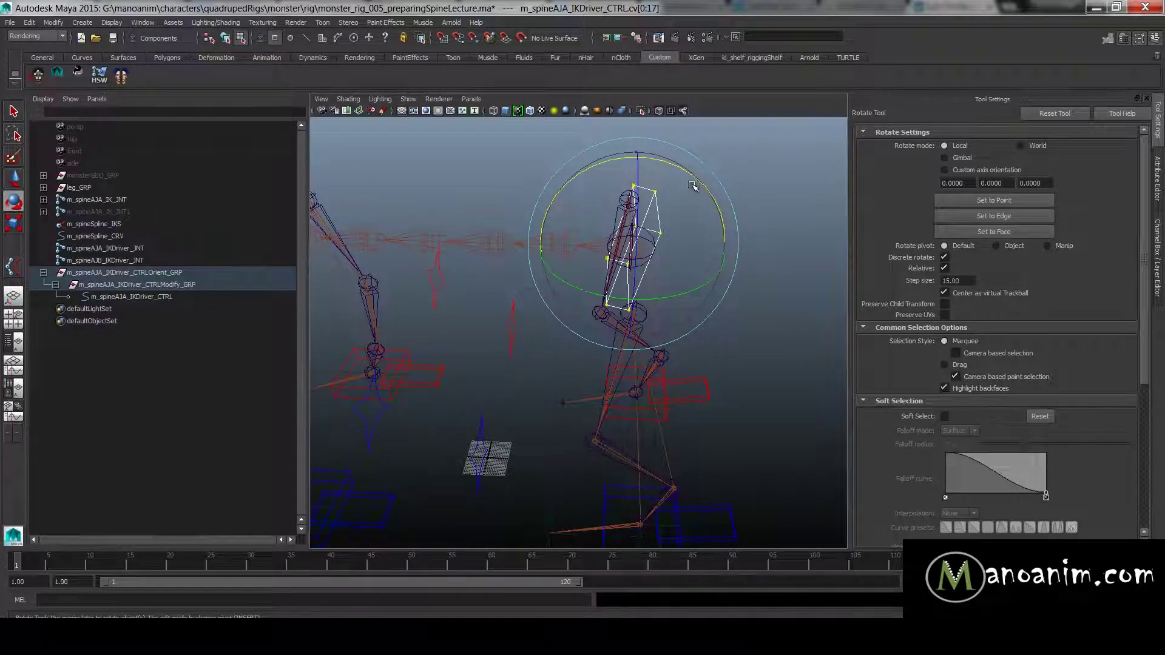
pyautogui.moveTo(688, 172); pyautogui.dragTo(669, 165)
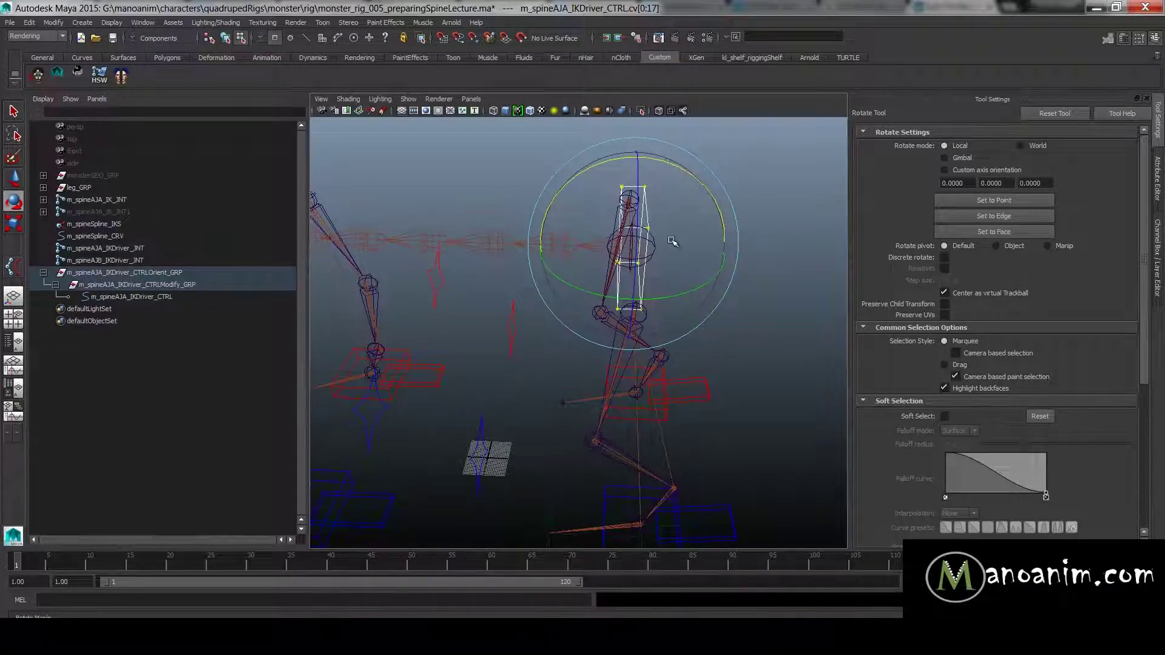
# - Unhide monsterGEO_GRP and turn on X-ray display to see the rig inside the body mesh
pyautogui.click(97, 173)
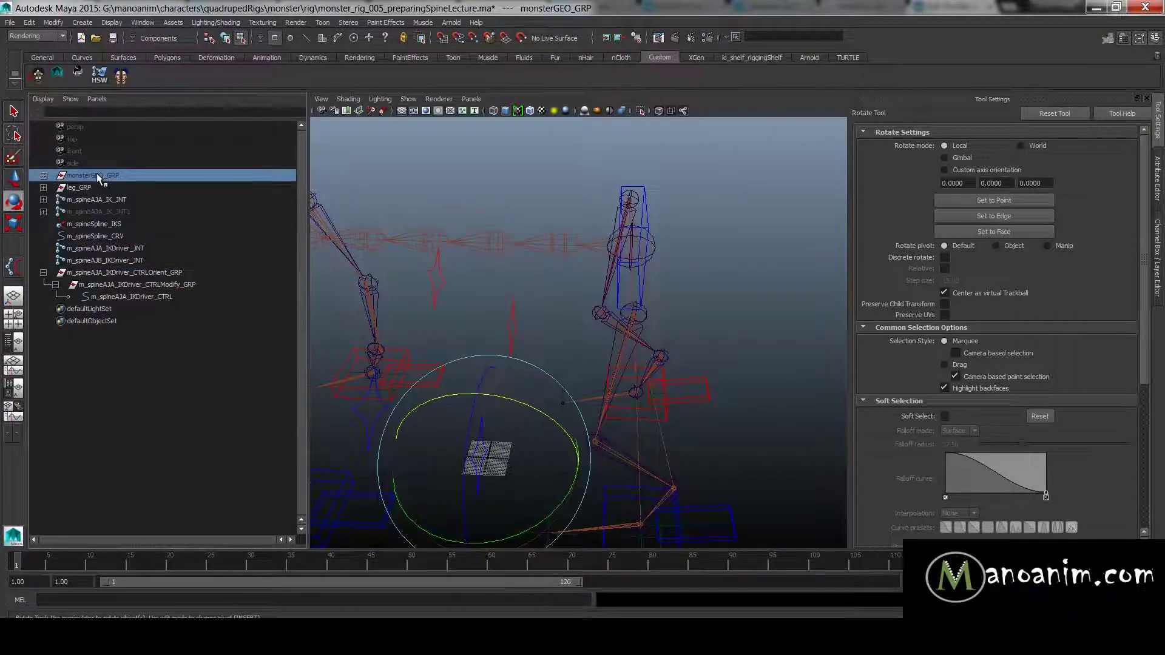
pyautogui.hotkey('shift', 'h')
pyautogui.click(659, 110)
pyautogui.moveTo(678, 154)
pyautogui.keyDown('alt'); pyautogui.mouseDown()
pyautogui.moveTo(705, 187)
pyautogui.moveTo(658, 194)
pyautogui.mouseUp(); pyautogui.keyUp('alt')
pyautogui.click(731, 193)
pyautogui.click(642, 237)
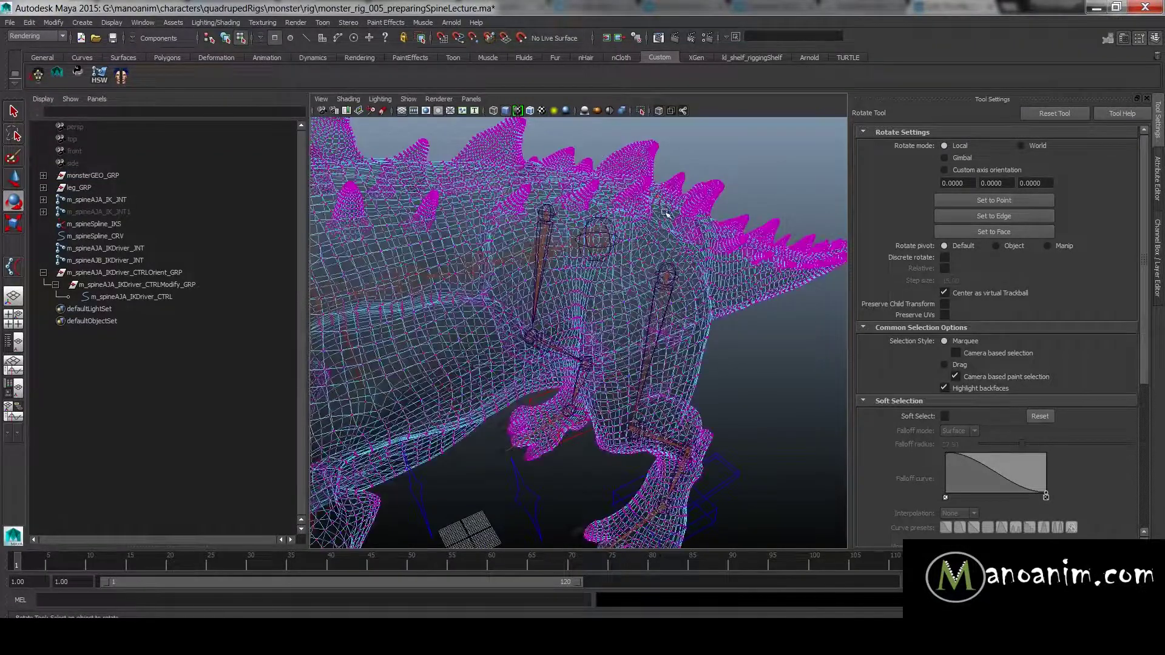
# - Return to object selection, select only m_spineAJA_IKDriver_CTRL and switch the view to shaded display
pyautogui.press('F8')
pyautogui.click(727, 179)
pyautogui.moveTo(629, 196); pyautogui.dragTo(644, 225)
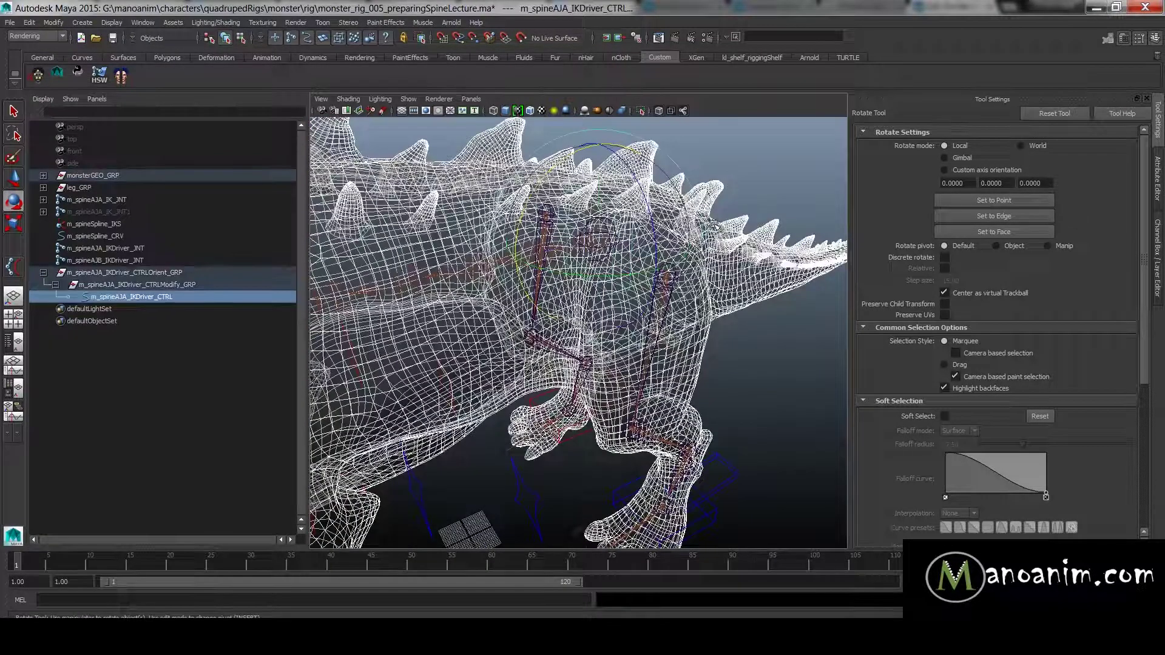
pyautogui.press('w')
pyautogui.click(675, 242)
pyautogui.moveTo(673, 243); pyautogui.dragTo(736, 227, button='right')
pyautogui.click(716, 183)
pyautogui.moveTo(627, 225); pyautogui.dragTo(648, 216)
pyautogui.press('5')
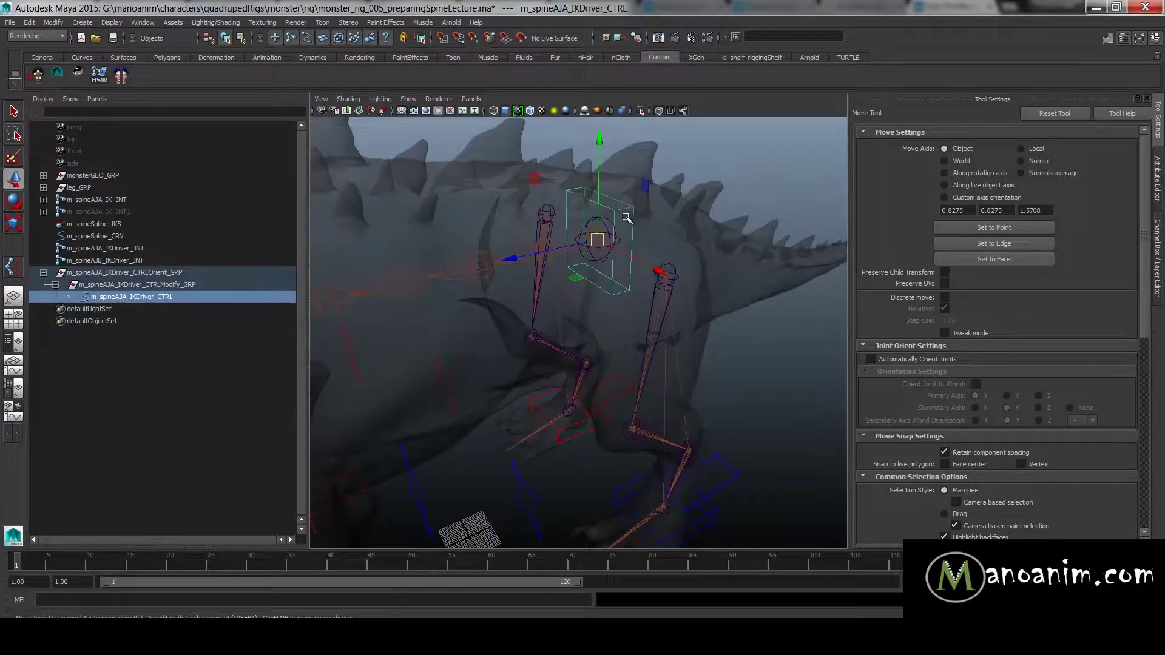
# - Scale up all CVs of m_spineAJA_IKDriver_CTRL so the box surrounds the monster's hips
pyautogui.keyDown('alt'); pyautogui.moveTo(724, 197); pyautogui.dragTo(488, 355); pyautogui.keyUp('alt')
pyautogui.press('F8')
pyautogui.press('r')
pyautogui.moveTo(613, 254); pyautogui.dragTo(679, 240)
pyautogui.keyDown('alt'); pyautogui.moveTo(643, 182); pyautogui.dragTo(620, 271); pyautogui.keyUp('alt')
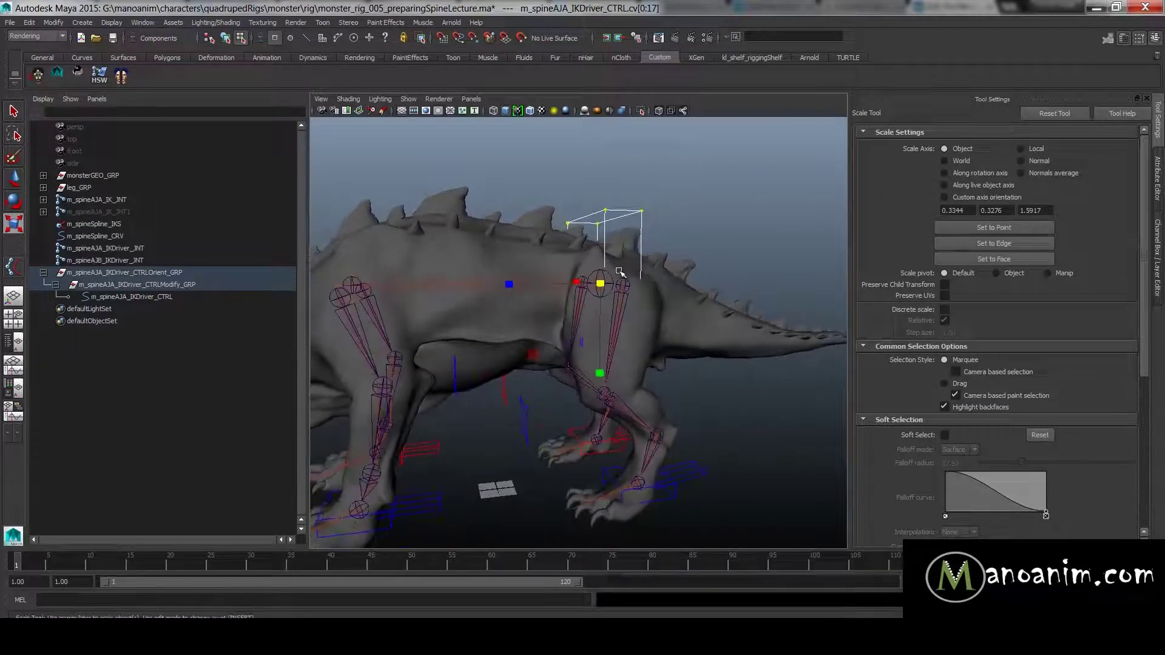
# - Raise the lower CVs of the hip control box and scale them wider across the monster's back
pyautogui.keyDown('alt'); pyautogui.moveTo(545, 323); pyautogui.dragTo(595, 299); pyautogui.keyUp('alt')
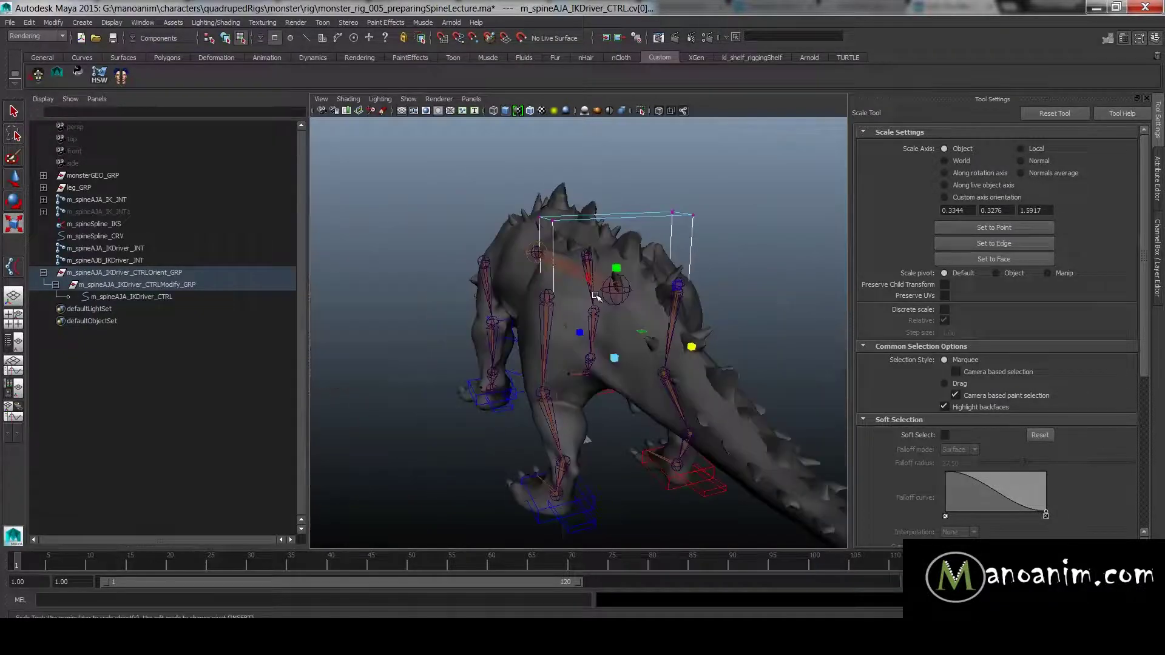
pyautogui.press('w')
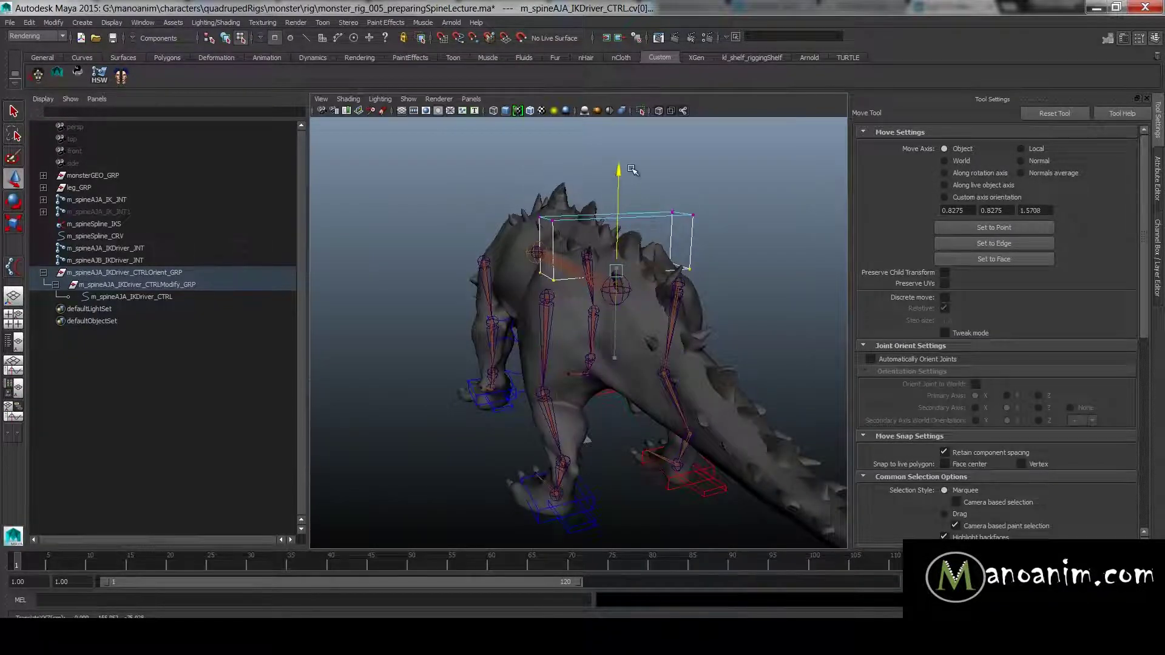
pyautogui.press('r')
pyautogui.moveTo(699, 264); pyautogui.dragTo(770, 262)
# - Adjust the height of all the hip control's CVs over the back and return to object selection
pyautogui.press('w')
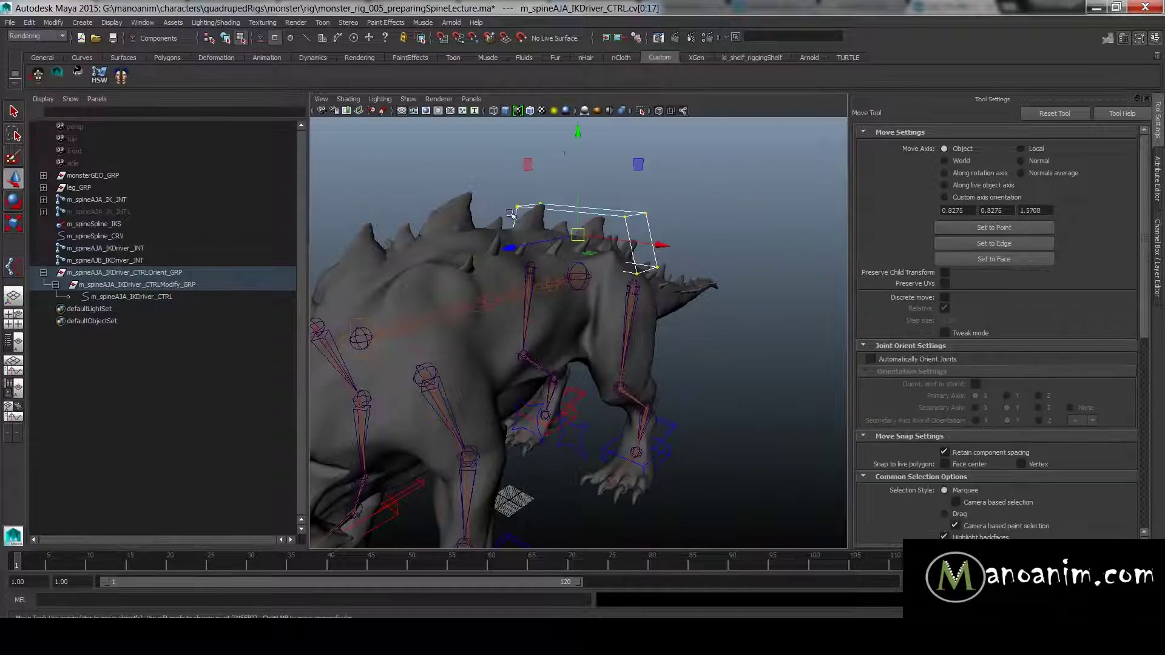
pyautogui.moveTo(579, 155)
pyautogui.mouseDown()
pyautogui.moveTo(580, 168)
pyautogui.moveTo(579, 157)
pyautogui.mouseUp()
pyautogui.press('r')
pyautogui.keyDown('alt'); pyautogui.moveTo(619, 246); pyautogui.dragTo(795, 321); pyautogui.keyUp('alt')
pyautogui.press('F8')
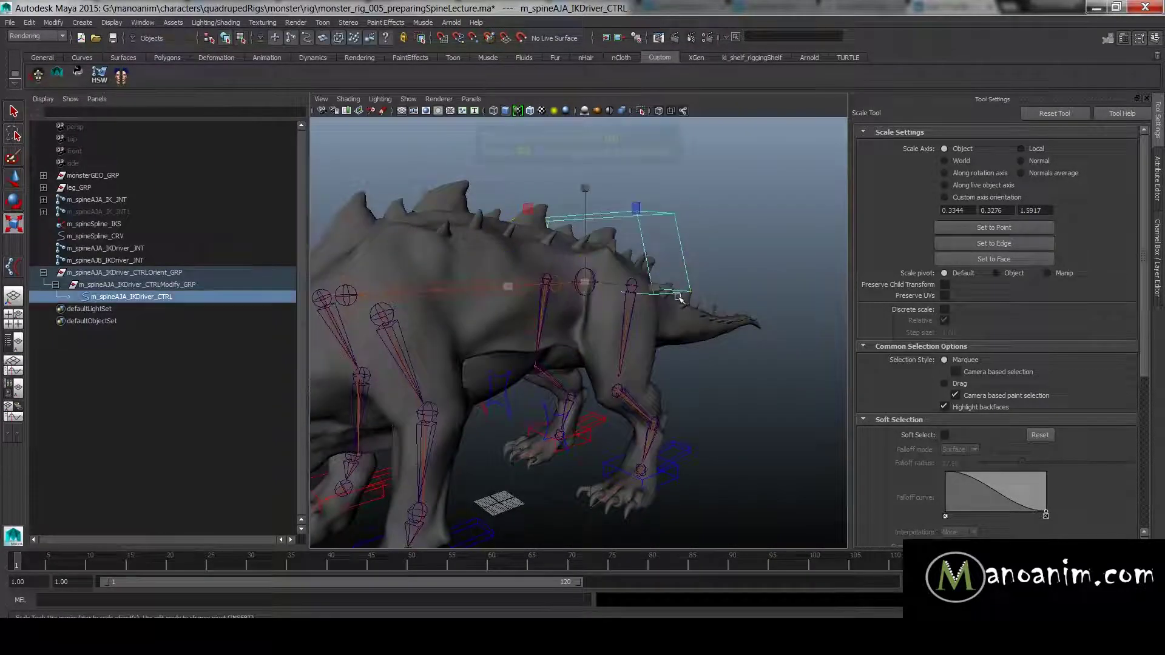
pyautogui.click(710, 229)
pyautogui.click(689, 231)
pyautogui.keyDown('alt'); pyautogui.moveTo(707, 229); pyautogui.dragTo(304, 267); pyautogui.keyUp('alt')
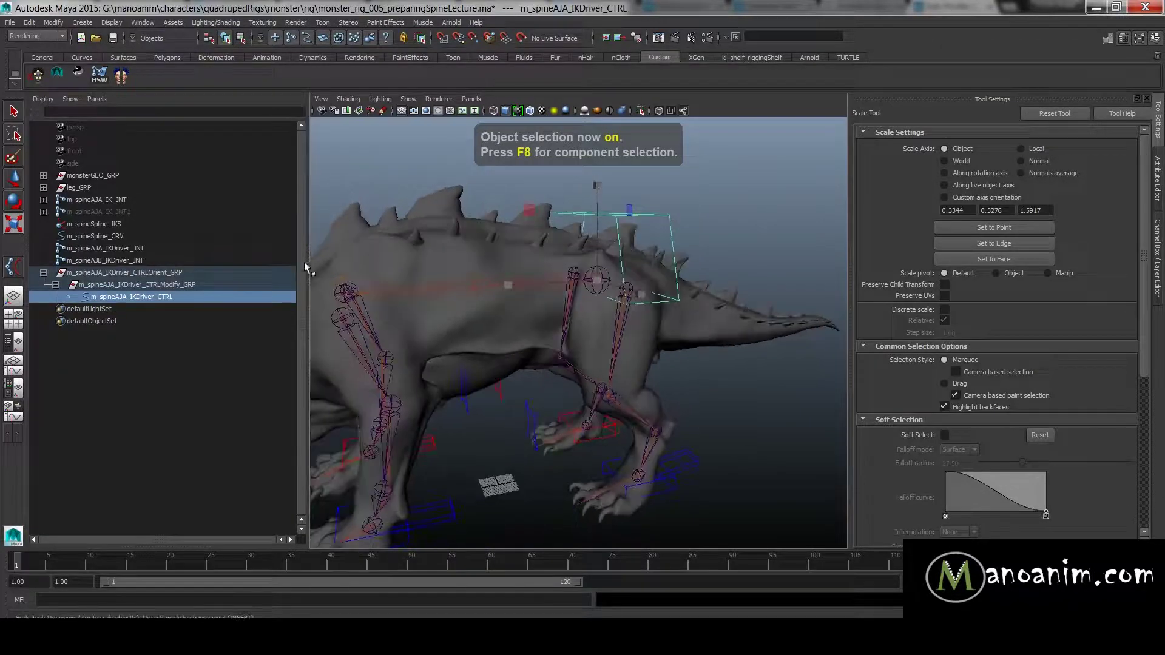
# - Set the drawing override color of m_spineAJA_IKDriver_CTRLShape to green
pyautogui.hotkey('ctrl', 'a')
pyautogui.click(1038, 135)
pyautogui.click(957, 295)
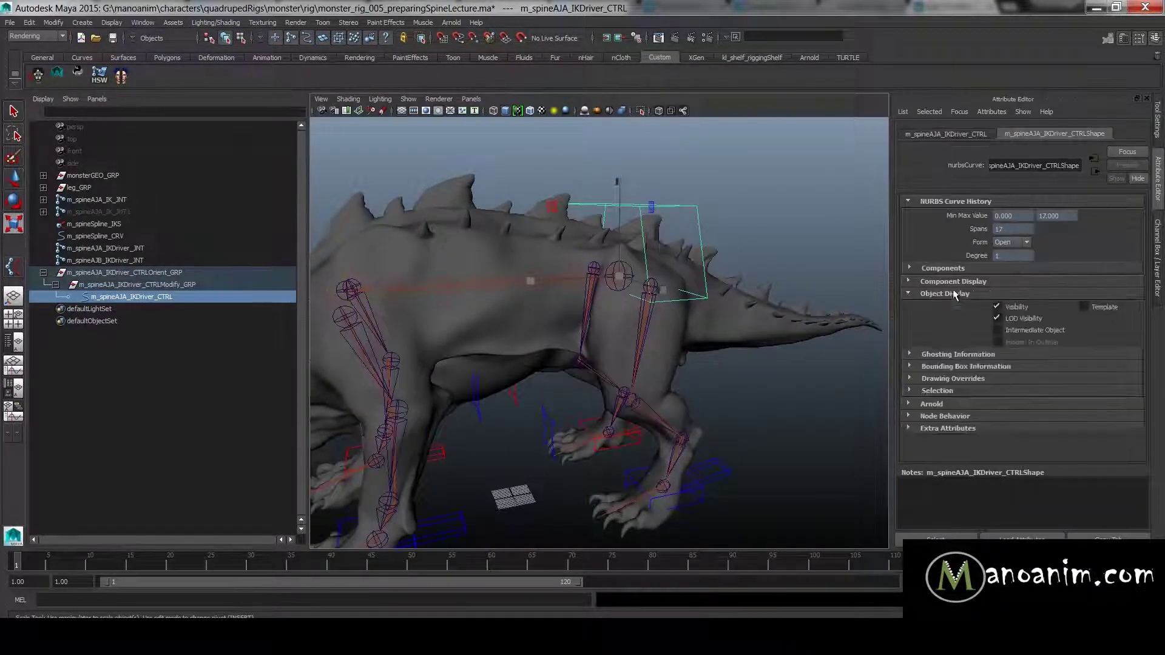
pyautogui.click(969, 377)
pyautogui.scroll(-2, 1055, 409)
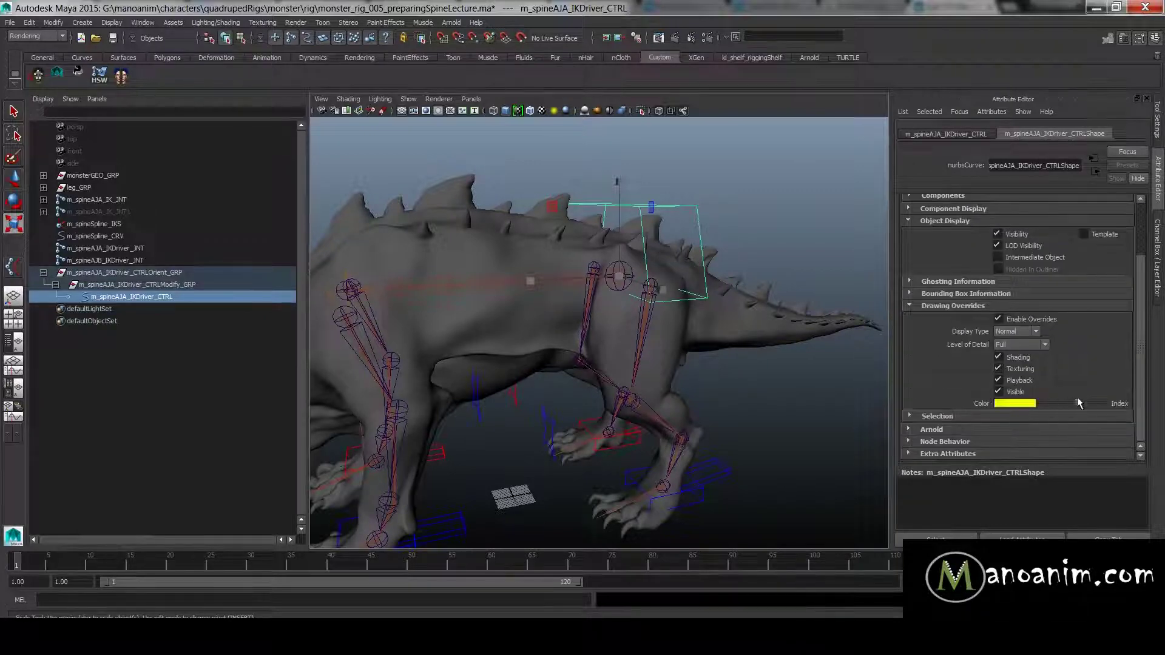
pyautogui.moveTo(1078, 404); pyautogui.dragTo(1072, 405)
pyautogui.click(693, 219)
pyautogui.keyDown('alt'); pyautogui.moveTo(692, 218); pyautogui.dragTo(728, 212); pyautogui.keyUp('alt')
# - Duplicate m_spineAJA_IKDriver_CTRLOrient_GRP and expand the copy's hierarchy
pyautogui.click(181, 282)
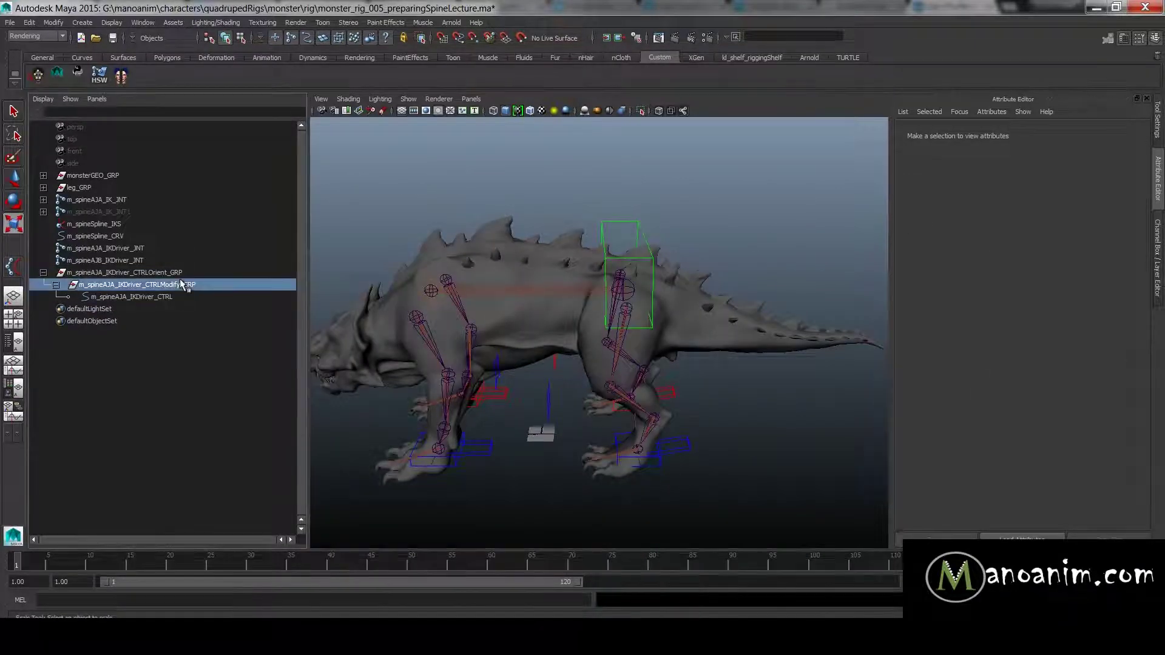
pyautogui.click(179, 273)
pyautogui.hotkey('ctrl', 'd')
pyautogui.click(43, 309)
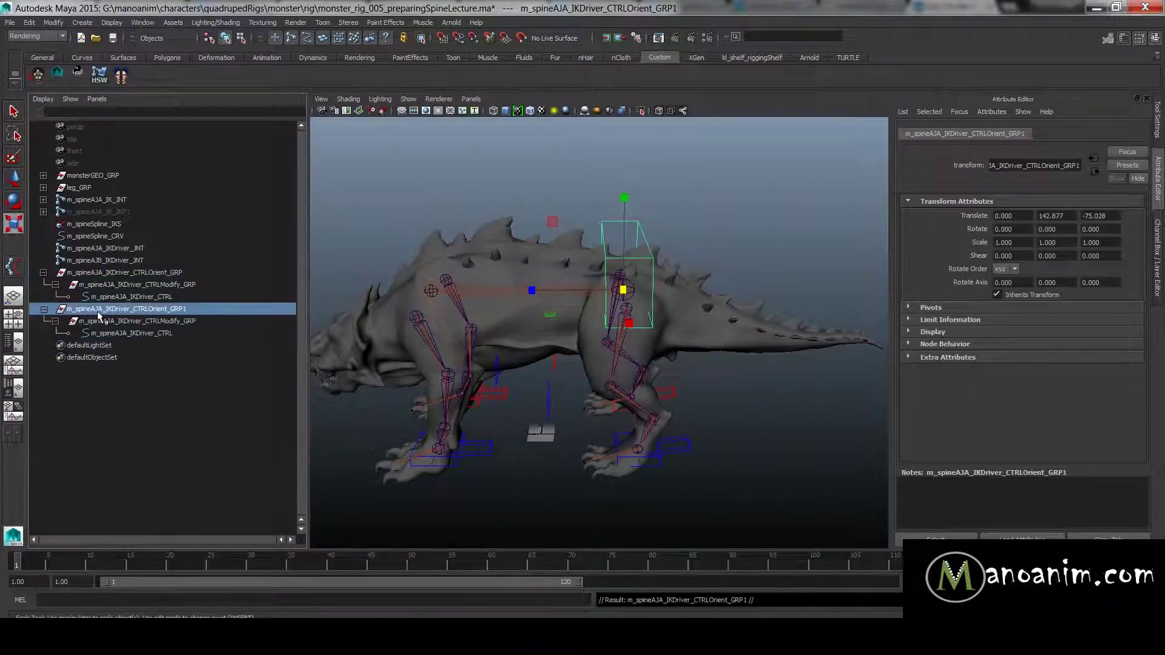
# - Search and replace AJA with AJB in the names throughout the duplicated group's hierarchy
pyautogui.press('space')
pyautogui.click(359, 213)
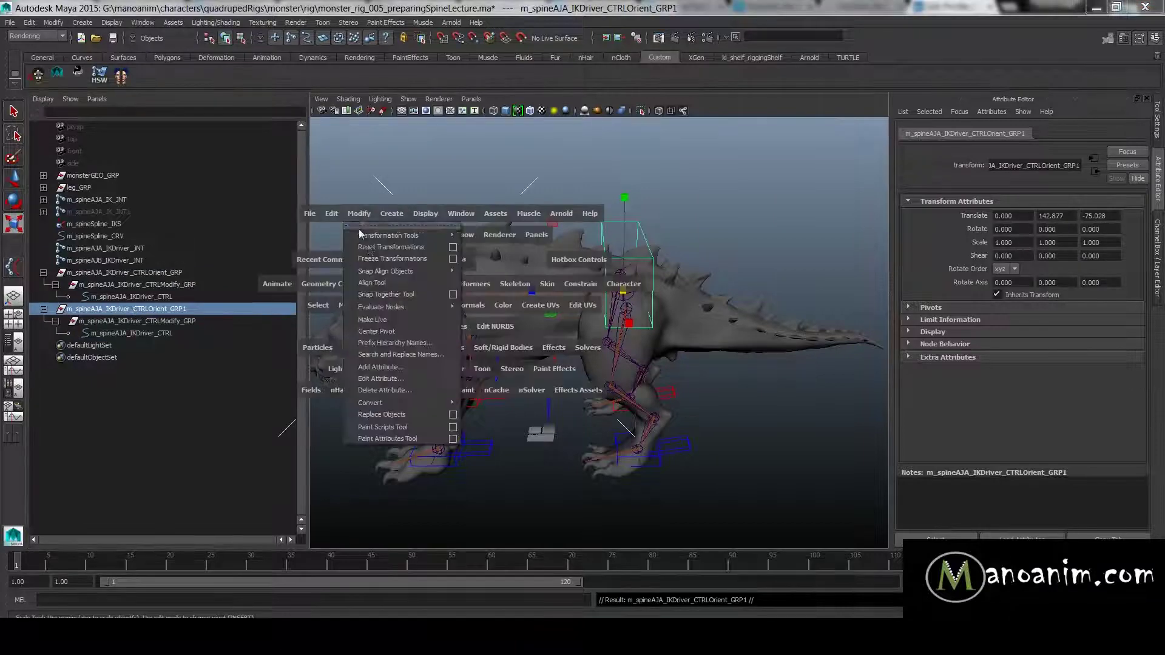
pyautogui.click(401, 354)
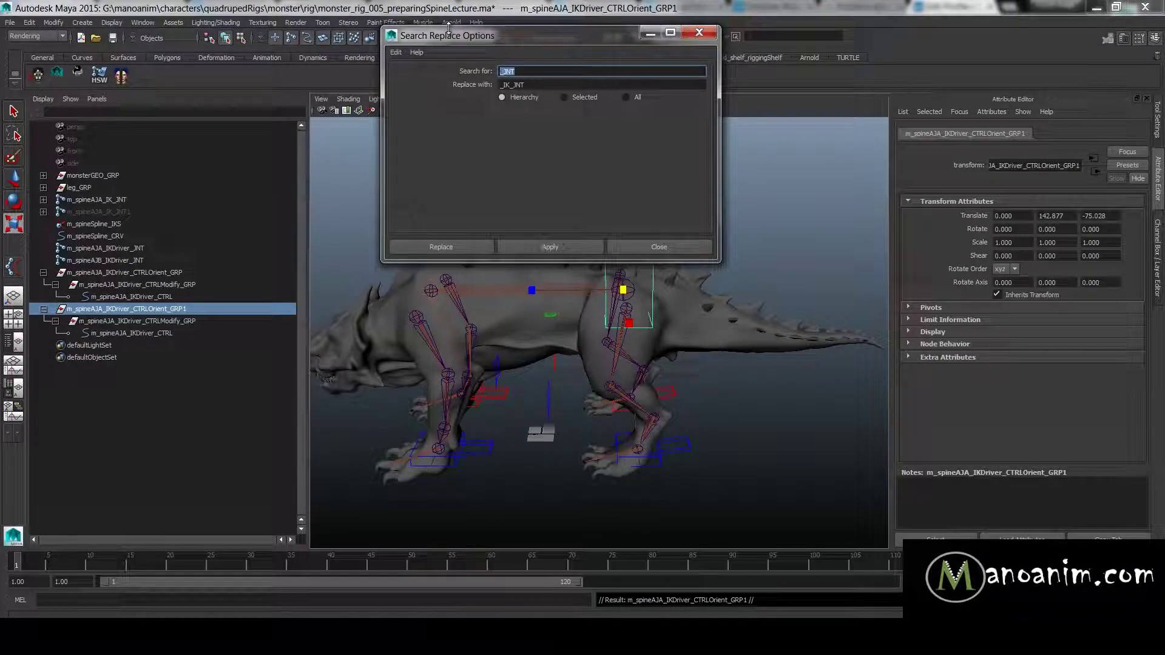
pyautogui.press('BackSpace')
pyautogui.press('Tab')
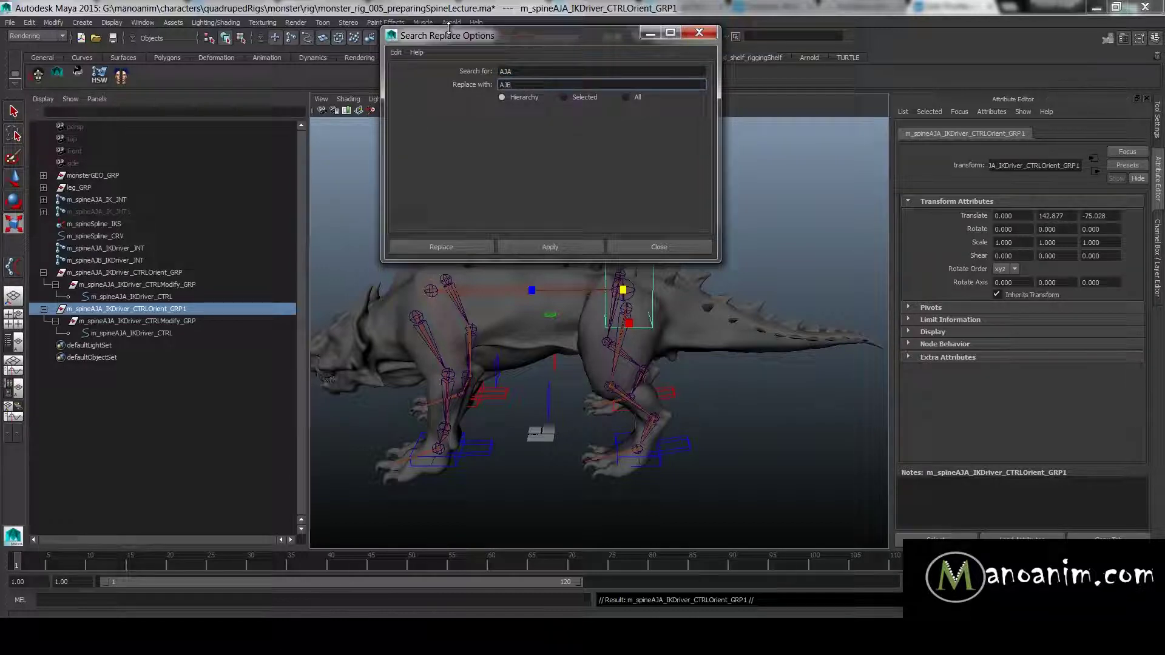
pyautogui.click(569, 247)
pyautogui.click(657, 247)
# - Remove the trailing 1 from the duplicated top group, naming it m_spineAJB_IKDriver_CTRLOrient_GRP
pyautogui.doubleClick(146, 309)
pyautogui.click(213, 310)
pyautogui.click(151, 332)
# - Point-snap m_spineAJB_IKDriver_CTRLOrient_GRP onto the spine driver joint at the monster's shoulders
pyautogui.click(155, 309)
pyautogui.keyDown('alt'); pyautogui.moveTo(583, 309); pyautogui.dragTo(765, 328, button='middle'); pyautogui.keyUp('alt')
pyautogui.scroll(5, 741, 297)
pyautogui.moveTo(727, 273)
pyautogui.keyDown('alt'); pyautogui.mouseDown()
pyautogui.moveTo(697, 278)
pyautogui.moveTo(713, 271)
pyautogui.mouseUp(); pyautogui.keyUp('alt')
pyautogui.press('w')
pyautogui.keyDown('alt'); pyautogui.moveTo(712, 208); pyautogui.dragTo(637, 230); pyautogui.keyUp('alt')
pyautogui.press('v')
pyautogui.moveTo(619, 286); pyautogui.dragTo(622, 284, button='middle')
# - Scale and move the control vertices of m_spineAJB_IKDriver_CTRL so its box fits around the monster's shoulders
pyautogui.keyDown('alt'); pyautogui.moveTo(668, 275); pyautogui.dragTo(688, 231); pyautogui.keyUp('alt')
pyautogui.press('F8')
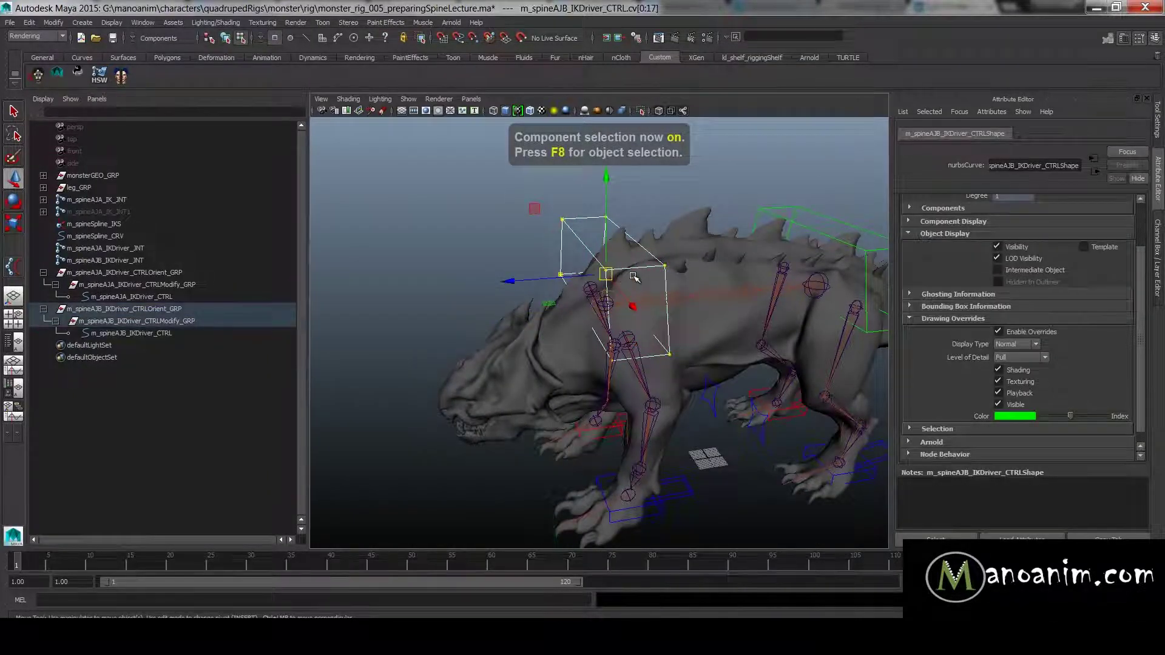
pyautogui.keyDown('alt'); pyautogui.moveTo(640, 273); pyautogui.dragTo(621, 257); pyautogui.keyUp('alt')
pyautogui.keyDown('alt'); pyautogui.moveTo(622, 257); pyautogui.dragTo(702, 268, button='right'); pyautogui.keyUp('alt')
pyautogui.press('r')
pyautogui.moveTo(586, 249)
pyautogui.keyDown('alt'); pyautogui.mouseDown()
pyautogui.moveTo(617, 244)
pyautogui.moveTo(607, 256)
pyautogui.mouseUp(); pyautogui.keyUp('alt')
pyautogui.moveTo(641, 208)
pyautogui.keyDown('alt'); pyautogui.mouseDown()
pyautogui.moveTo(624, 195)
pyautogui.moveTo(627, 207)
pyautogui.mouseUp(); pyautogui.keyUp('alt')
pyautogui.keyDown('alt'); pyautogui.moveTo(605, 253); pyautogui.dragTo(576, 237); pyautogui.keyUp('alt')
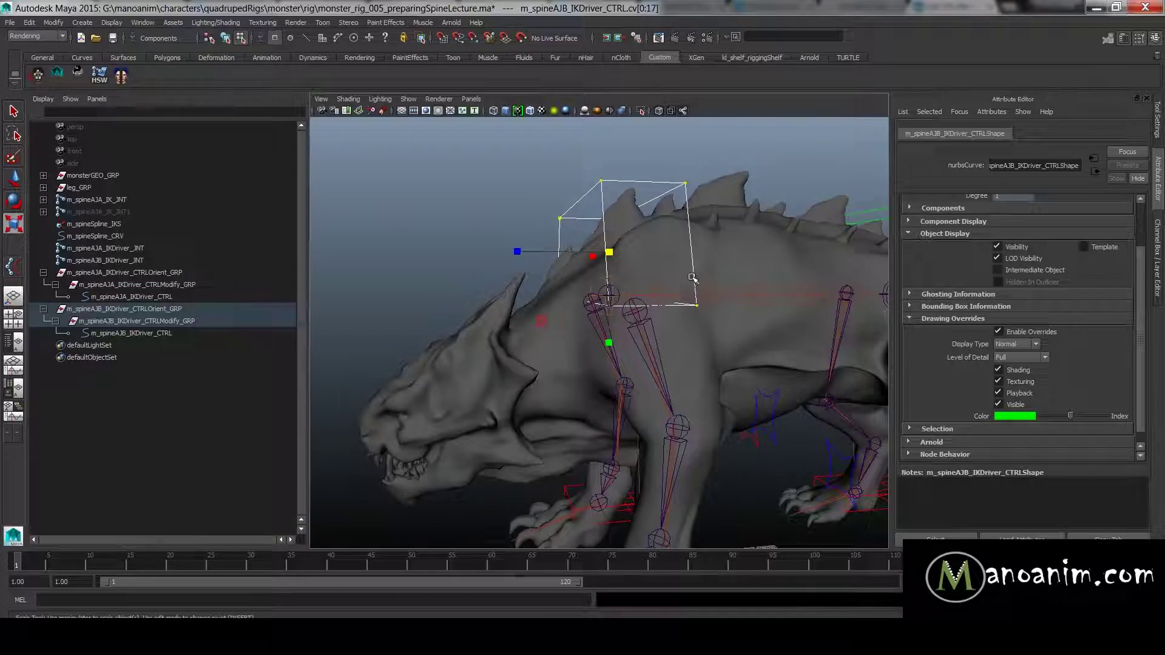
pyautogui.press('w')
pyautogui.moveTo(608, 201); pyautogui.dragTo(626, 267)
pyautogui.press('F8')
pyautogui.click(786, 171)
# - Parent-constrain m_spineAJB_IKDriver_JNT to m_spineAJB_IKDriver_CTRL
pyautogui.click(626, 265)
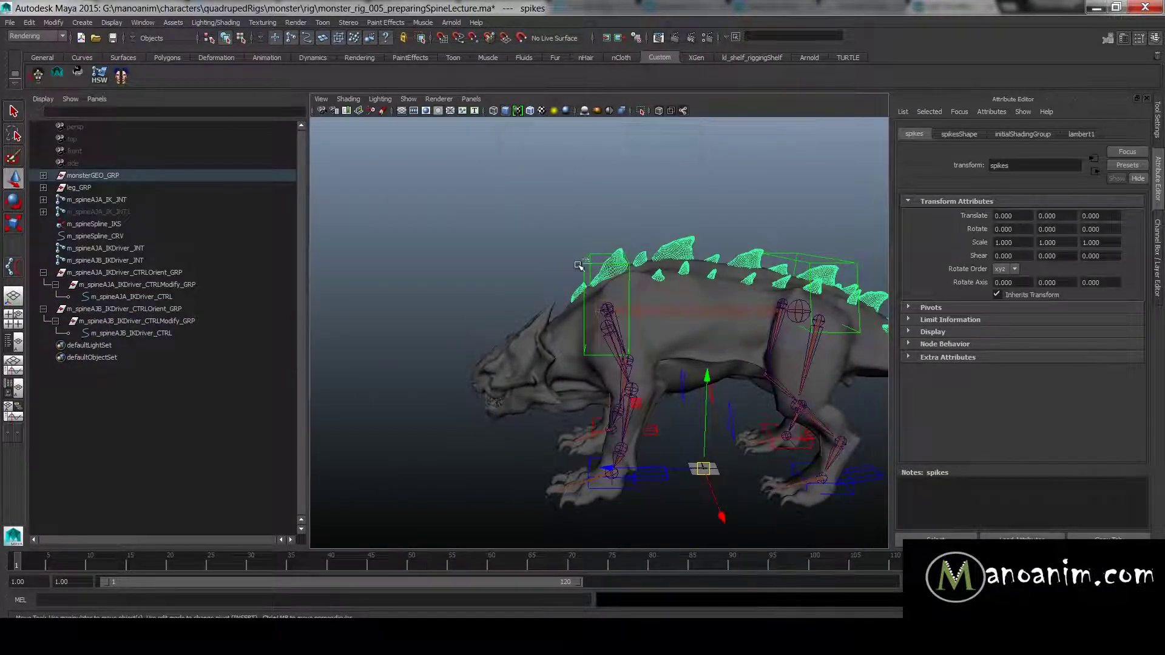
pyautogui.click(585, 261)
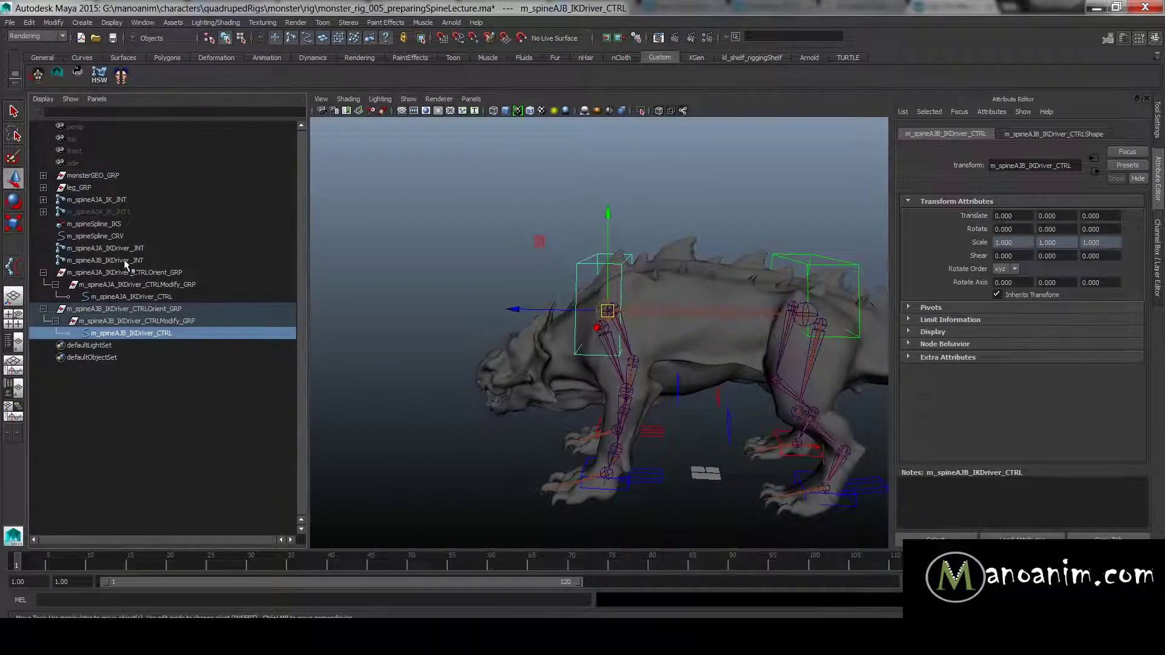
pyautogui.keyDown('ctrl'); pyautogui.click(193, 260); pyautogui.keyUp('ctrl')
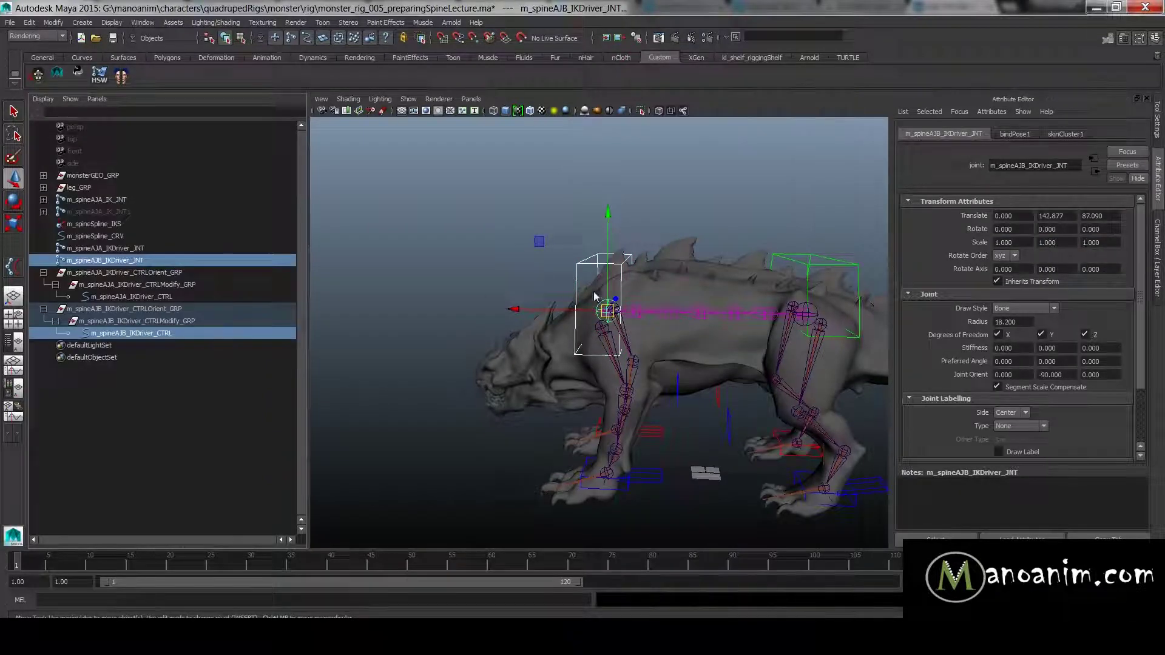
pyautogui.press('space')
pyautogui.click(138, 333)
pyautogui.keyDown('ctrl'); pyautogui.click(146, 260); pyautogui.keyUp('ctrl')
pyautogui.press('space')
pyautogui.moveTo(750, 290); pyautogui.dragTo(772, 358)
# - Parent-constrain m_spineAJA_IKDriver_JNT to m_spineAJA_IKDriver_CTRL
pyautogui.click(111, 297)
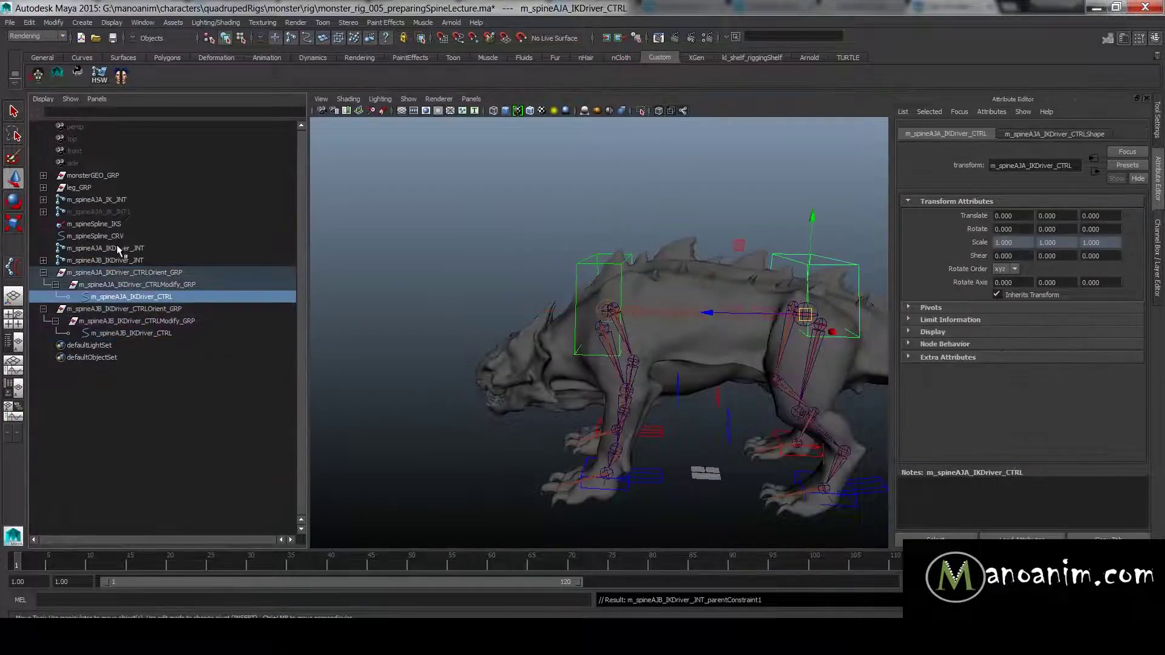
pyautogui.keyDown('ctrl'); pyautogui.click(116, 248); pyautogui.keyUp('ctrl')
pyautogui.press('g')
pyautogui.click(735, 210)
# - Test-move m_spineAJA_IKDriver_CTRL at the hips to check the spine's response, and undo the move
pyautogui.click(843, 264)
pyautogui.keyDown('alt'); pyautogui.moveTo(843, 264); pyautogui.dragTo(823, 319); pyautogui.keyUp('alt')
pyautogui.moveTo(817, 333); pyautogui.dragTo(771, 394, button='middle')
pyautogui.hotkey('ctrl', 'z')
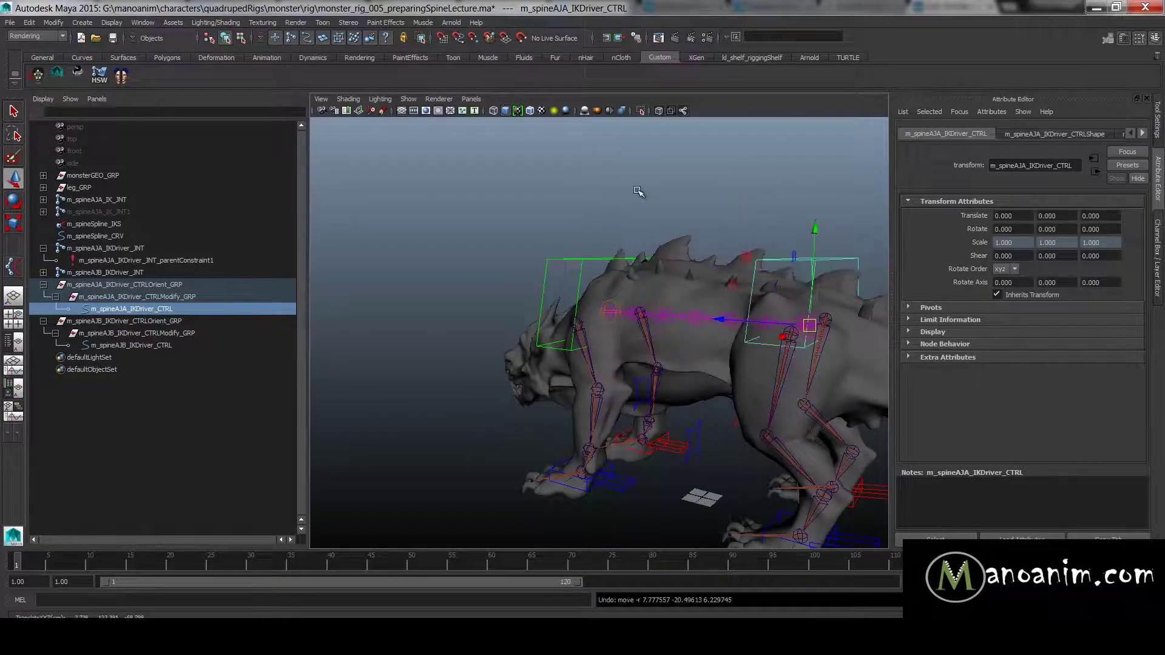
pyautogui.click(639, 194)
pyautogui.keyDown('alt'); pyautogui.moveTo(763, 281); pyautogui.dragTo(668, 250); pyautogui.keyUp('alt')
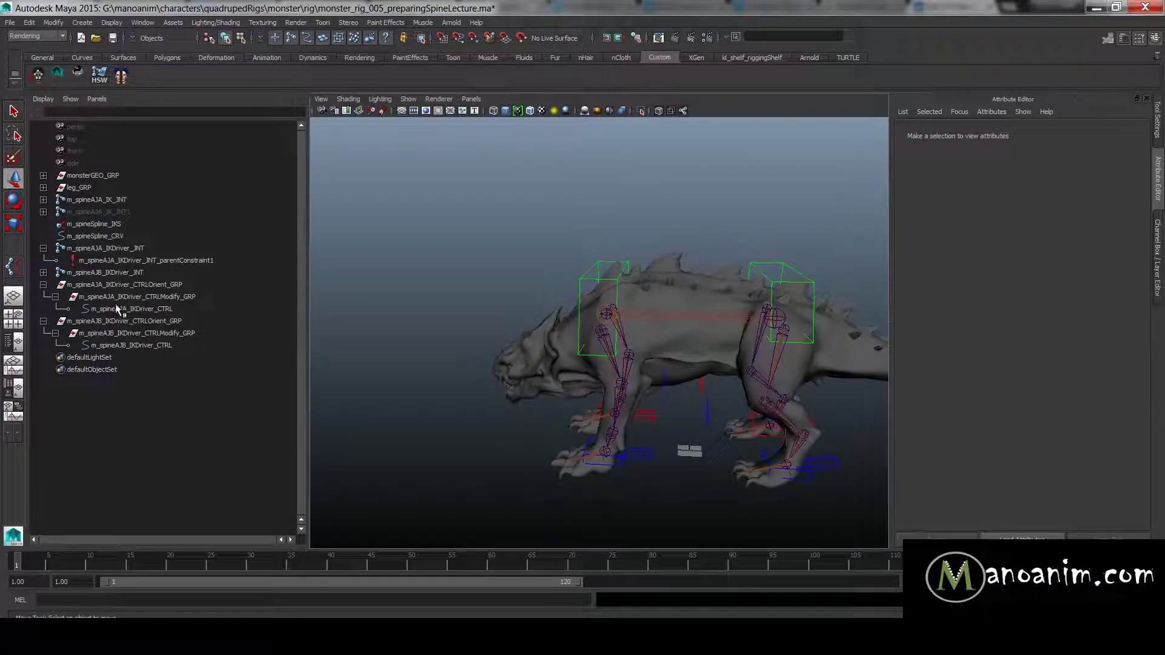
# - Duplicate m_spineAJA_IKDriver_CTRLOrient_GRP and expand the copy's hierarchy
pyautogui.click(120, 284)
pyautogui.hotkey('ctrl', 'd')
pyautogui.click(44, 358)
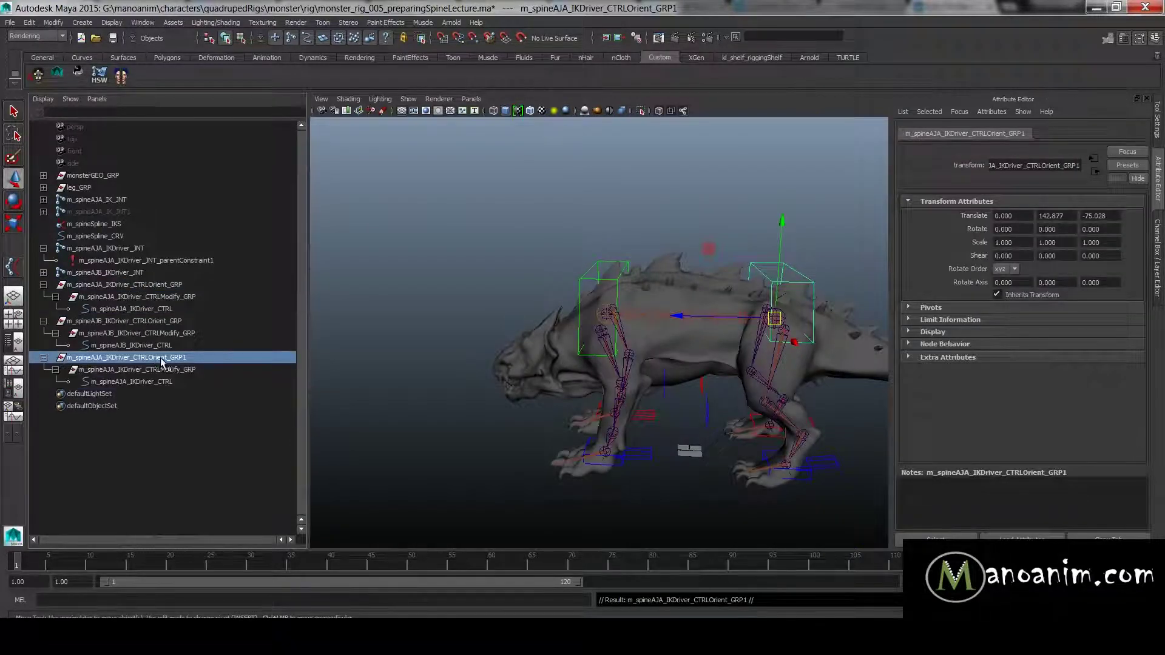
# - Rename the control curve inside the duplicated group as m_spinePivot_CTRL
pyautogui.doubleClick(182, 382)
pyautogui.write('m_spinePiv')
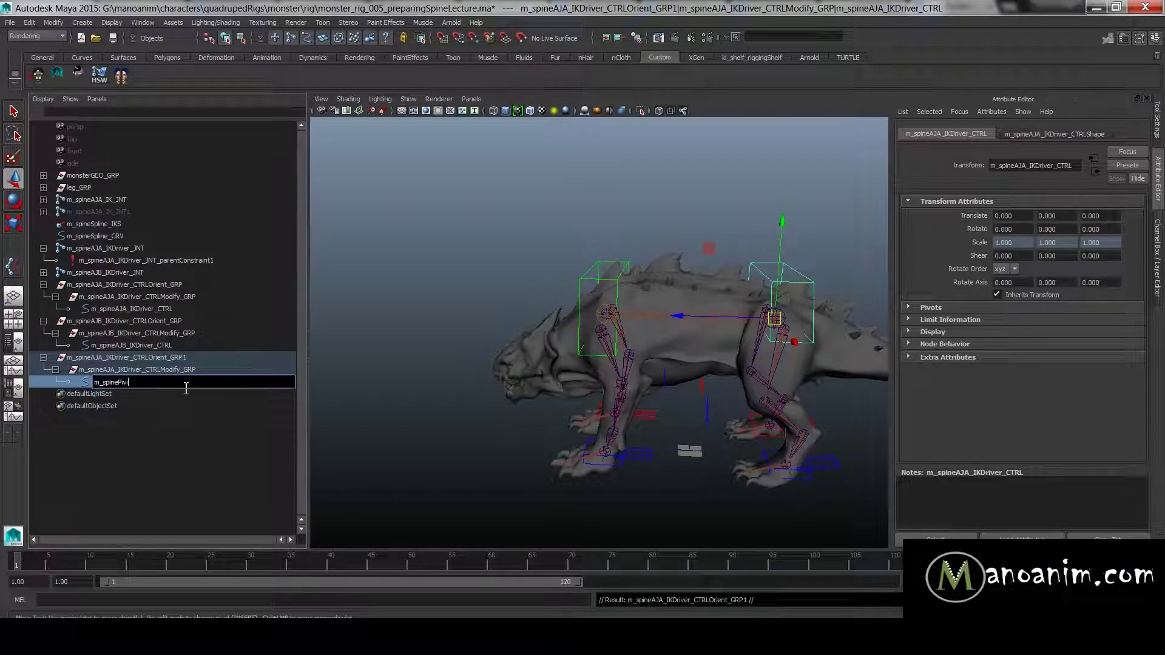
pyautogui.write('ot_CTR')
pyautogui.hotkey('ctrl', 'a')
pyautogui.hotkey('ctrl', 'c')
# - Rename the duplicate's modify group as m_spinePivot_CTRLModify_GRP
pyautogui.doubleClick(182, 370)
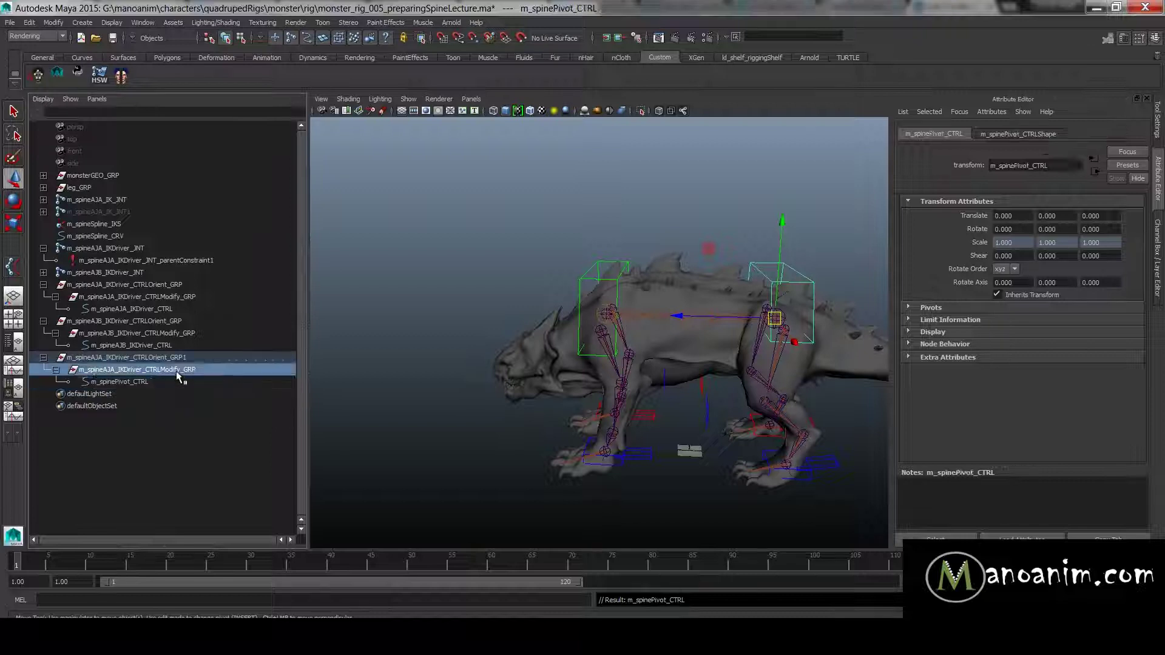
pyautogui.hotkey('ctrl', 'v')
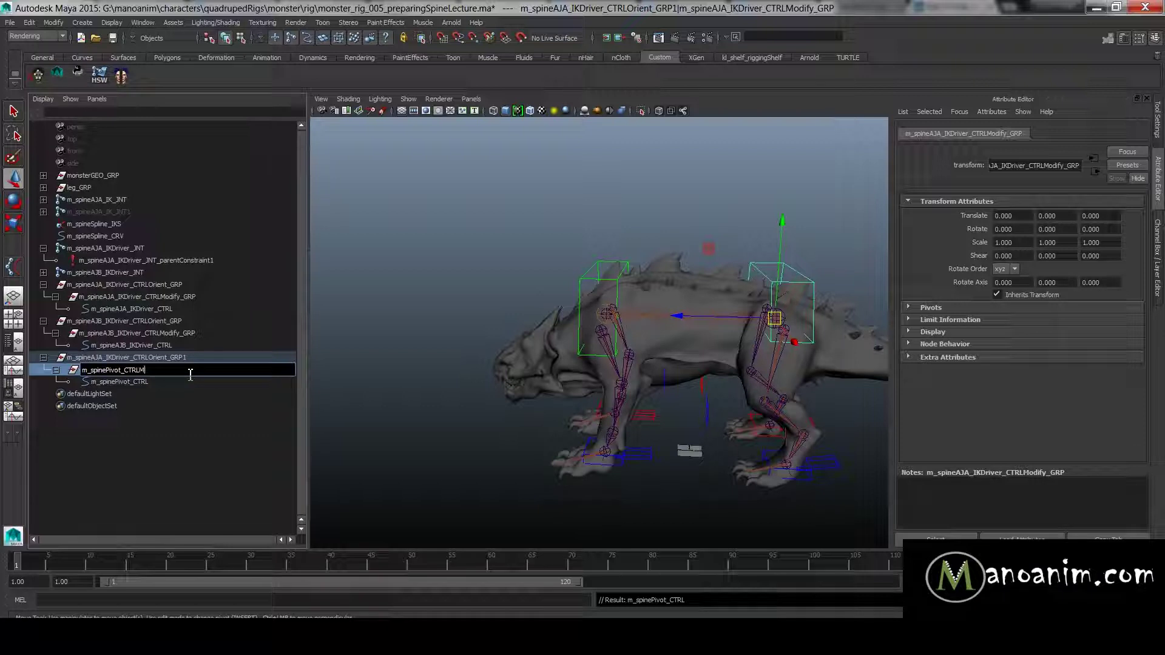
pyautogui.hotkey('ctrl', 'a')
pyautogui.hotkey('ctrl', 'c')
pyautogui.press('Return')
# - Rename the duplicate's top group as m_spinePivot_CTRLOrient_GRP
pyautogui.doubleClick(177, 358)
pyautogui.hotkey('ctrl', 'v')
pyautogui.moveTo(129, 358); pyautogui.dragTo(264, 375)
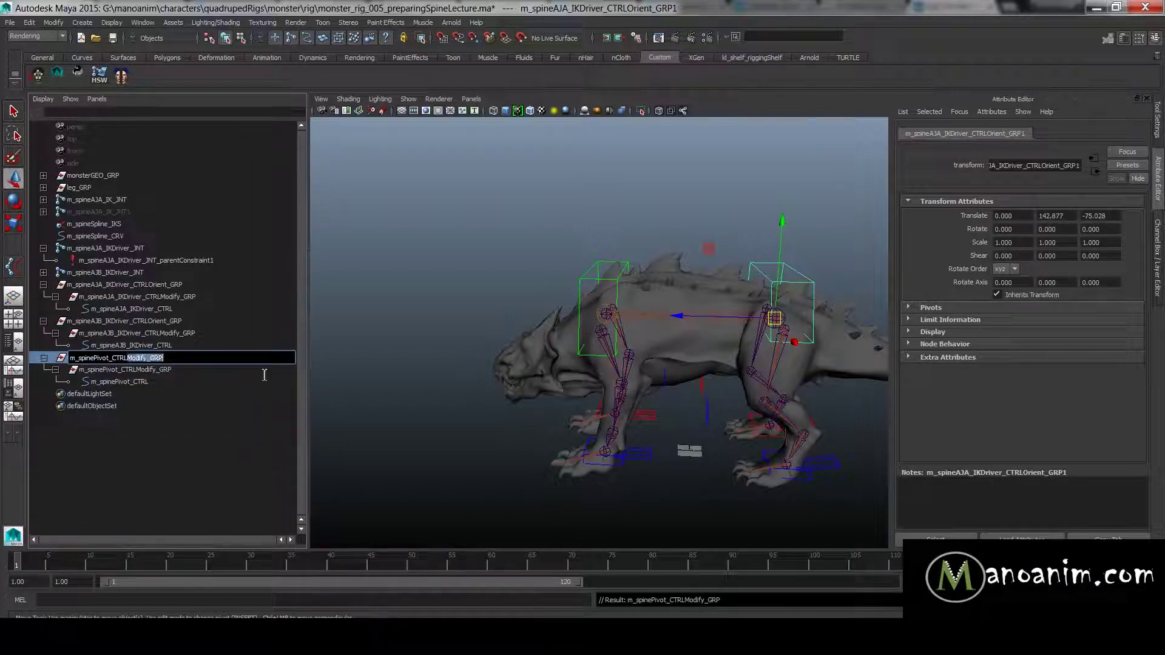
pyautogui.write('Orient_GRP')
pyautogui.press('Return')
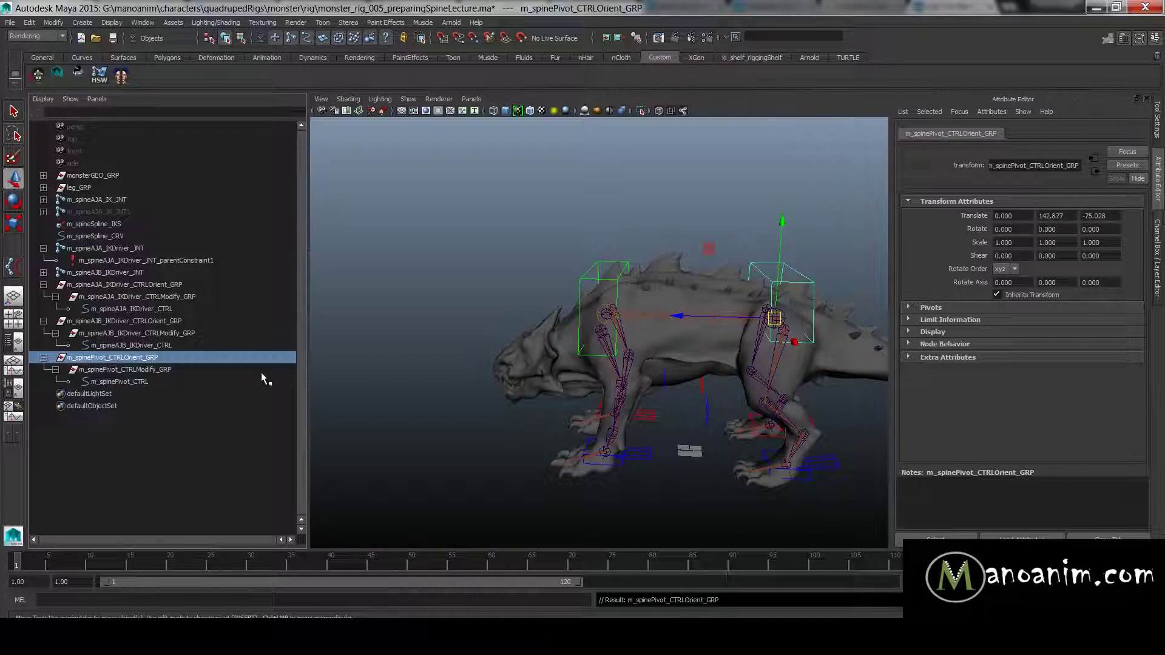
# - Snap m_spinePivot_CTRLOrient_GRP to the middle of the spine, and lower it to about 124.8 in Y
pyautogui.press('f')
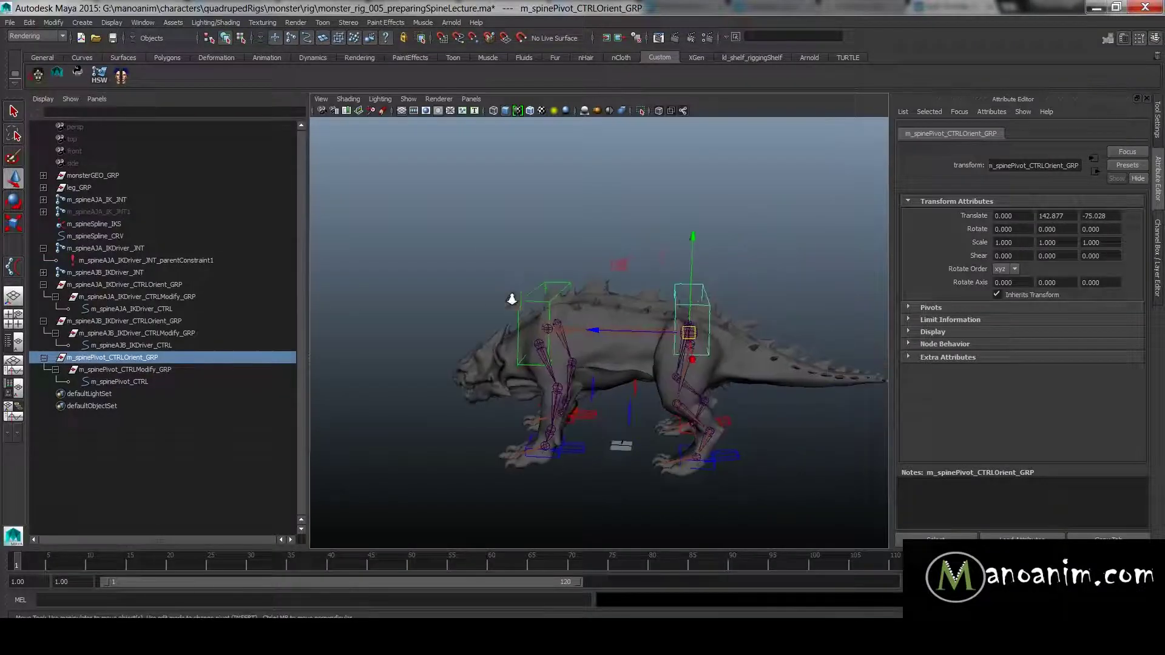
pyautogui.keyDown('alt'); pyautogui.moveTo(813, 353); pyautogui.dragTo(734, 312, button='right'); pyautogui.keyUp('alt')
pyautogui.press('v')
pyautogui.moveTo(658, 322); pyautogui.dragTo(640, 332, button='middle')
pyautogui.keyDown('alt'); pyautogui.moveTo(718, 332); pyautogui.dragTo(629, 312, button='right'); pyautogui.keyUp('alt')
pyautogui.keyDown('alt'); pyautogui.moveTo(629, 312); pyautogui.dragTo(681, 322); pyautogui.keyUp('alt')
pyautogui.moveTo(624, 238); pyautogui.dragTo(621, 252)
pyautogui.keyDown('alt'); pyautogui.moveTo(691, 273); pyautogui.dragTo(623, 323); pyautogui.keyUp('alt')
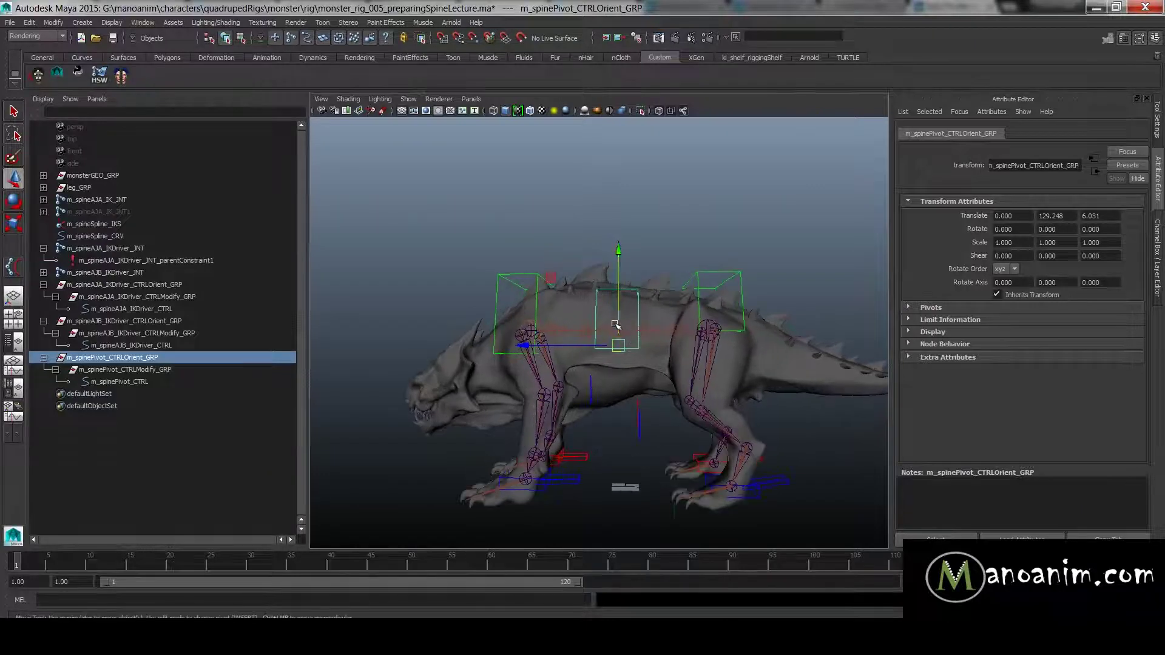
pyautogui.moveTo(619, 251); pyautogui.dragTo(620, 255)
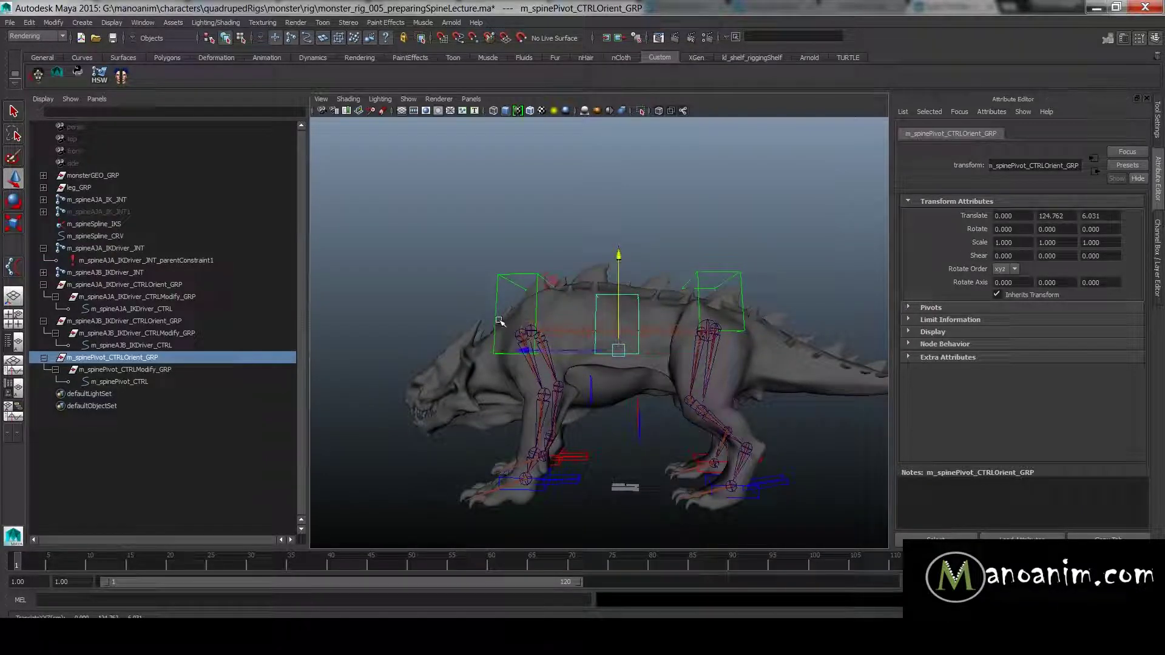
# - Raise the control vertices of m_spinePivot_CTRL above the back and scale them into a long, flat box along the spine
pyautogui.press('F8')
pyautogui.moveTo(682, 271); pyautogui.dragTo(574, 417)
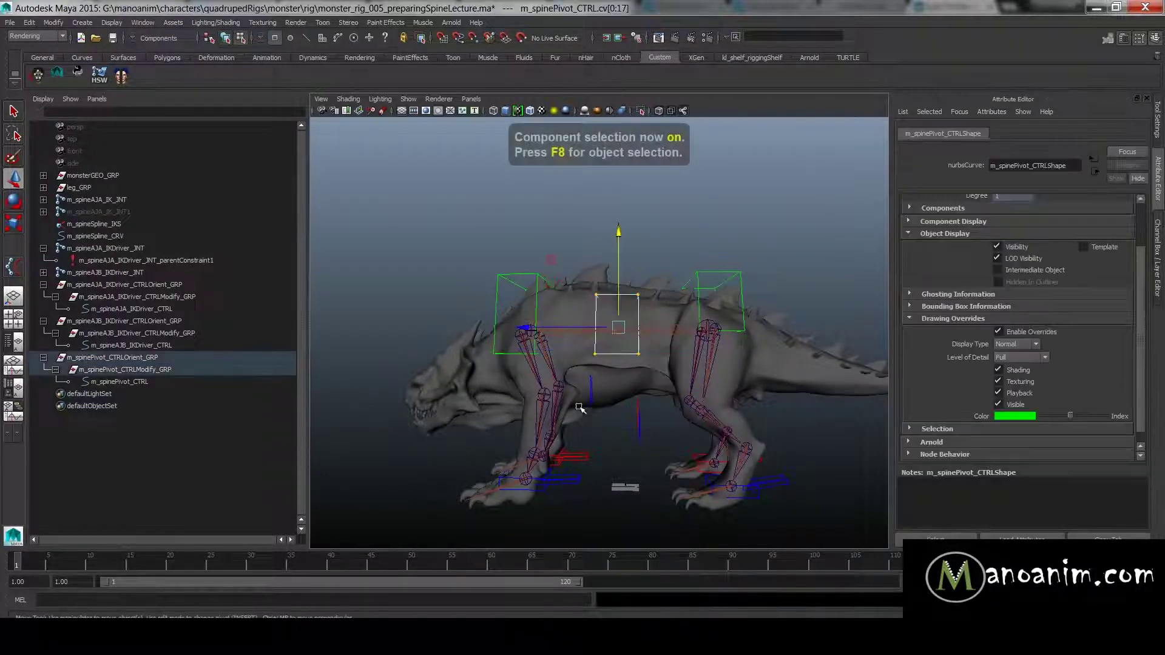
pyautogui.moveTo(619, 232); pyautogui.dragTo(637, 116)
pyautogui.keyDown('alt'); pyautogui.moveTo(747, 182); pyautogui.dragTo(367, 180); pyautogui.keyUp('alt')
pyautogui.press('r')
pyautogui.keyDown('alt'); pyautogui.moveTo(540, 196); pyautogui.dragTo(629, 226); pyautogui.keyUp('alt')
pyautogui.keyDown('alt'); pyautogui.moveTo(534, 279); pyautogui.dragTo(624, 255); pyautogui.keyUp('alt')
pyautogui.moveTo(618, 300); pyautogui.dragTo(617, 266)
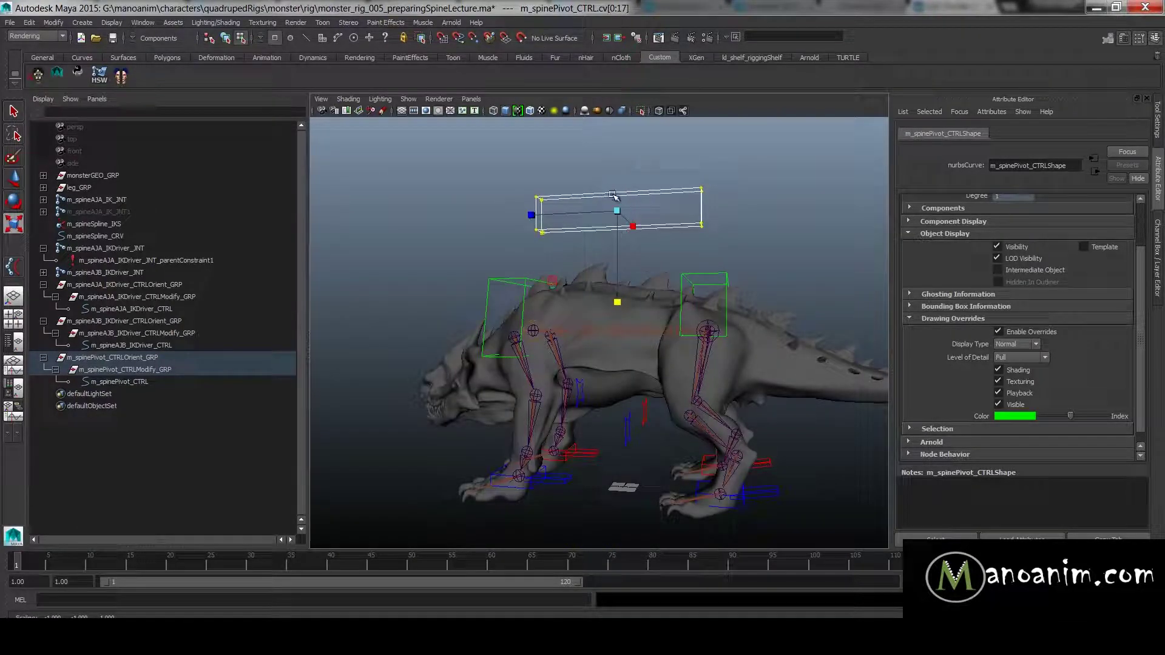
# - Scale the upper control vertices of m_spinePivot_CTRL inward along the spine to taper the box into a trapezoid
pyautogui.moveTo(778, 149); pyautogui.dragTo(482, 218)
pyautogui.keyDown('alt'); pyautogui.moveTo(637, 176); pyautogui.dragTo(629, 198); pyautogui.keyUp('alt')
pyautogui.press('e')
pyautogui.press('r')
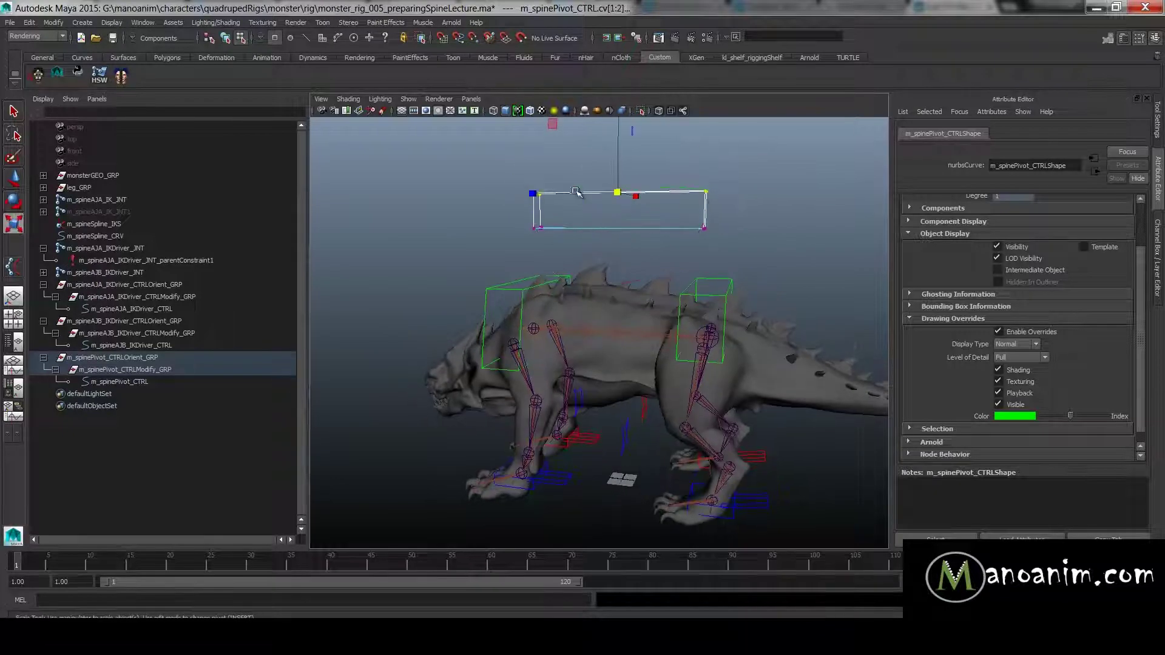
pyautogui.moveTo(531, 193); pyautogui.dragTo(601, 197)
pyautogui.moveTo(771, 169); pyautogui.dragTo(423, 250)
pyautogui.keyDown('alt'); pyautogui.moveTo(522, 240); pyautogui.dragTo(601, 219); pyautogui.keyUp('alt')
pyautogui.press('F8')
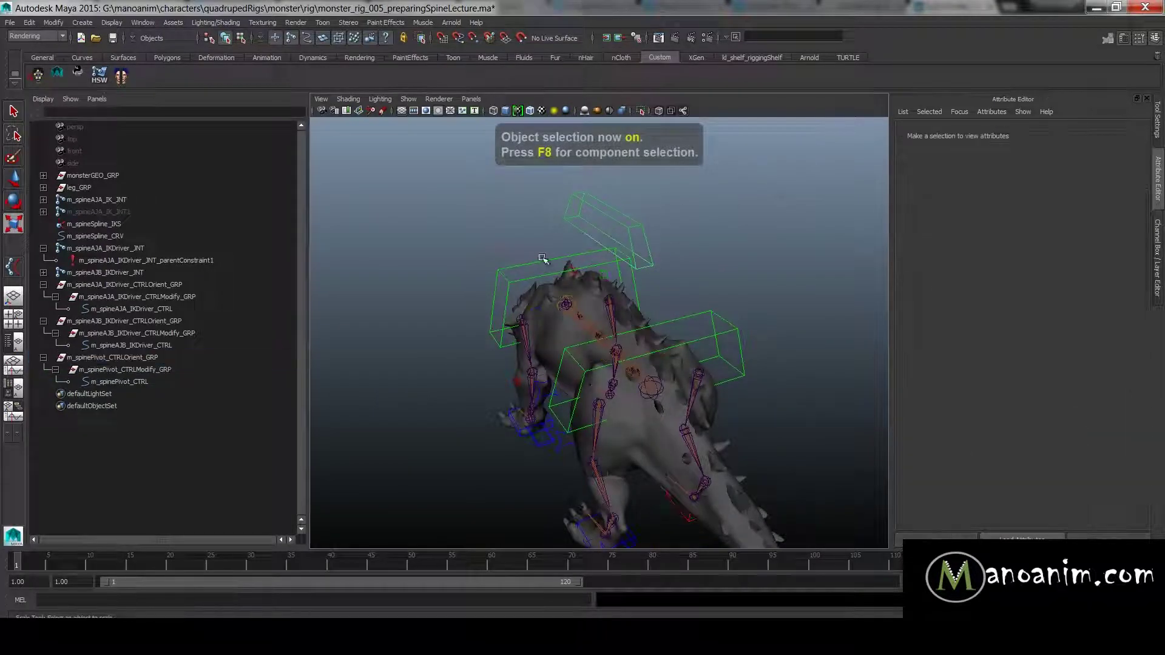
# - Set the drawing override color of m_spinePivot_CTRLShape to yellow
pyautogui.click(1018, 133)
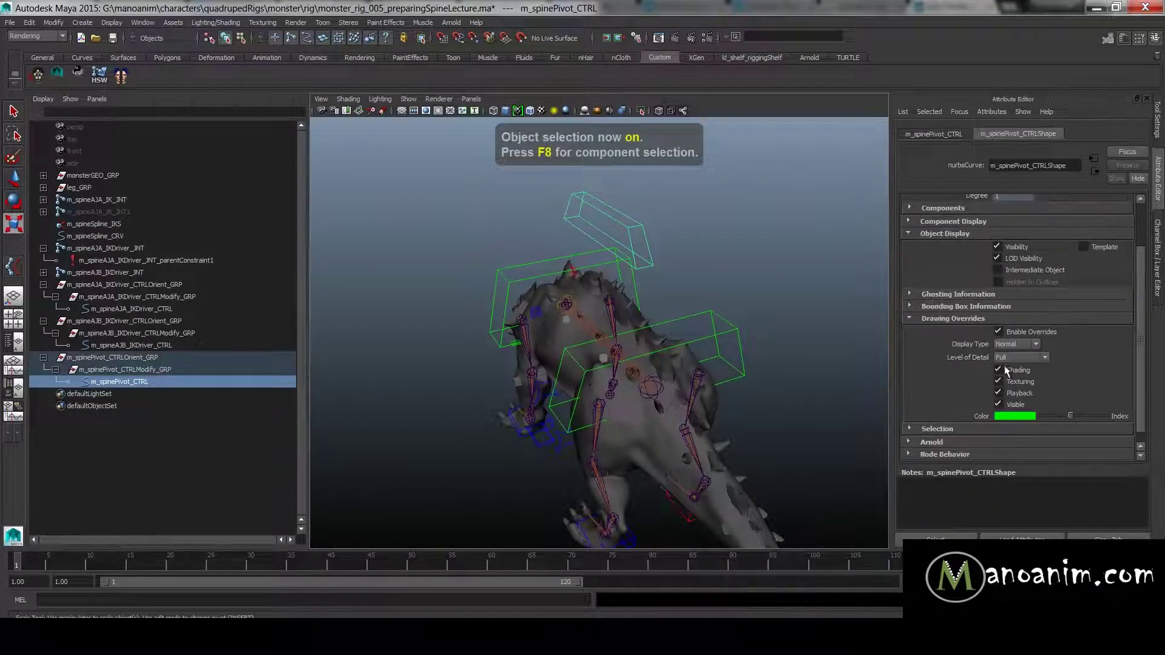
pyautogui.moveTo(1068, 416)
pyautogui.mouseDown()
pyautogui.moveTo(1090, 417)
pyautogui.moveTo(1048, 417)
pyautogui.moveTo(1103, 417)
pyautogui.moveTo(1076, 417)
pyautogui.mouseUp()
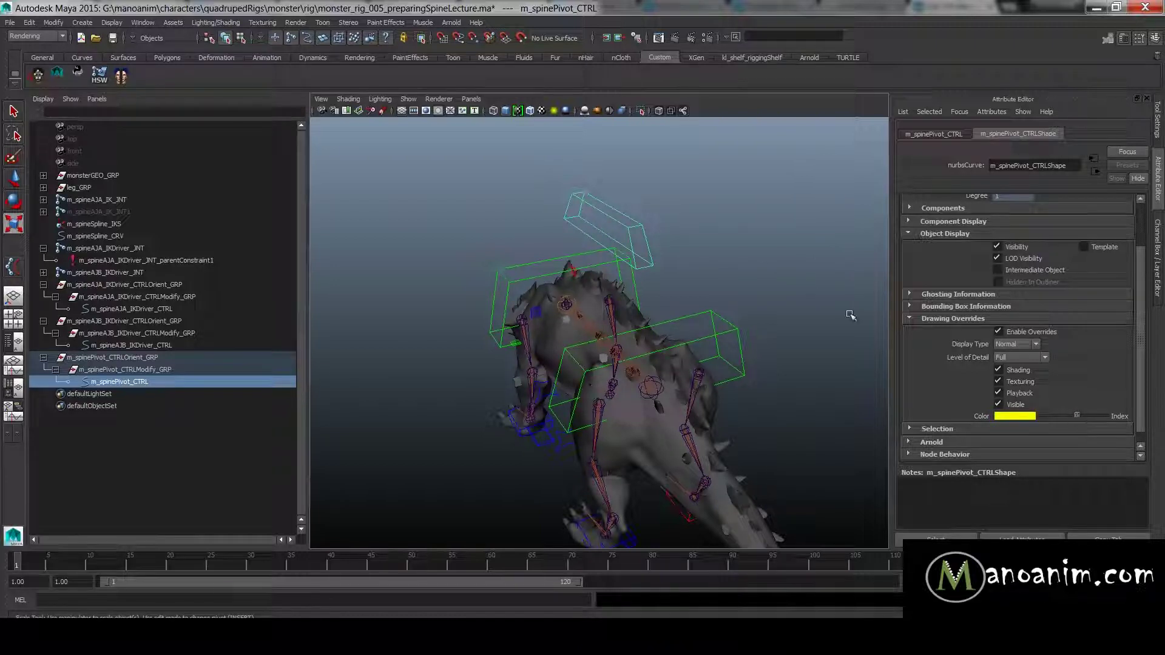
pyautogui.click(708, 247)
pyautogui.keyDown('alt'); pyautogui.moveTo(707, 247); pyautogui.dragTo(578, 253); pyautogui.keyUp('alt')
pyautogui.press('w')
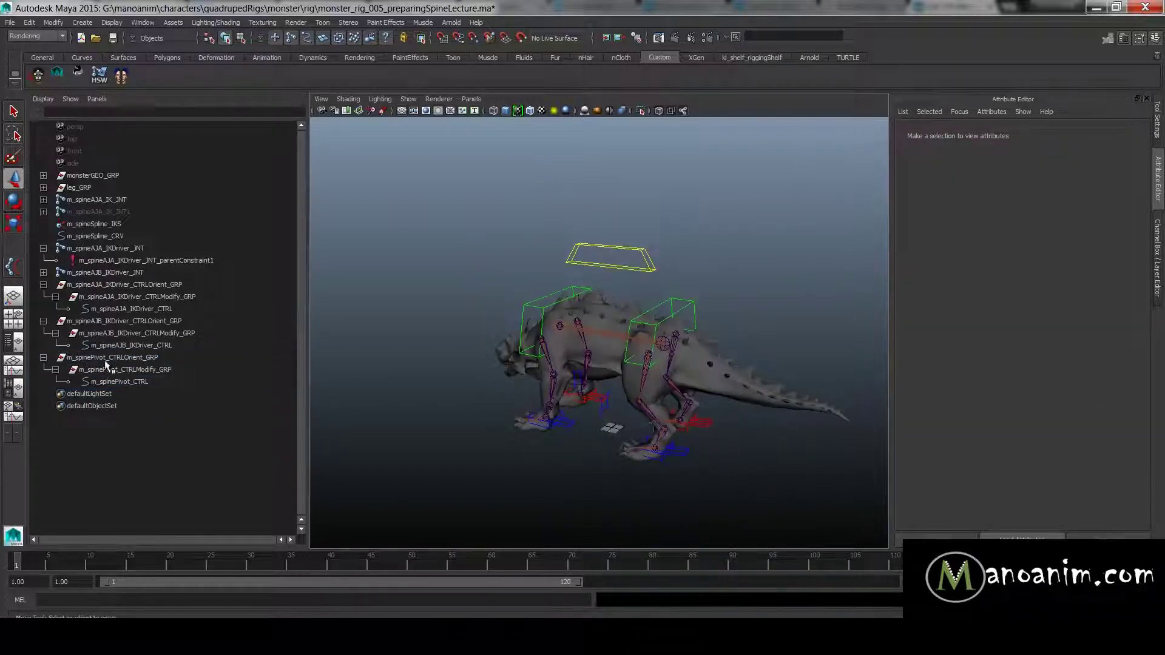
# - Parent the AJA and AJB IKDriver_CTRLOrient groups under m_spinePivot_CTRL, and collapse the m_spinePivot_CTRLOrient_GRP hierarchy
pyautogui.click(104, 320)
pyautogui.keyDown('ctrl'); pyautogui.click(104, 297); pyautogui.keyUp('ctrl')
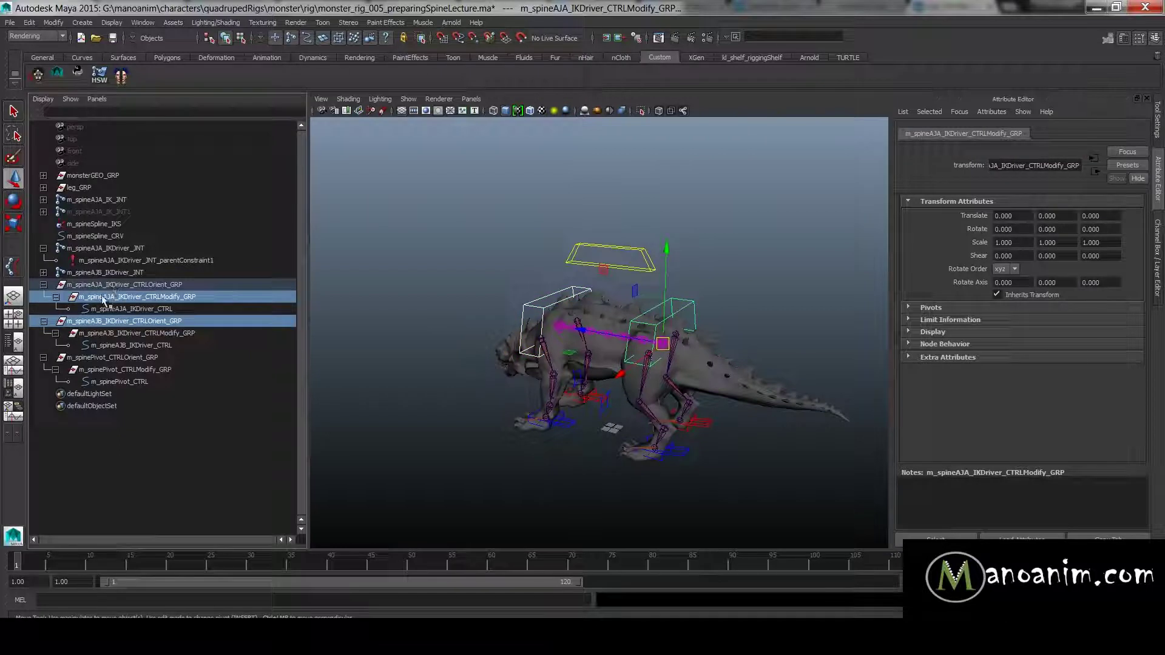
pyautogui.keyDown('ctrl'); pyautogui.click(103, 297); pyautogui.keyUp('ctrl')
pyautogui.keyDown('ctrl'); pyautogui.click(119, 285); pyautogui.keyUp('ctrl')
pyautogui.moveTo(101, 329); pyautogui.dragTo(122, 380, button='middle')
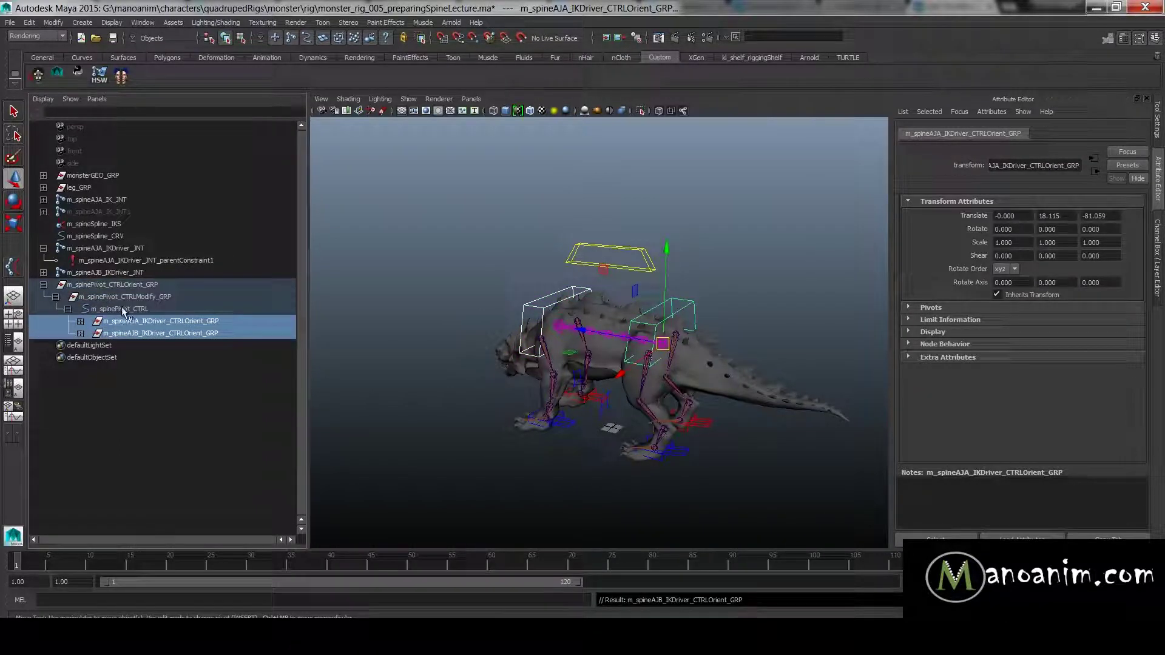
pyautogui.click(123, 308)
pyautogui.click(43, 285)
pyautogui.click(91, 285)
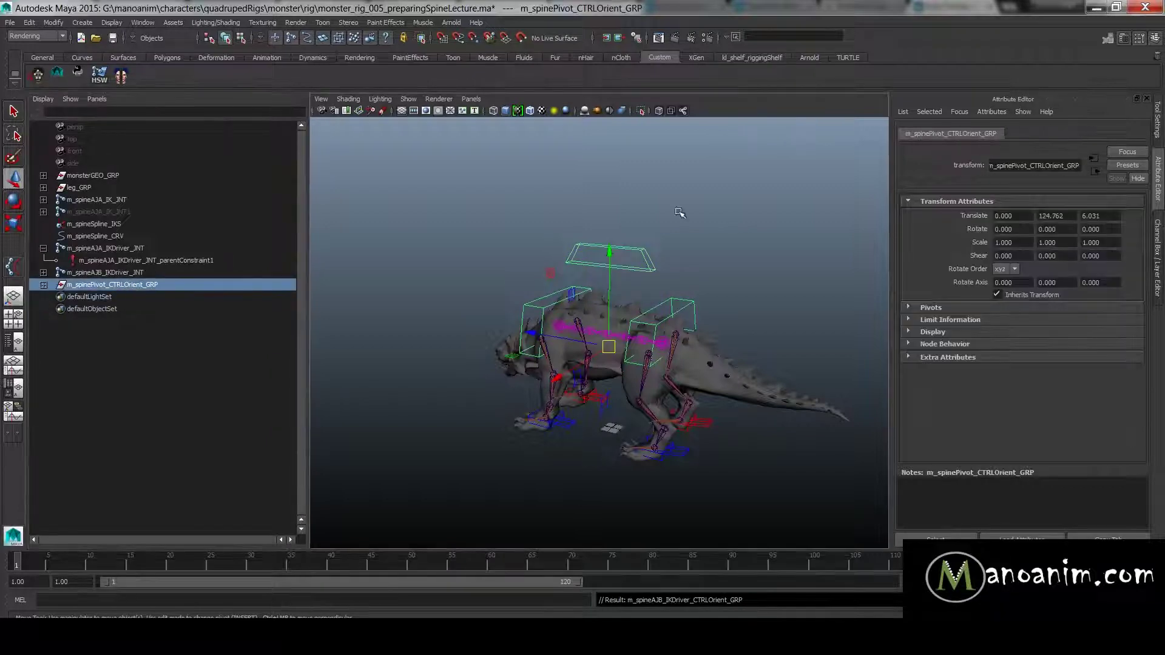
# - Test-move m_spinePivot_CTRL to check that both driver controls follow, and undo the move
pyautogui.press('f')
pyautogui.click(641, 176)
pyautogui.moveTo(621, 351); pyautogui.dragTo(648, 252)
pyautogui.hotkey('ctrl', 'z')
pyautogui.hotkey('ctrl', 'z')
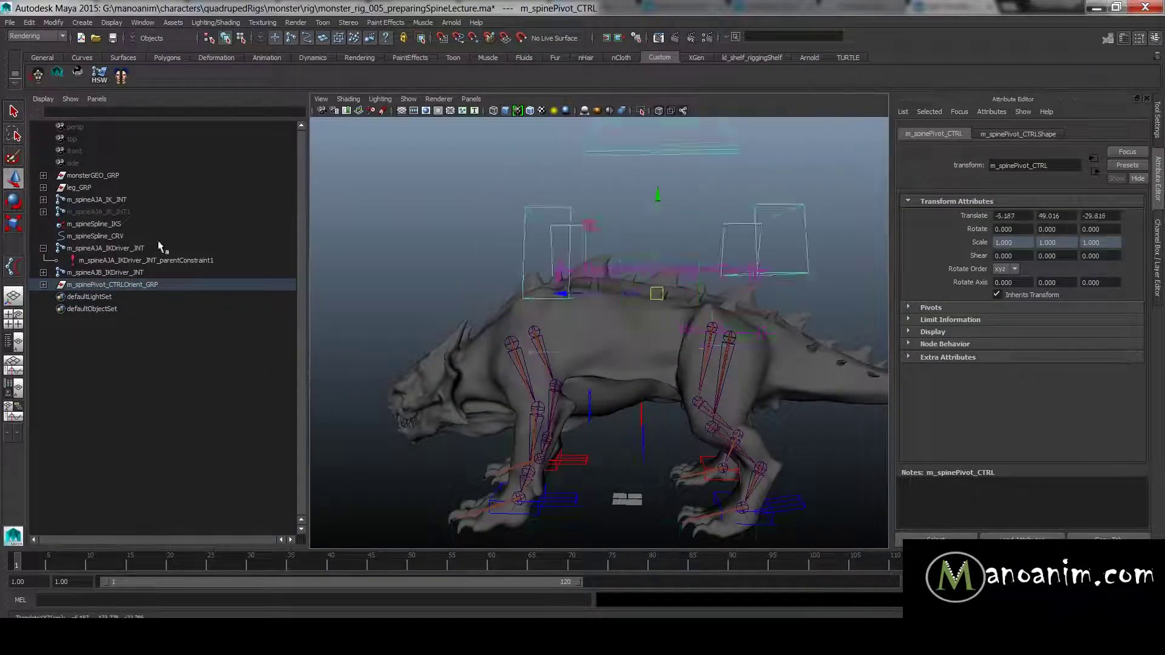
# - Collapse the m_spineAJA_IKDriver_JNT hierarchy and delete the duplicate joint chain m_spineAJA_IK_JNT1
pyautogui.click(43, 249)
pyautogui.moveTo(109, 226); pyautogui.dragTo(110, 273)
pyautogui.moveTo(116, 199); pyautogui.dragTo(119, 273)
pyautogui.click(134, 213)
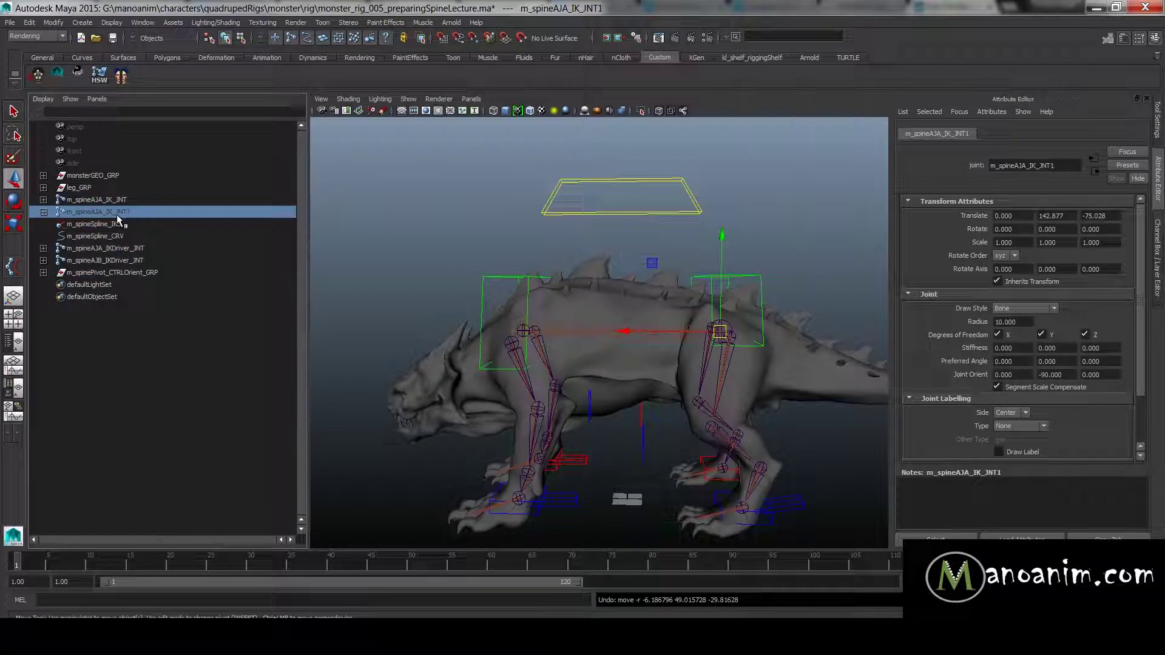
pyautogui.keyDown('alt'); pyautogui.moveTo(567, 276); pyautogui.dragTo(549, 286); pyautogui.keyUp('alt')
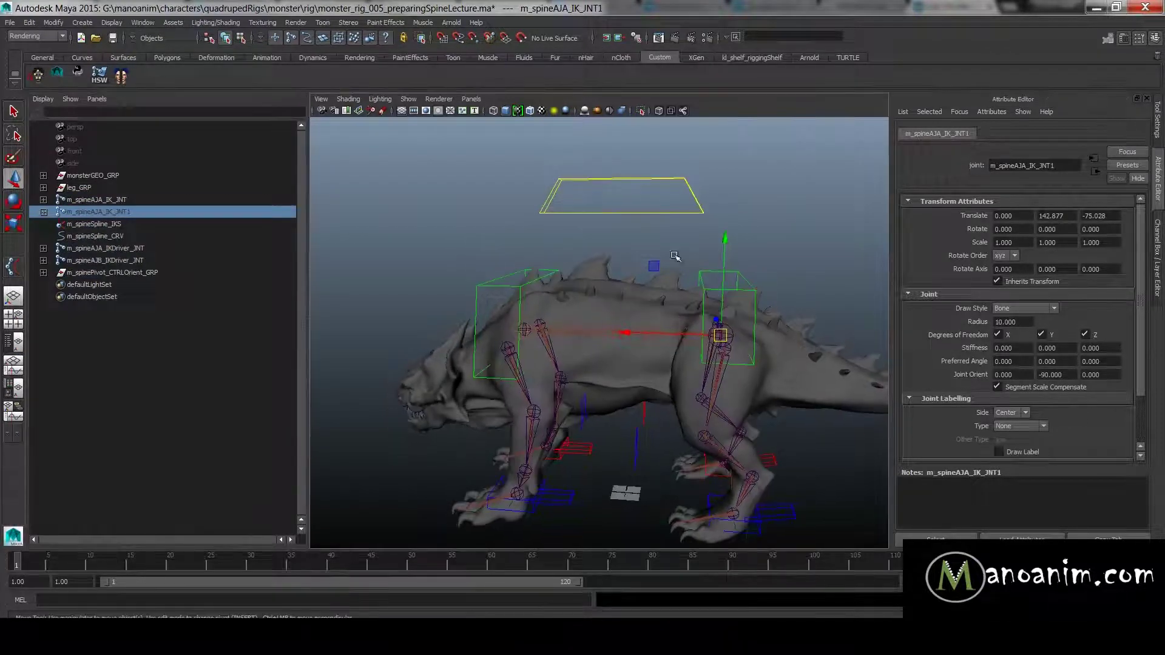
pyautogui.moveTo(666, 300)
pyautogui.keyDown('alt'); pyautogui.mouseDown()
pyautogui.moveTo(643, 296)
pyautogui.moveTo(674, 300)
pyautogui.mouseUp(); pyautogui.keyUp('alt')
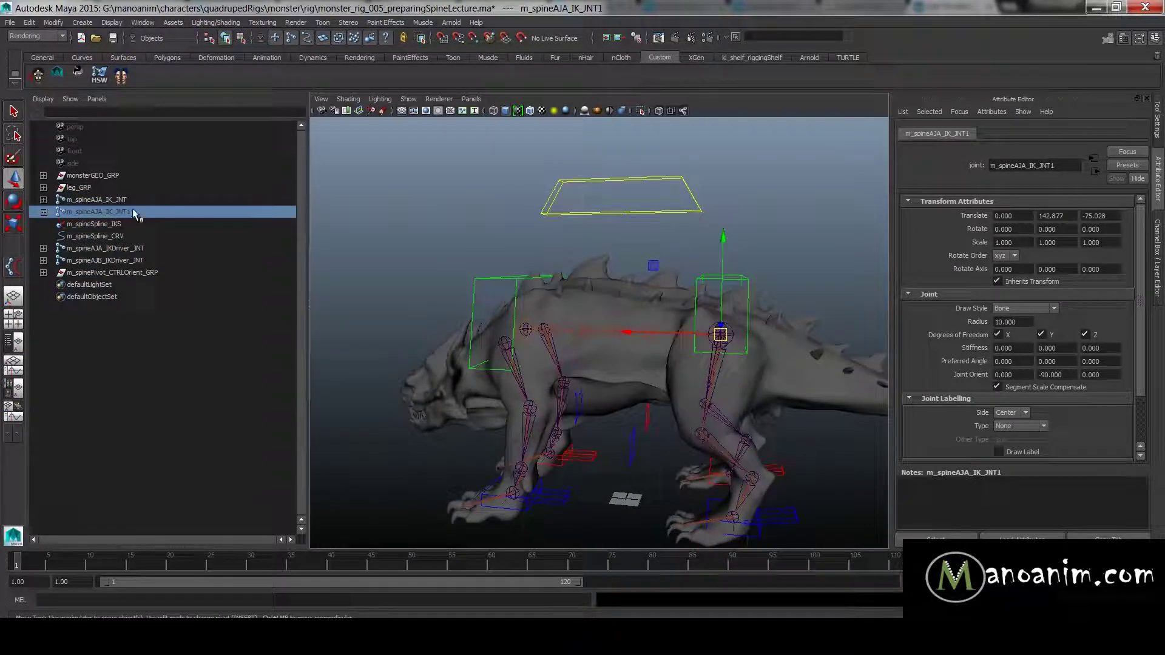
pyautogui.press('Delete')
# - Group the spine's spline IK handle, curve, both IKDriver joints and m_spinePivot_CTRLOrient_GRP together
pyautogui.moveTo(129, 211); pyautogui.dragTo(121, 261)
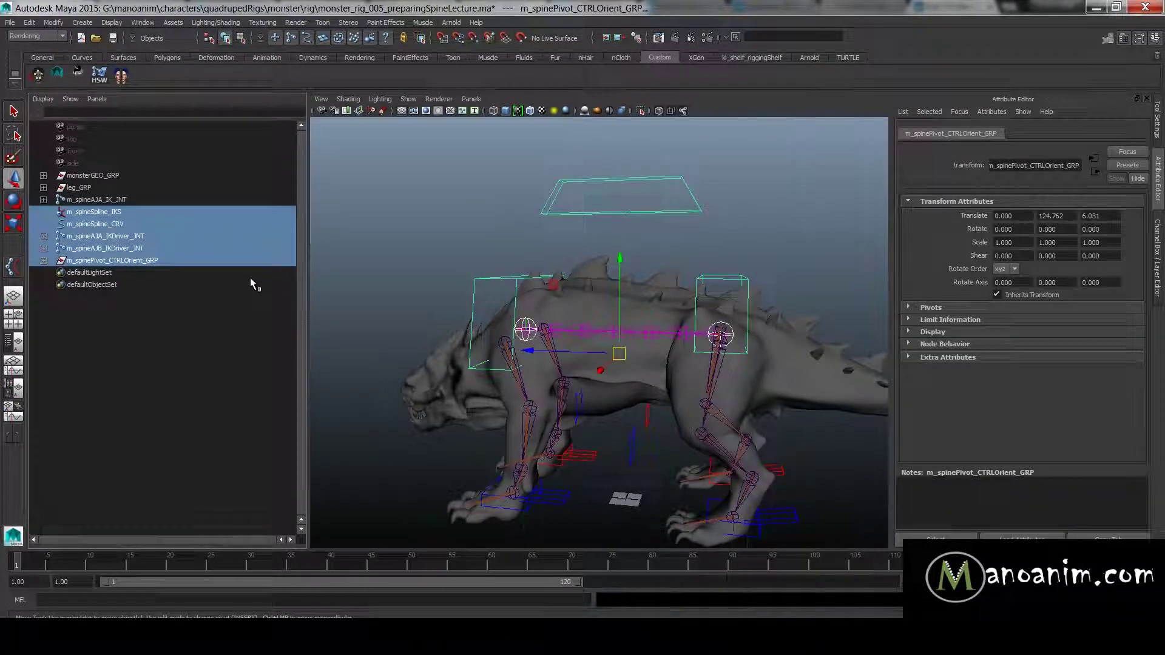
pyautogui.hotkey('ctrl', 'g')
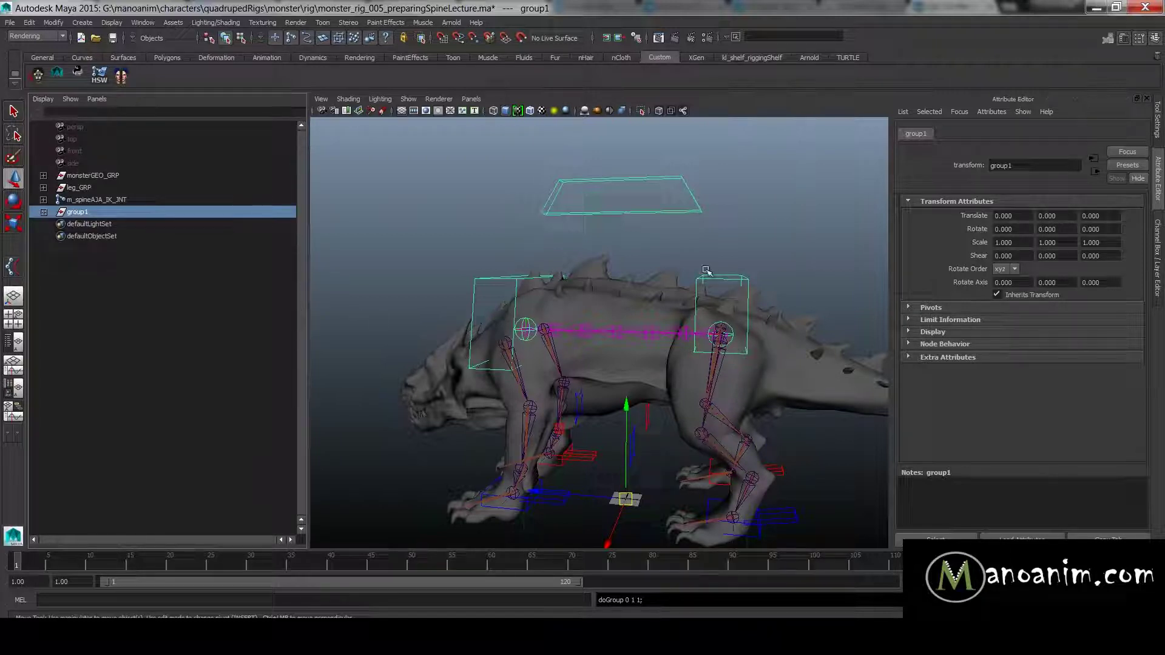
pyautogui.click(710, 244)
# - Test-move m_spineAJB_IKDriver_CTRL at the shoulders to check the spine's bending, and undo the move
pyautogui.keyDown('alt'); pyautogui.moveTo(753, 259); pyautogui.dragTo(799, 267); pyautogui.keyUp('alt')
pyautogui.keyDown('alt'); pyautogui.moveTo(705, 285); pyautogui.dragTo(776, 280); pyautogui.keyUp('alt')
pyautogui.click(526, 288)
pyautogui.keyDown('alt'); pyautogui.moveTo(625, 305); pyautogui.dragTo(540, 243); pyautogui.keyUp('alt')
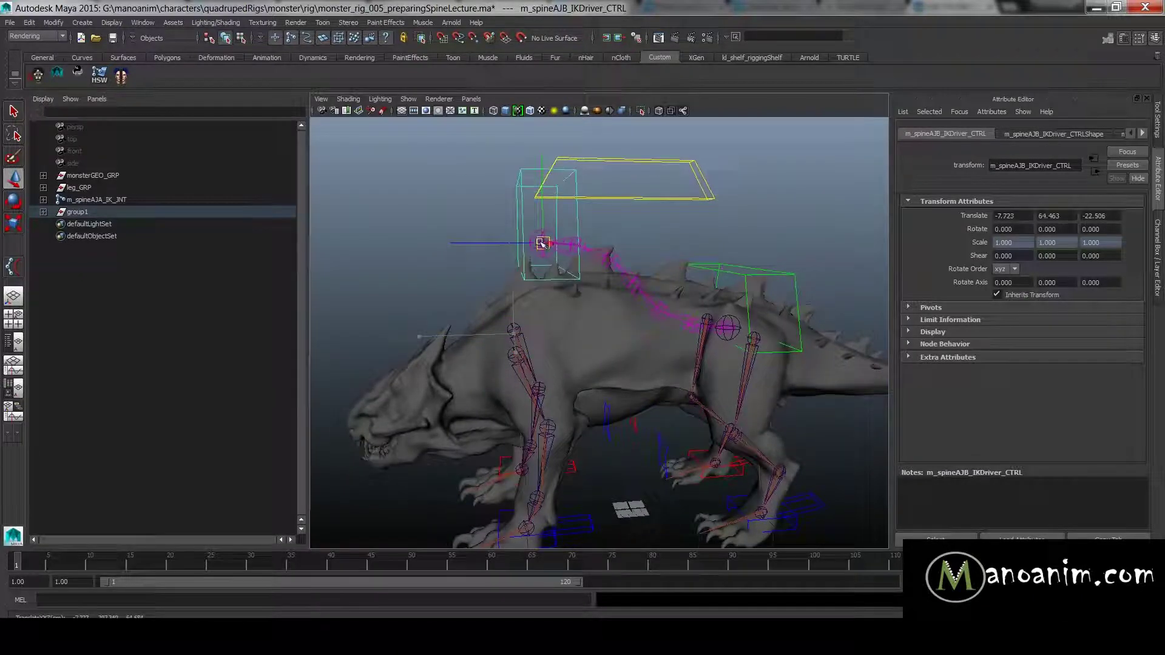
pyautogui.hotkey('ctrl', 'z')
pyautogui.hotkey('ctrl', 'z')
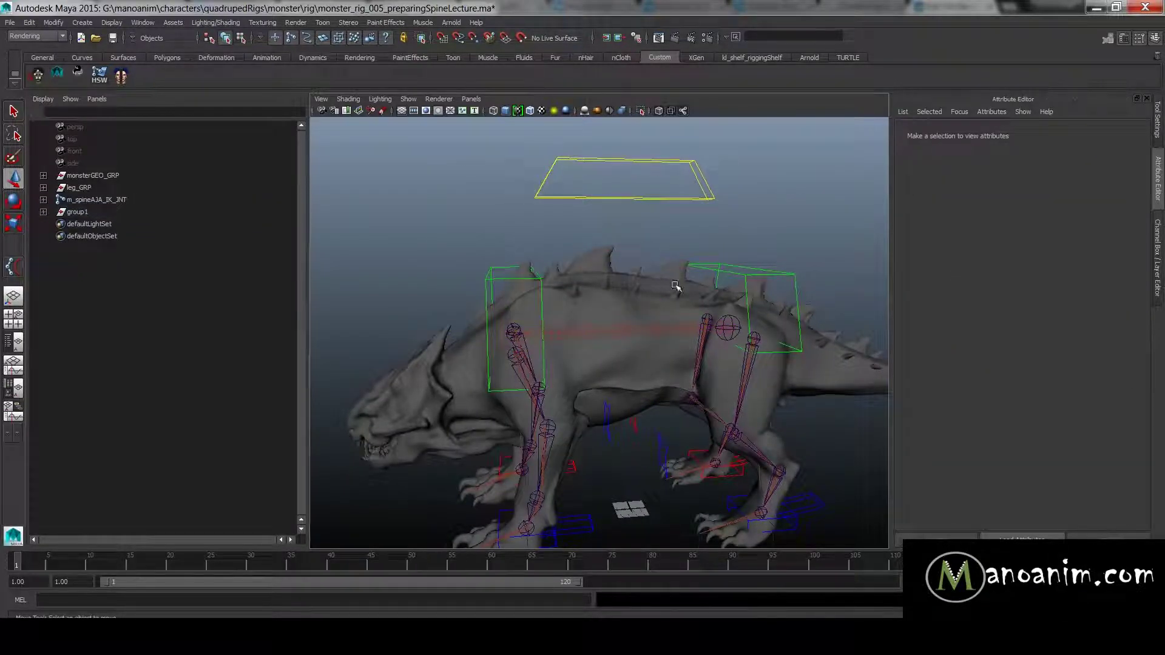